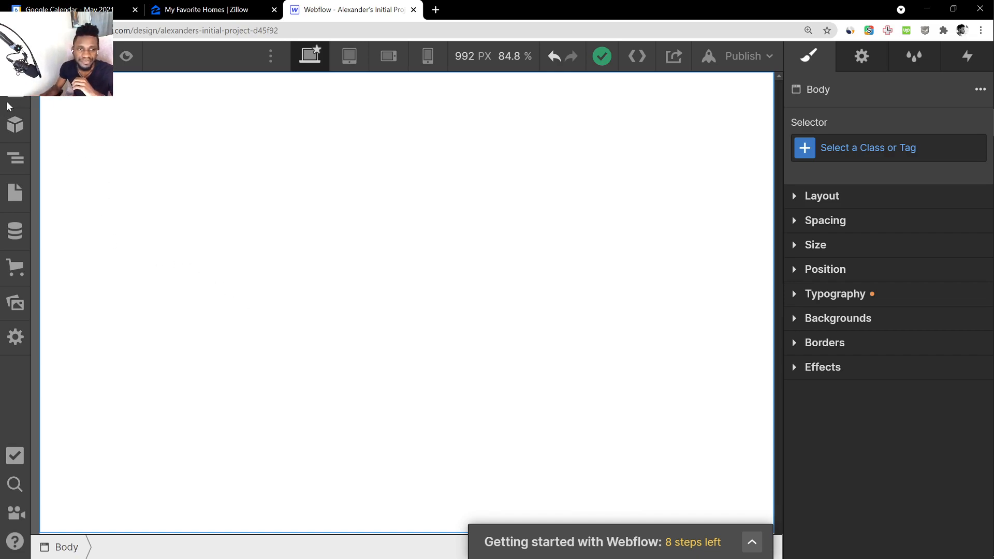
# Look through the element library, symbols, navigator, pages and project settings of the Designer
pyautogui.click(22, 97)
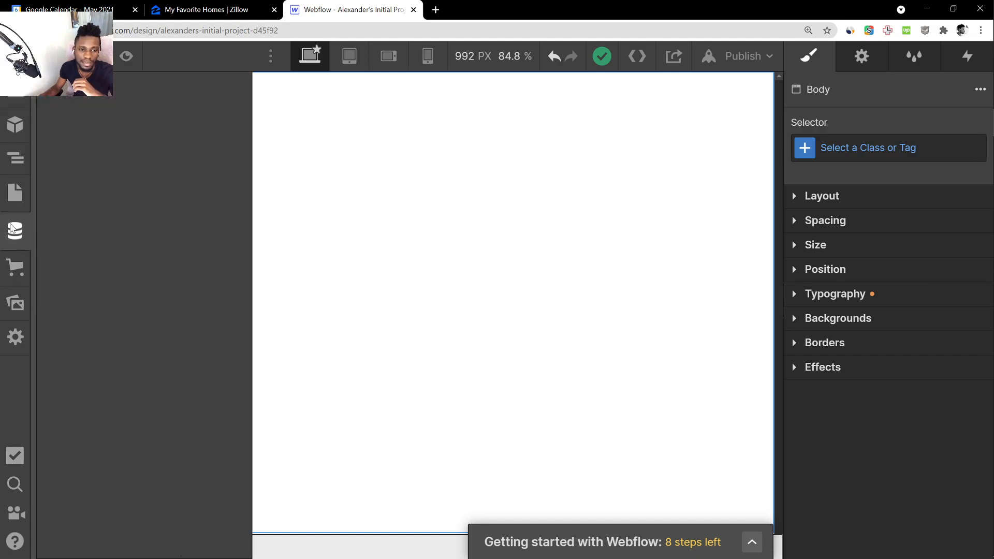
pyautogui.click(13, 195)
pyautogui.click(16, 163)
pyautogui.click(15, 124)
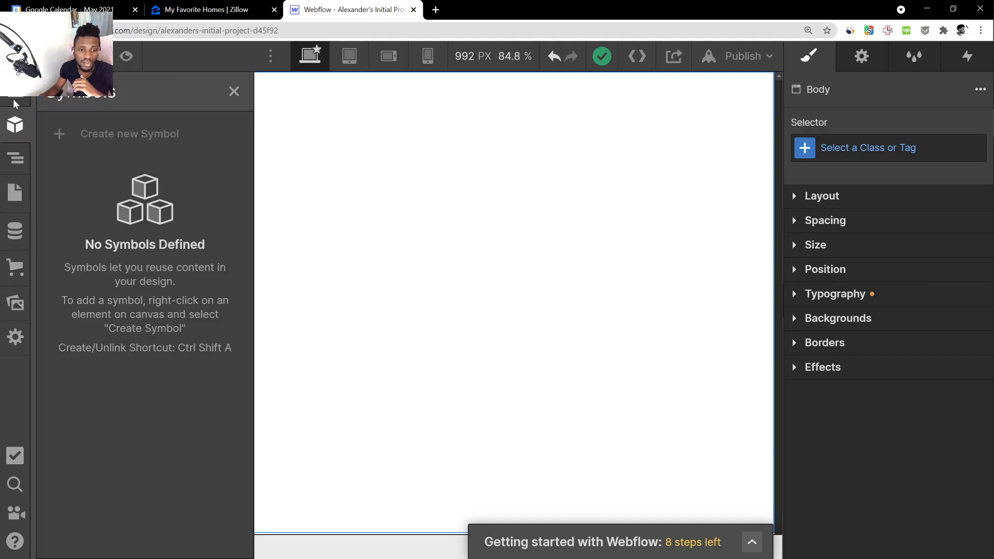
pyautogui.click(14, 99)
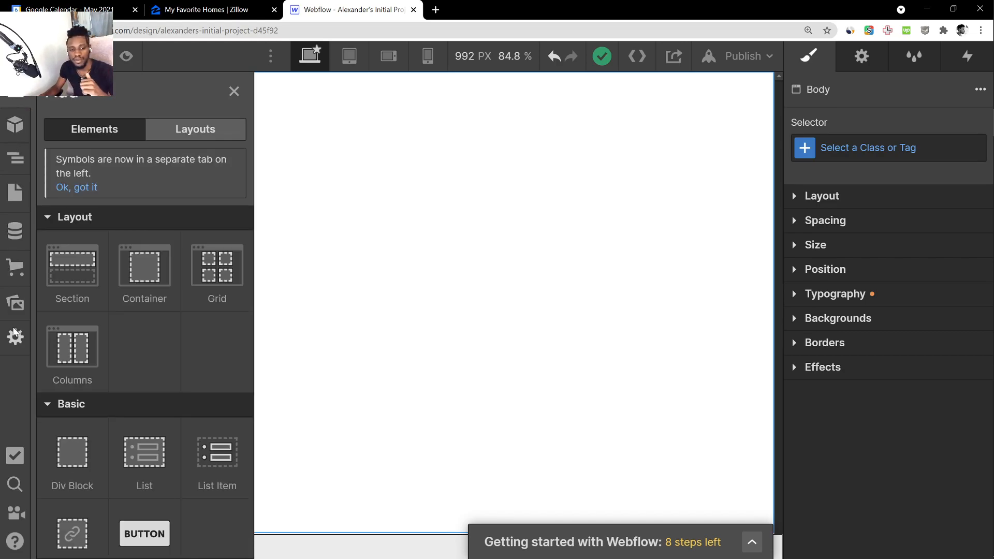
pyautogui.click(16, 337)
pyautogui.click(15, 193)
pyautogui.click(15, 124)
pyautogui.click(15, 98)
# Add a Container element to the blank page body
pyautogui.scroll(-5, 150, 280)
pyautogui.scroll(5, 152, 280)
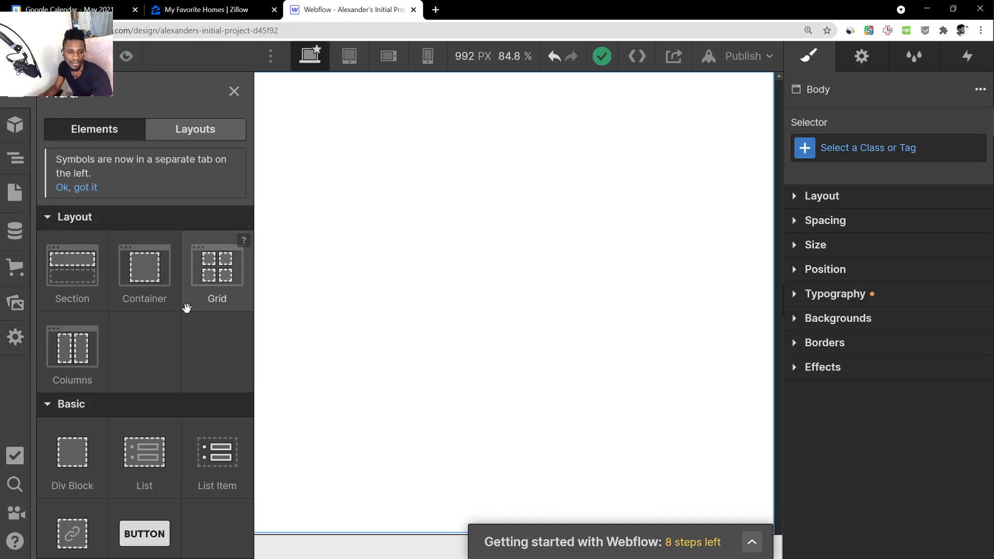
pyautogui.scroll(-5, 186, 307)
pyautogui.scroll(5, 179, 326)
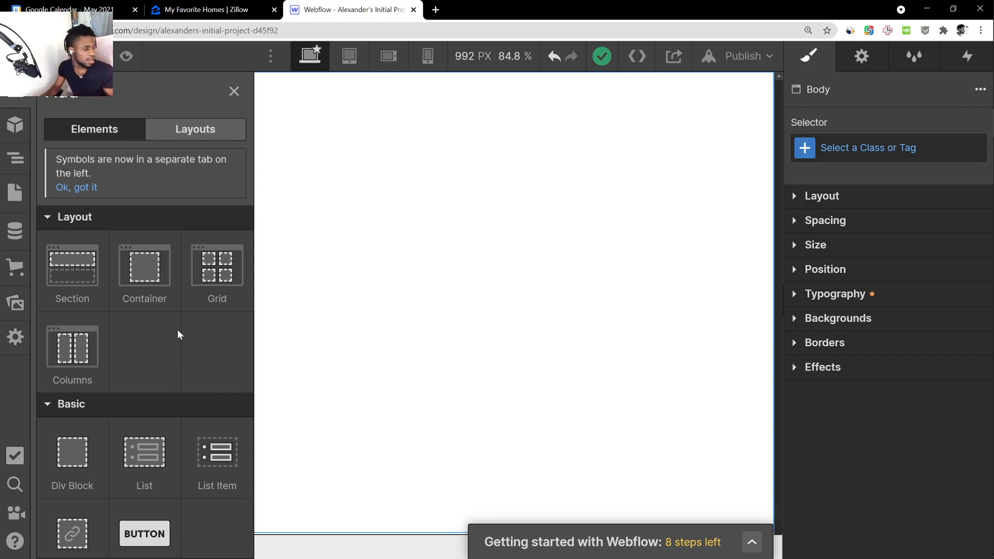
pyautogui.scroll(-5, 187, 336)
pyautogui.scroll(5, 188, 336)
pyautogui.moveTo(145, 268); pyautogui.dragTo(390, 158)
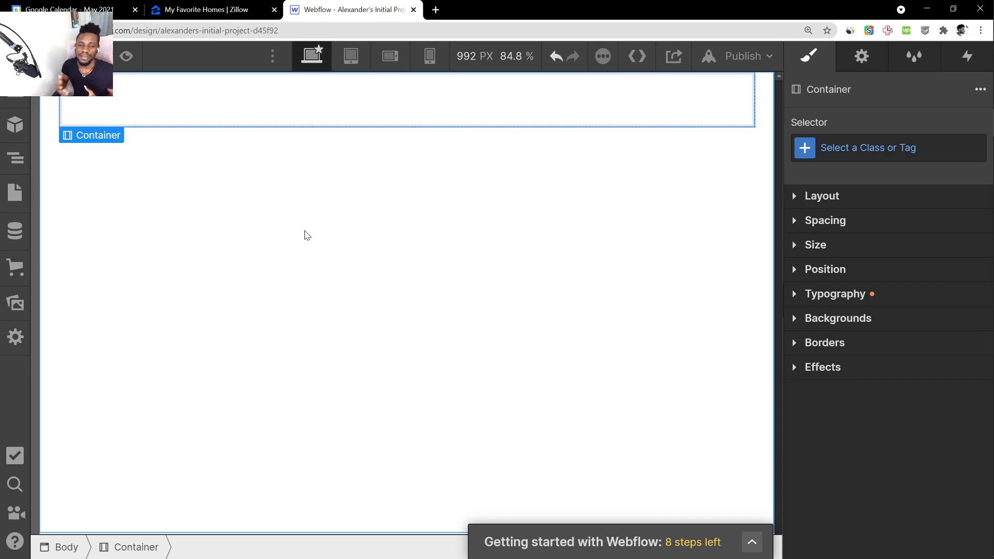
# Insert a two-column Columns element inside the container and select its second column
pyautogui.click(12, 102)
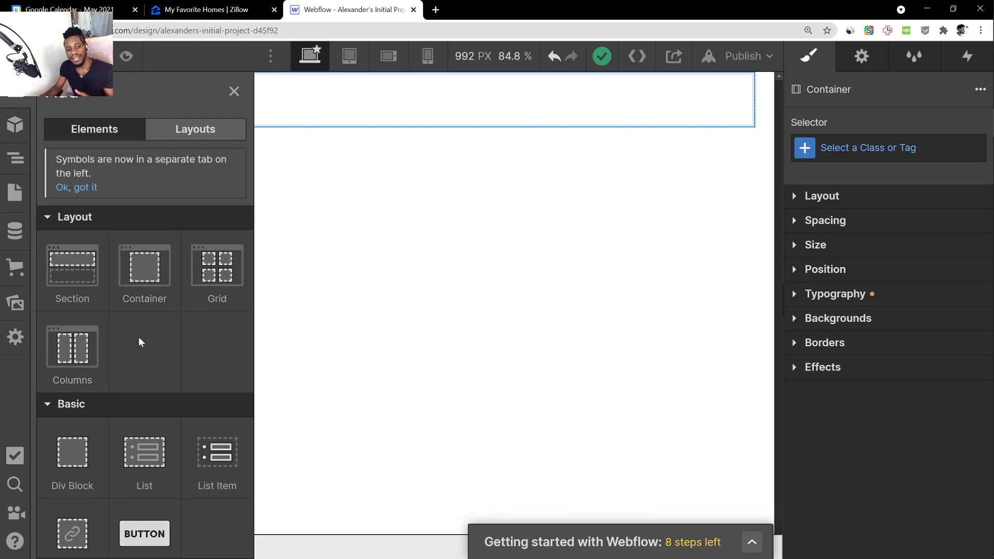
pyautogui.moveTo(59, 360); pyautogui.dragTo(437, 140)
pyautogui.click(313, 97)
pyautogui.click(461, 98)
pyautogui.click(327, 102)
pyautogui.click(533, 96)
pyautogui.click(349, 97)
pyautogui.click(495, 102)
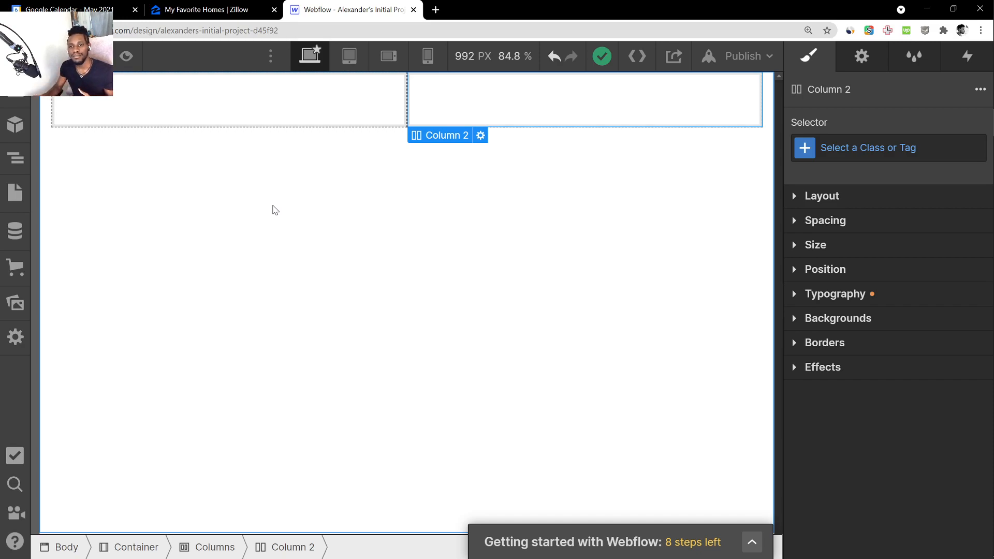
# Examine how the two columns are arranged at the mobile, tablet and desktop breakpoints
pyautogui.click(429, 56)
pyautogui.click(391, 57)
pyautogui.click(350, 57)
pyautogui.click(319, 56)
pyautogui.click(279, 115)
pyautogui.click(438, 116)
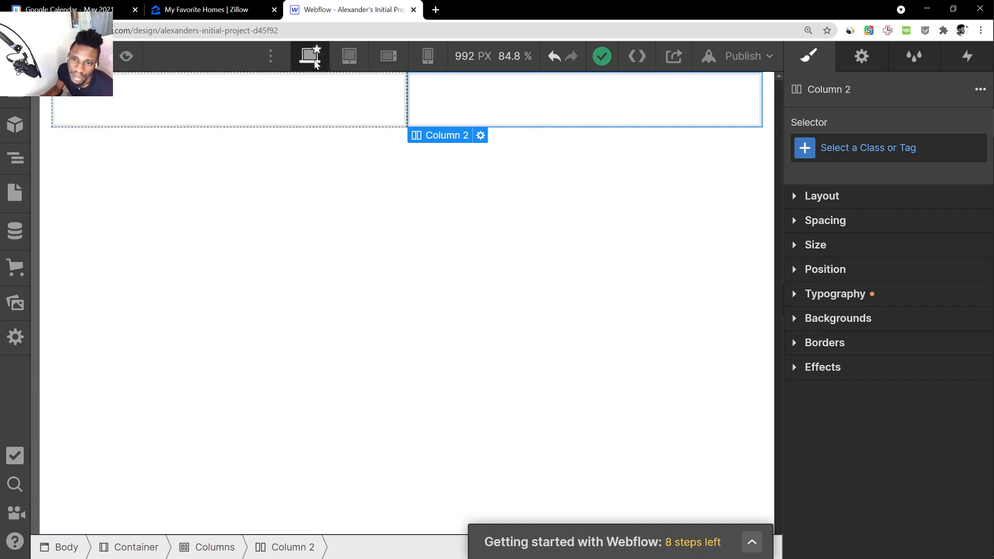
pyautogui.click(296, 104)
pyautogui.click(419, 103)
pyautogui.press('p')
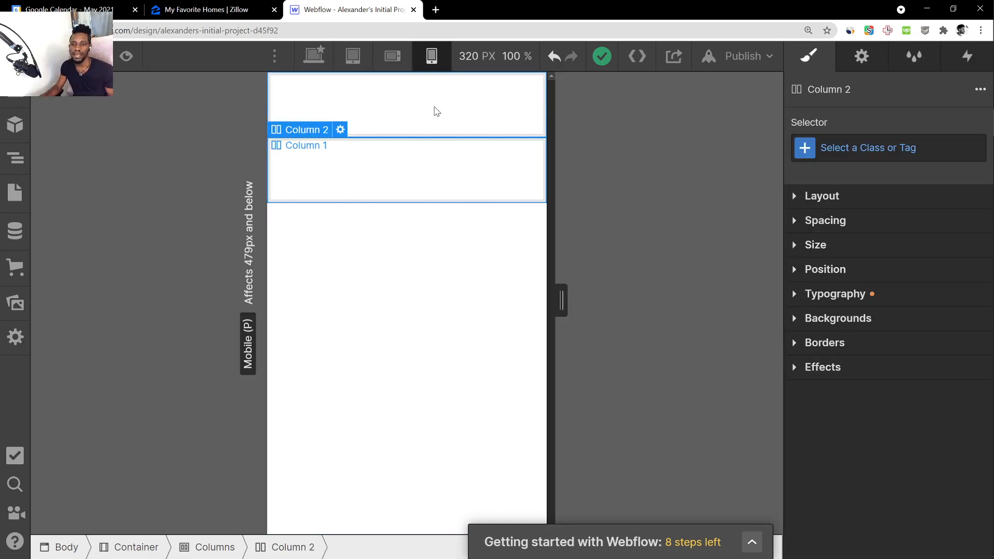
pyautogui.click(434, 182)
pyautogui.click(314, 56)
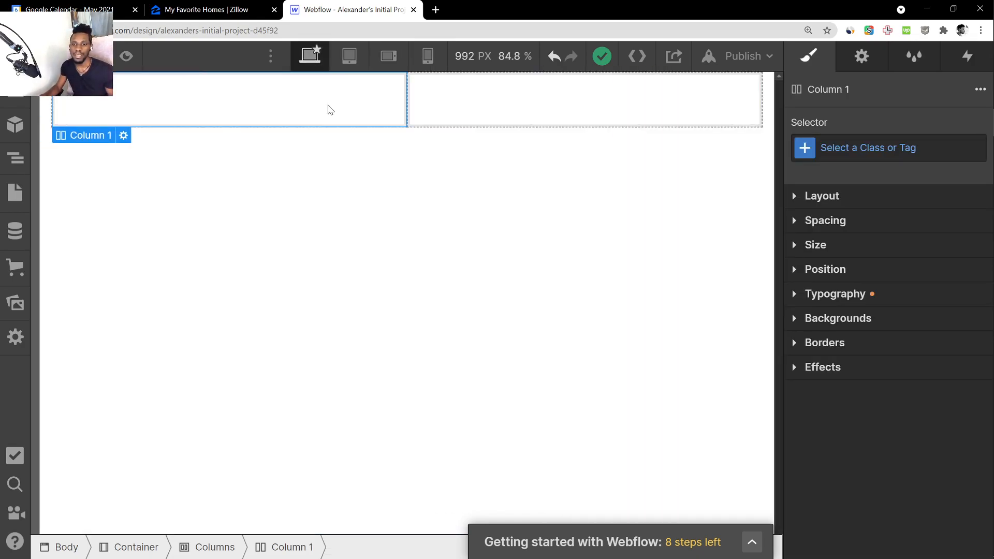
pyautogui.click(345, 265)
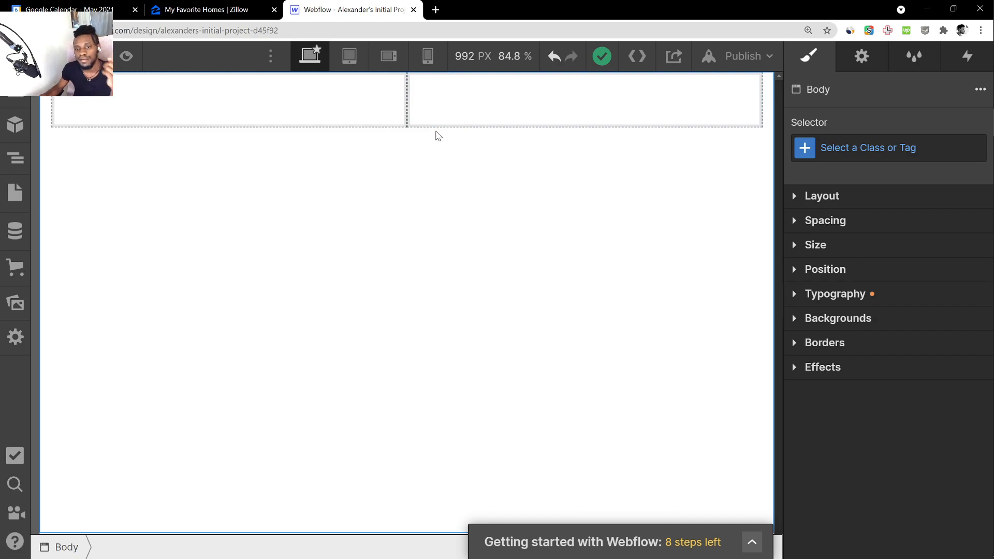
pyautogui.click(15, 127)
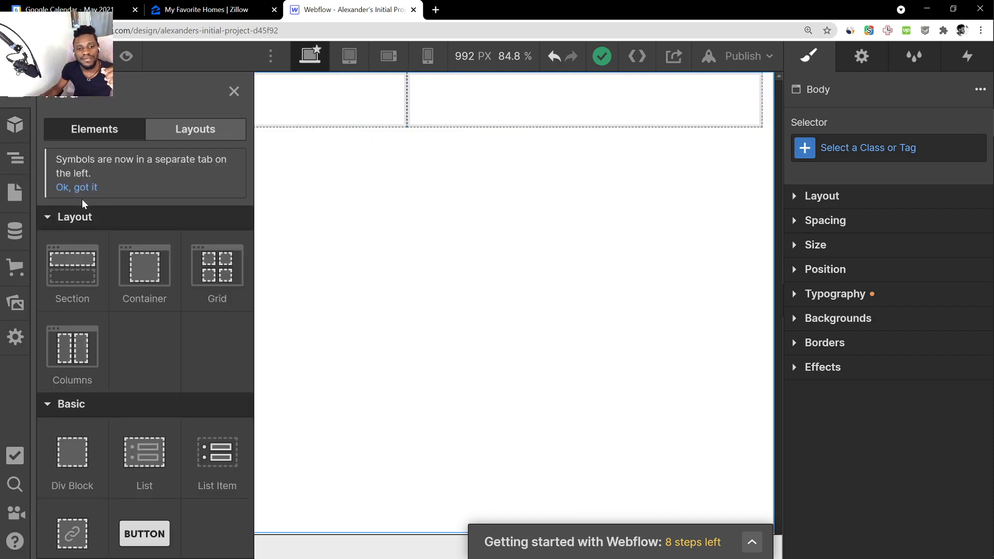
pyautogui.scroll(-3, 166, 292)
pyautogui.scroll(3, 167, 292)
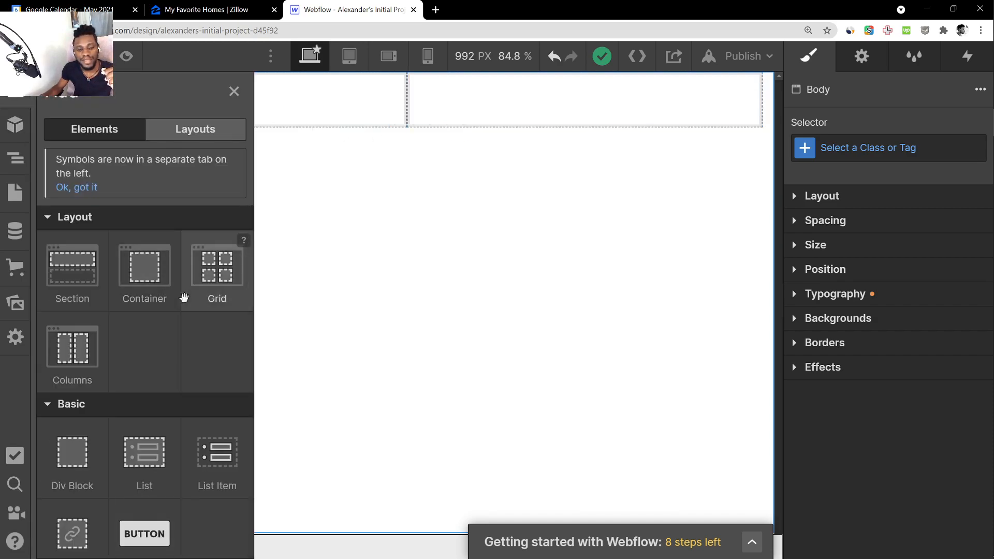
pyautogui.click(389, 278)
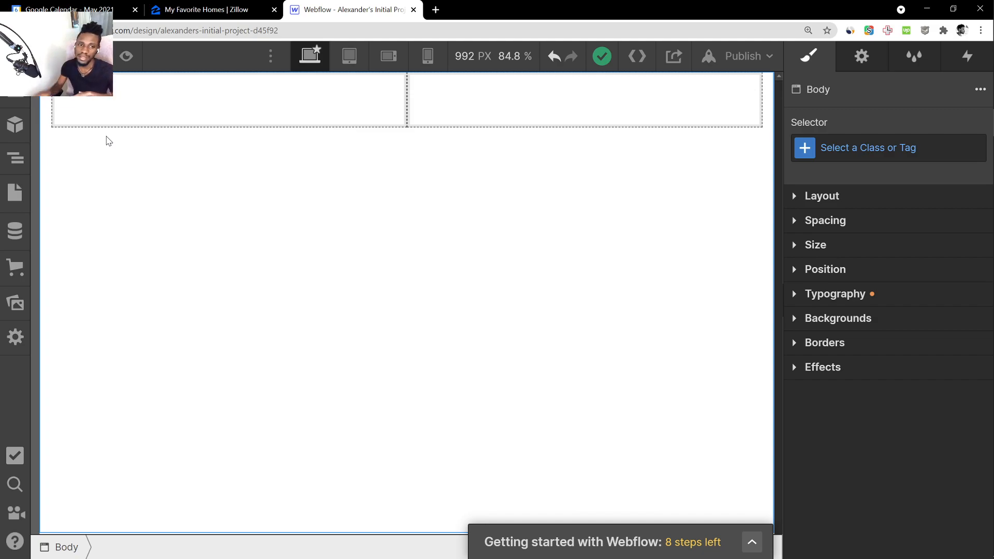
# Add a Heading element to the first column, keeping it as H1
pyautogui.click(16, 103)
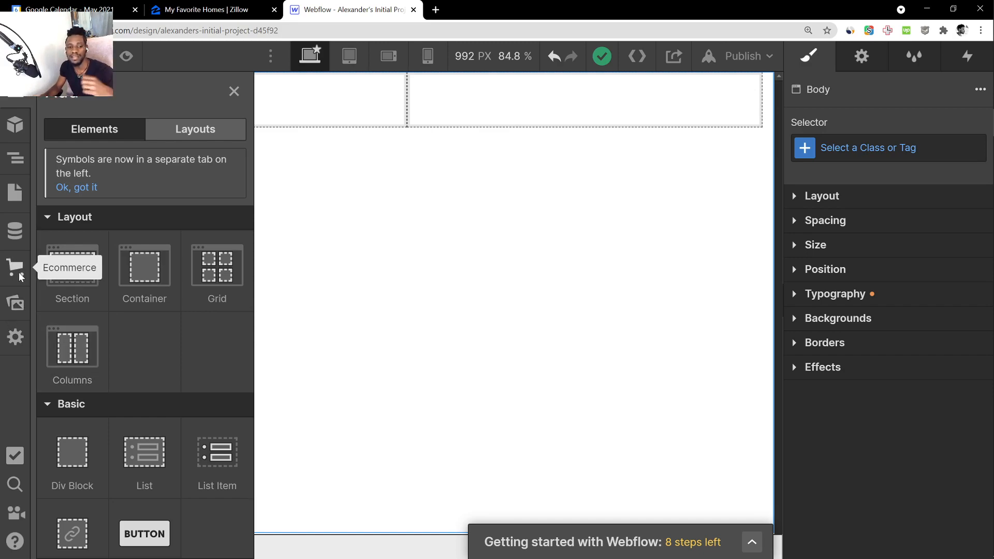
pyautogui.scroll(-7, 142, 379)
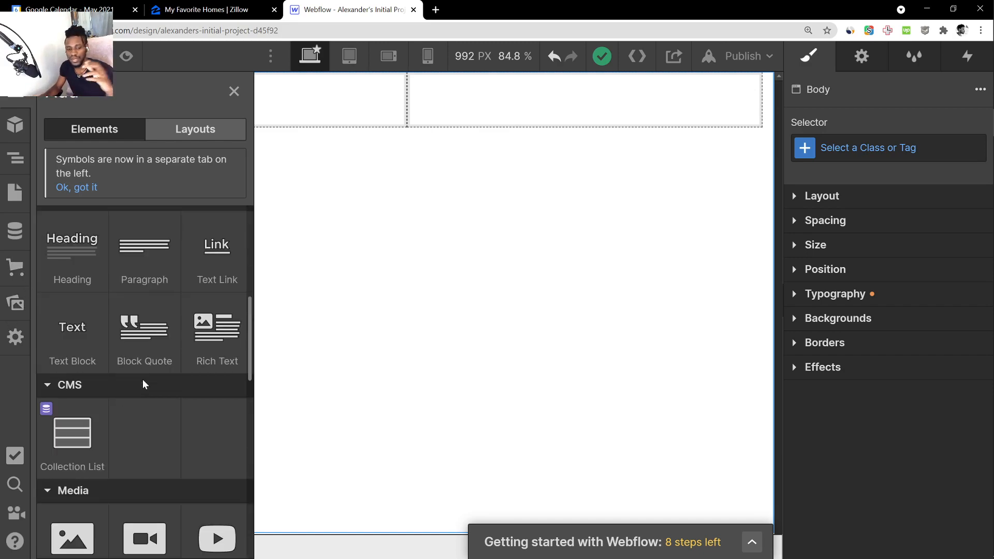
pyautogui.scroll(5, 142, 379)
pyautogui.scroll(-5, 142, 363)
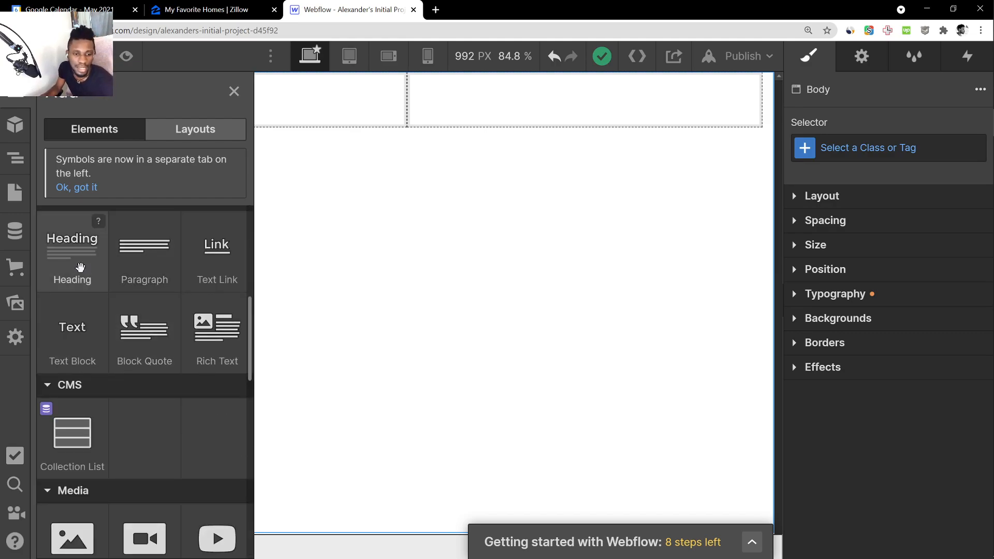
pyautogui.moveTo(80, 267); pyautogui.dragTo(245, 106)
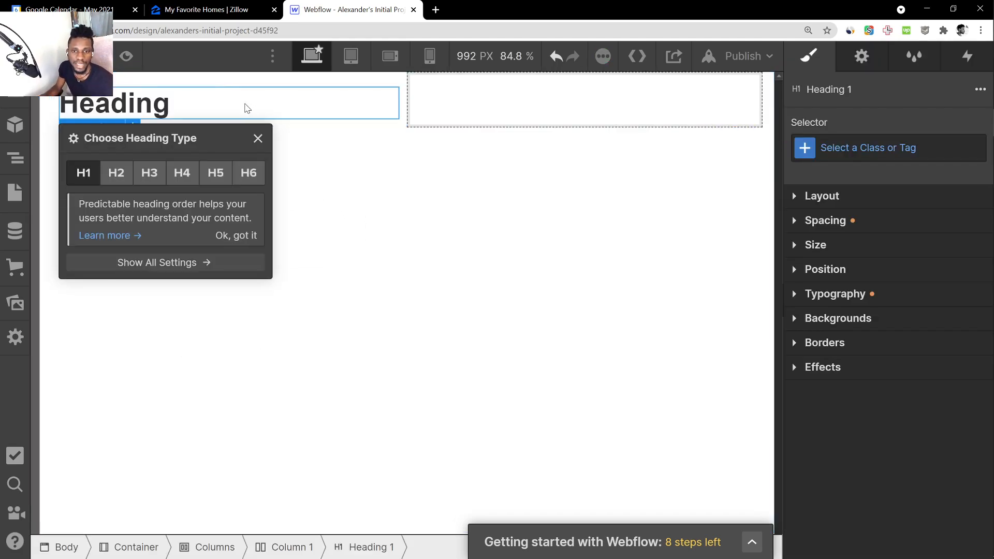
# Replace the heading's placeholder text with "Our Really Cool Tshirt"
pyautogui.doubleClick(188, 112)
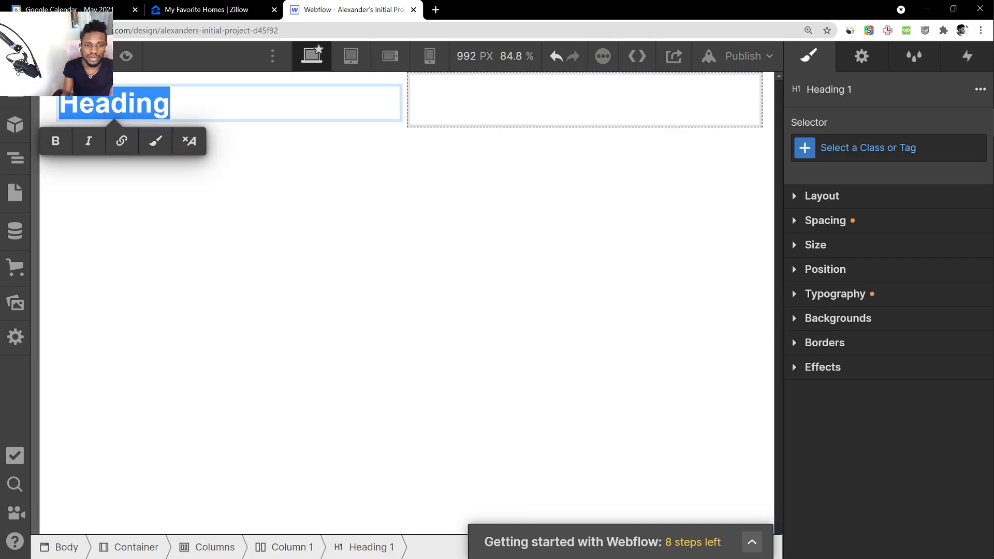
pyautogui.write('Oo')
pyautogui.write('r Really Co')
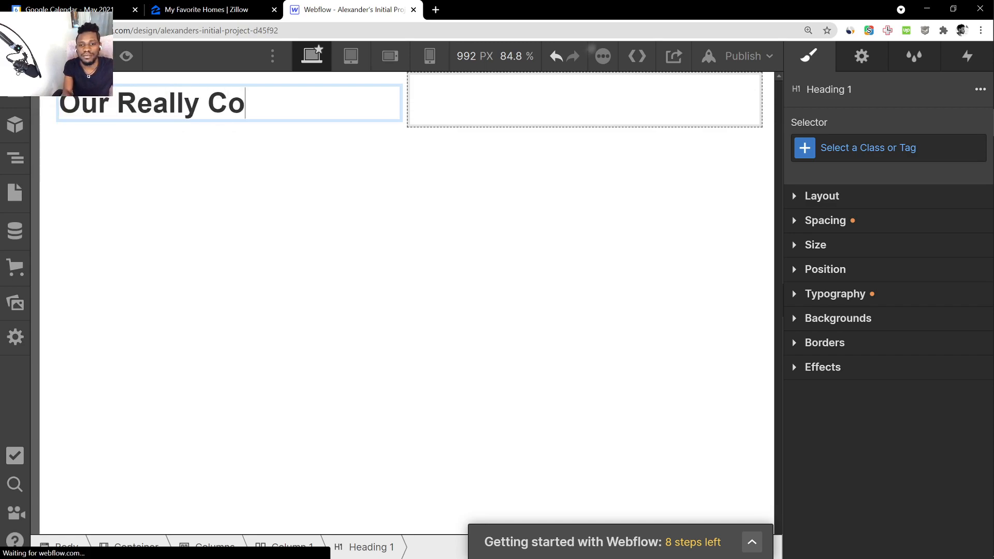
pyautogui.write('ol Tshirt')
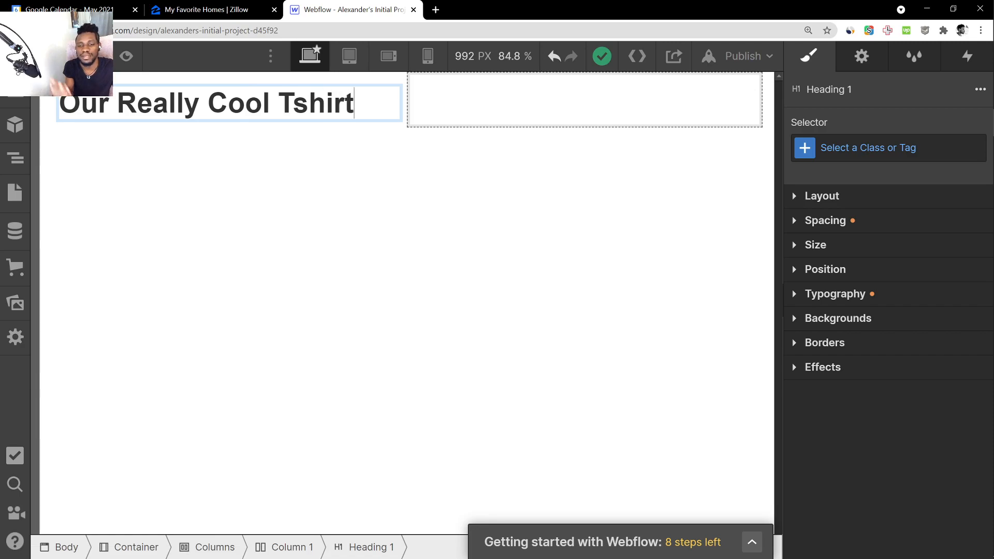
pyautogui.press('Escape')
pyautogui.click(321, 137)
pyautogui.click(300, 116)
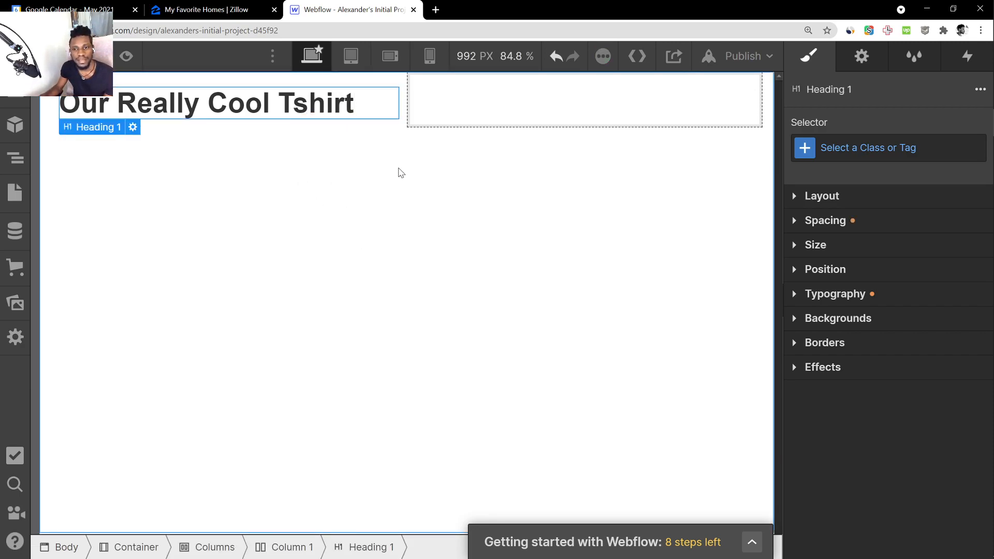
# Browse the element library, including the media, form and component elements, for something to place in the second column
pyautogui.click(401, 172)
pyautogui.click(448, 114)
pyautogui.click(492, 148)
pyautogui.click(529, 114)
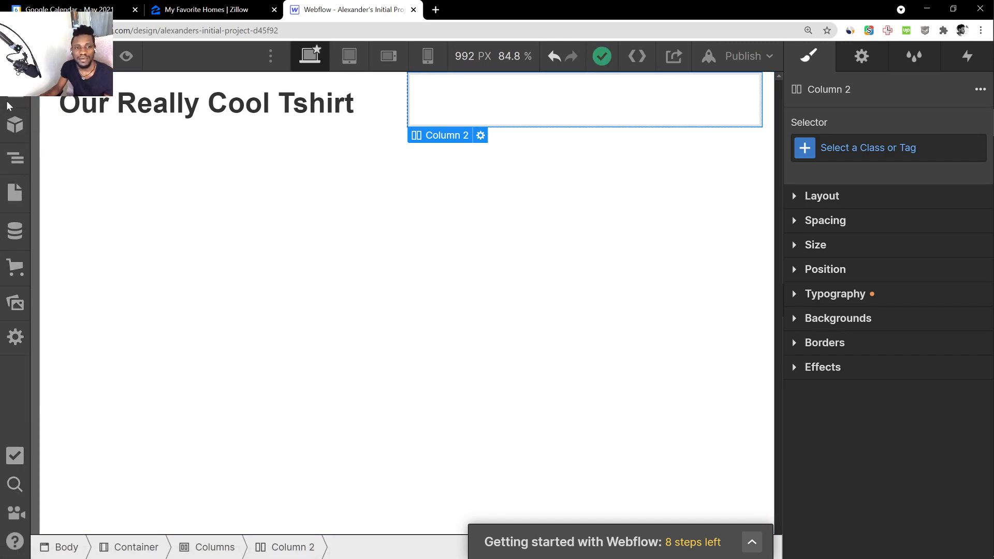
pyautogui.click(10, 87)
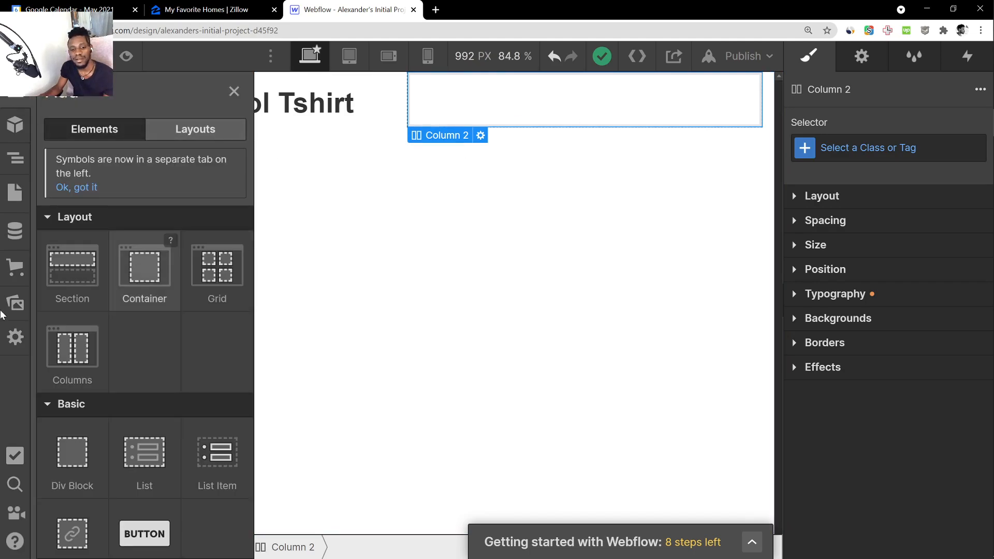
pyautogui.scroll(-15, 65, 322)
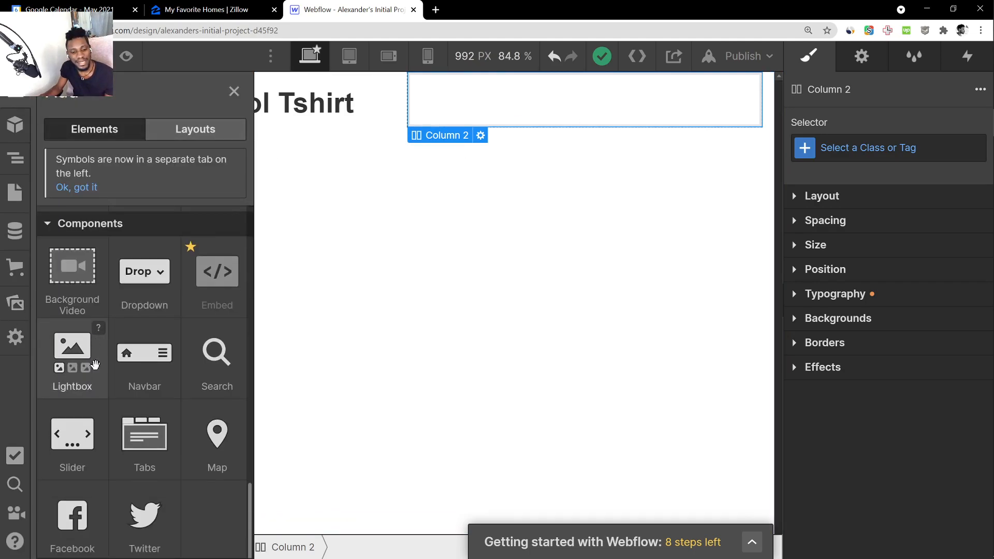
pyautogui.scroll(8, 99, 370)
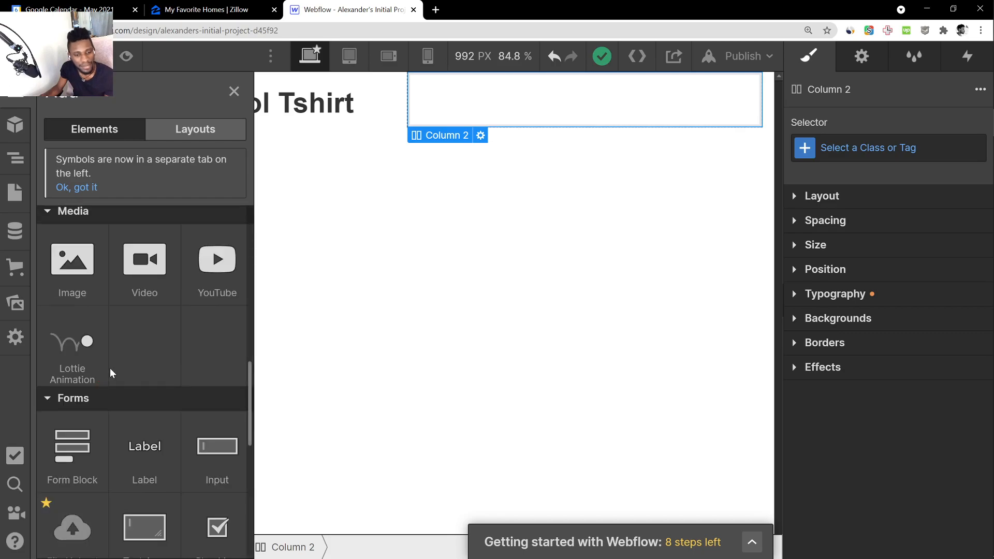
pyautogui.scroll(-6, 110, 368)
pyautogui.scroll(8, 110, 370)
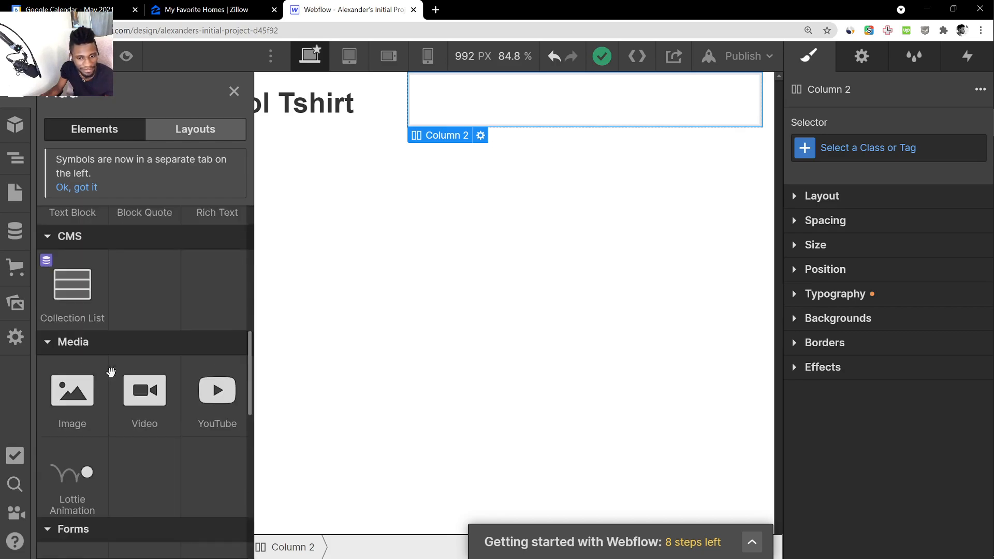
pyautogui.scroll(10, 111, 372)
pyautogui.scroll(-5, 111, 372)
pyautogui.scroll(-8, 110, 371)
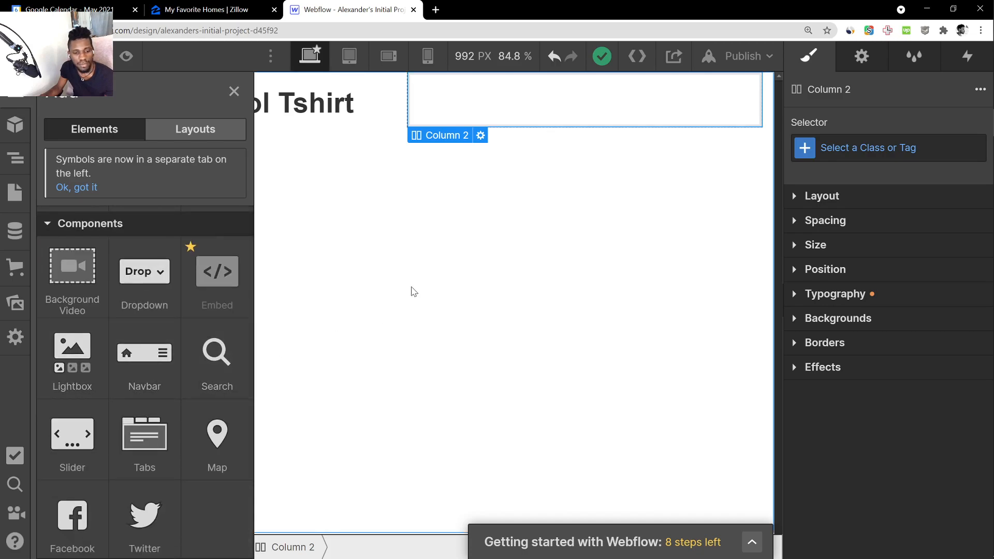
pyautogui.click(411, 297)
# Search all elements for "list" and insert a List element in the second column
pyautogui.click(16, 487)
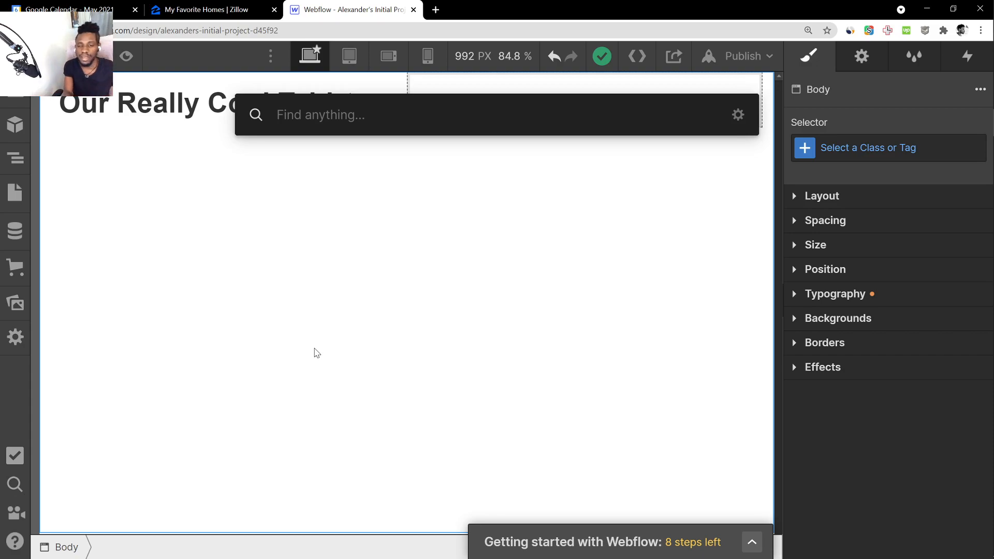
pyautogui.write('bulle')
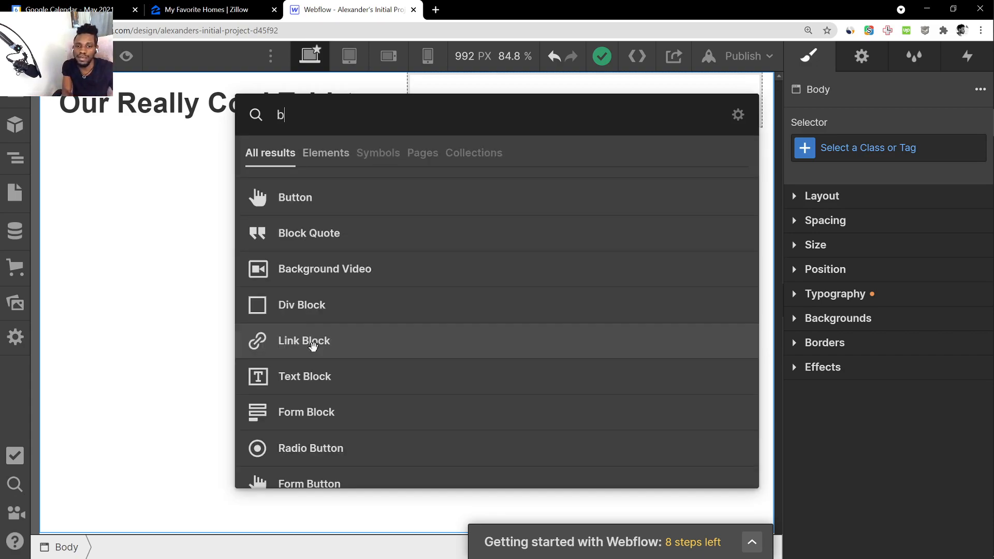
pyautogui.press('BackSpace')
pyautogui.press('BackSpace')
pyautogui.press('BackSpace')
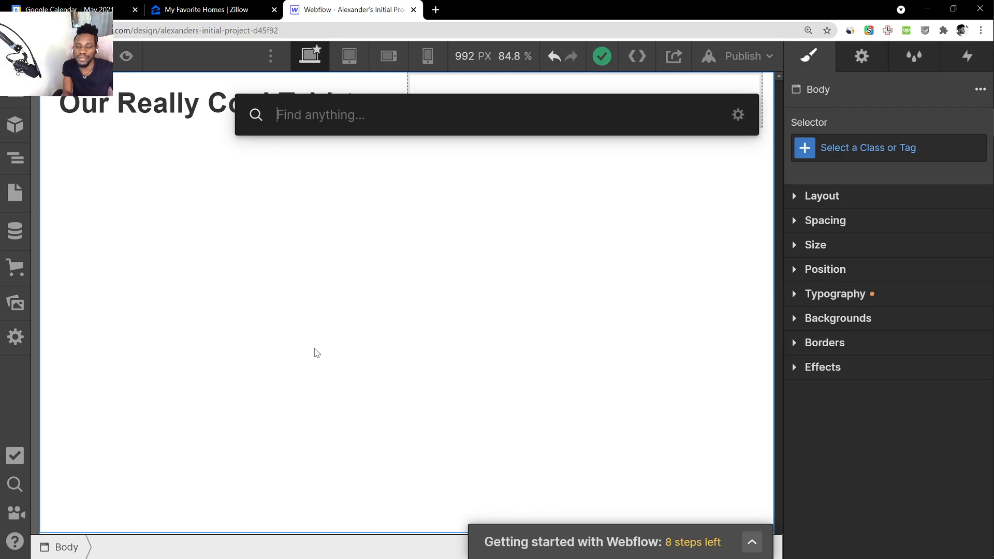
pyautogui.write('list')
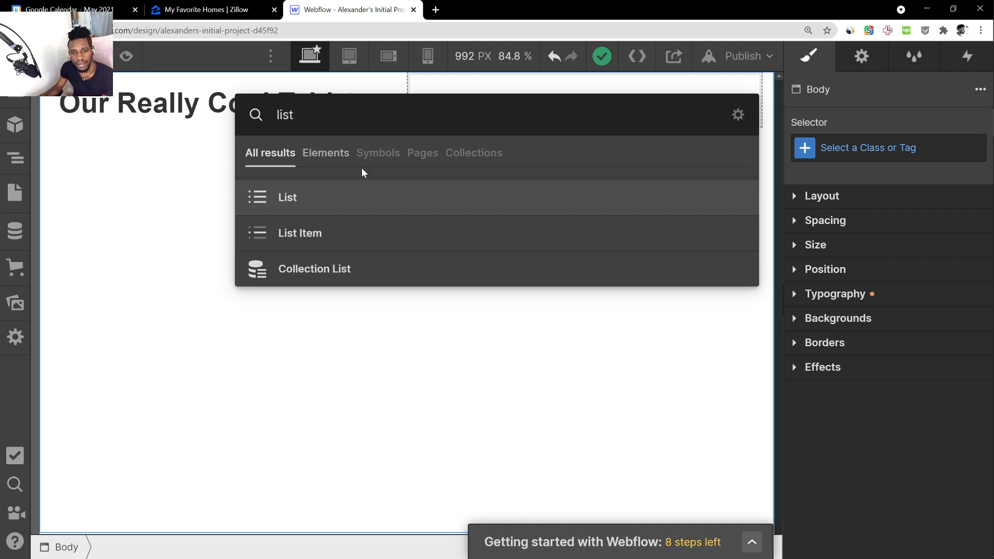
pyautogui.moveTo(295, 200); pyautogui.dragTo(506, 99)
# Inspect the individual items of the bulleted list in the second column and select the whole list
pyautogui.click(315, 258)
pyautogui.click(459, 215)
pyautogui.click(402, 187)
pyautogui.click(522, 175)
pyautogui.click(402, 122)
pyautogui.click(449, 136)
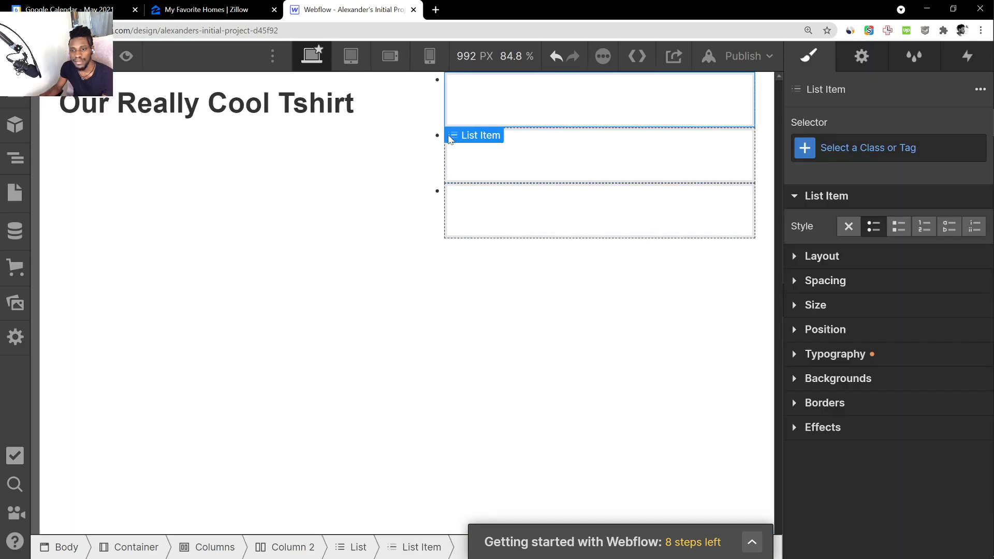
pyautogui.click(420, 155)
pyautogui.click(266, 115)
pyautogui.click(441, 138)
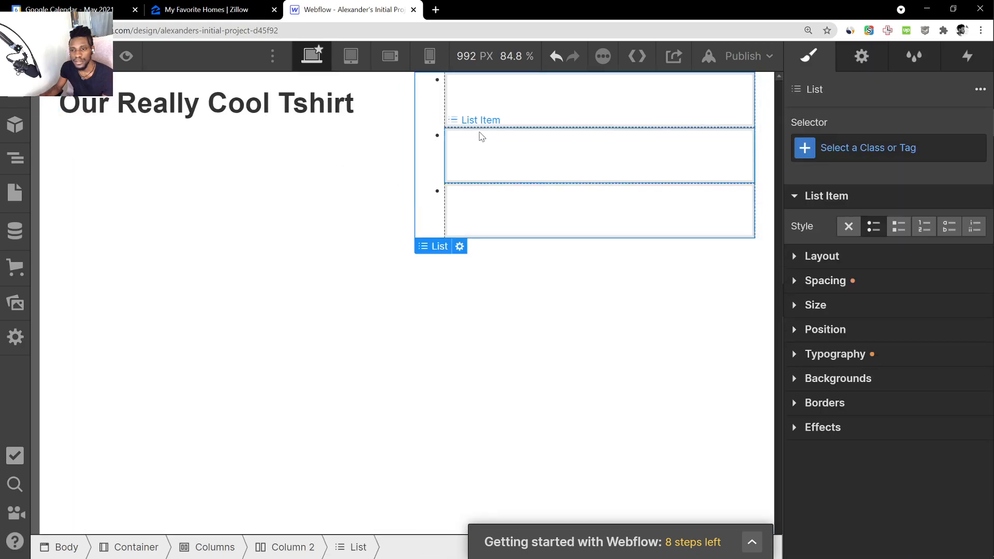
pyautogui.click(429, 56)
pyautogui.click(418, 122)
pyautogui.click(433, 357)
pyautogui.click(393, 135)
pyautogui.click(316, 55)
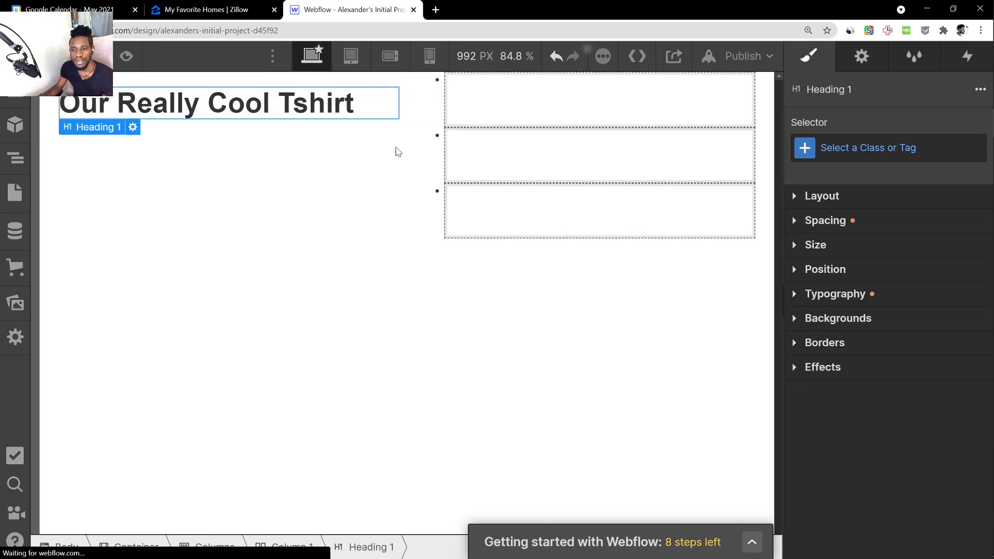
# Move the whole bulleted list out of the second column to directly below the two columns, inside the container
pyautogui.click(453, 147)
pyautogui.click(438, 157)
pyautogui.moveTo(437, 157); pyautogui.dragTo(414, 211)
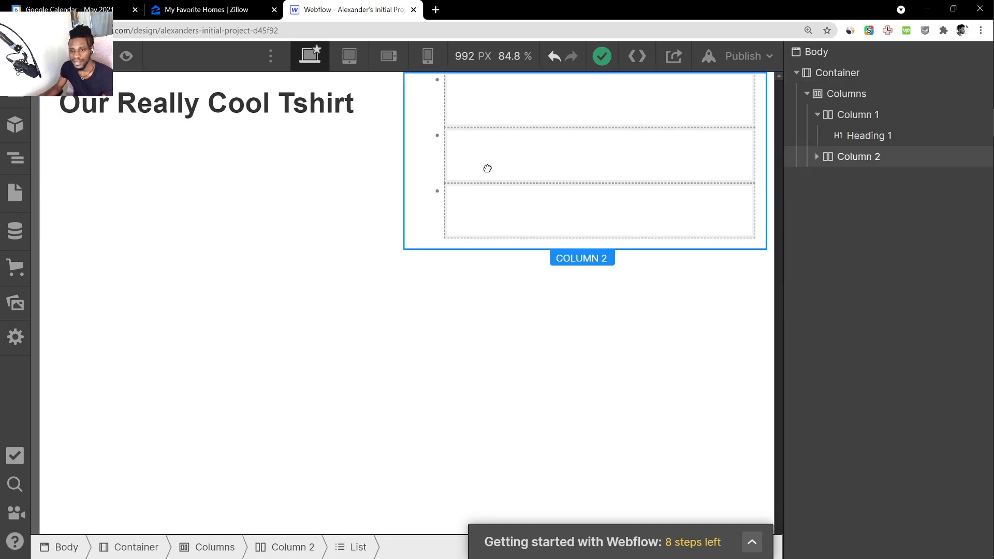
pyautogui.moveTo(419, 252); pyautogui.dragTo(383, 247)
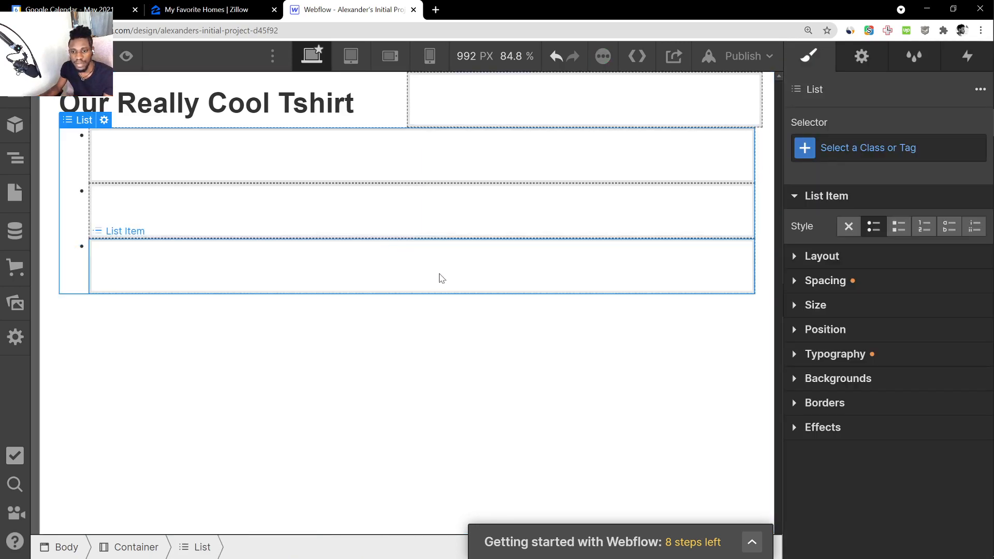
pyautogui.click(422, 369)
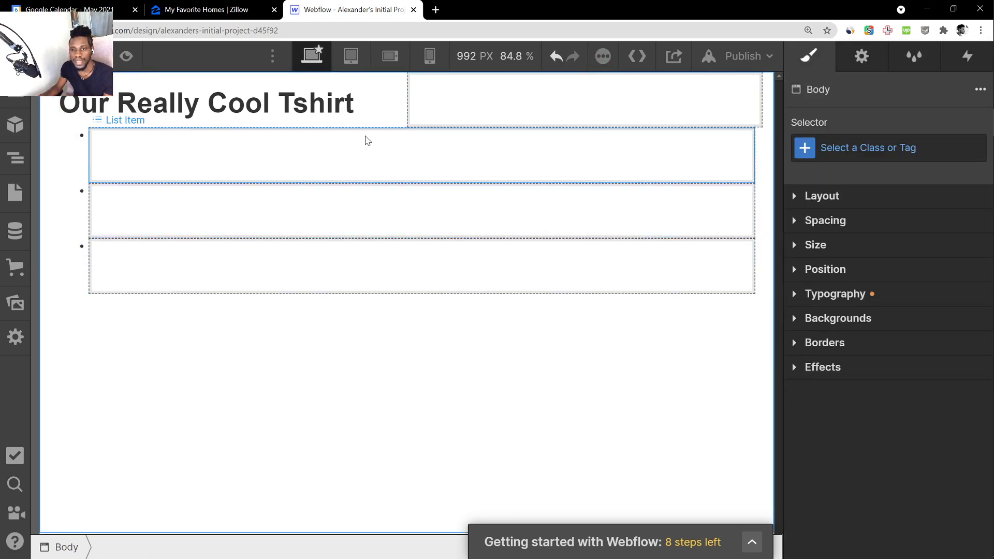
# Inspect the emptied second column and the heading, and move the whole bulleted list back into the second column
pyautogui.click(404, 90)
pyautogui.click(495, 91)
pyautogui.click(322, 102)
pyautogui.click(473, 338)
pyautogui.click(382, 172)
pyautogui.click(336, 220)
pyautogui.click(83, 205)
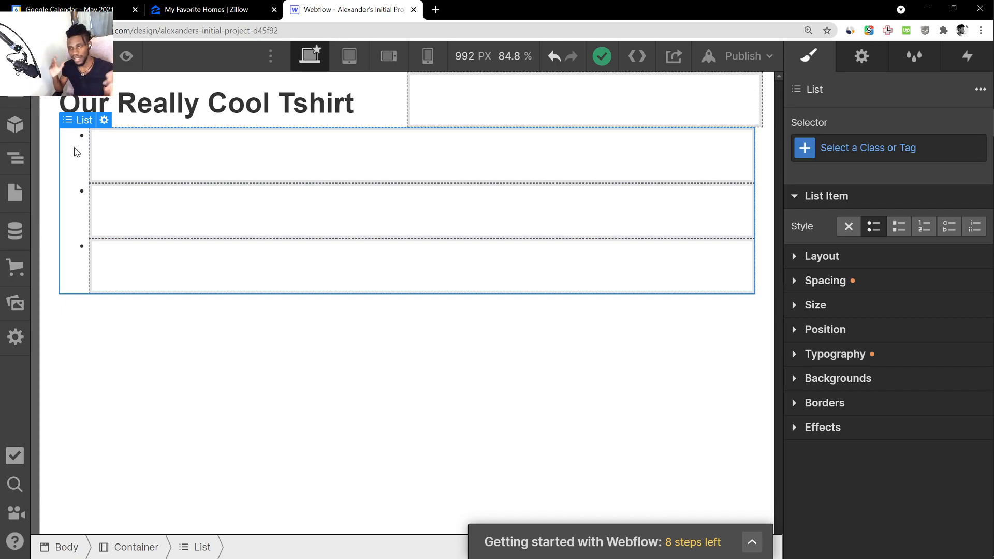
pyautogui.moveTo(75, 152); pyautogui.dragTo(513, 96)
pyautogui.click(453, 273)
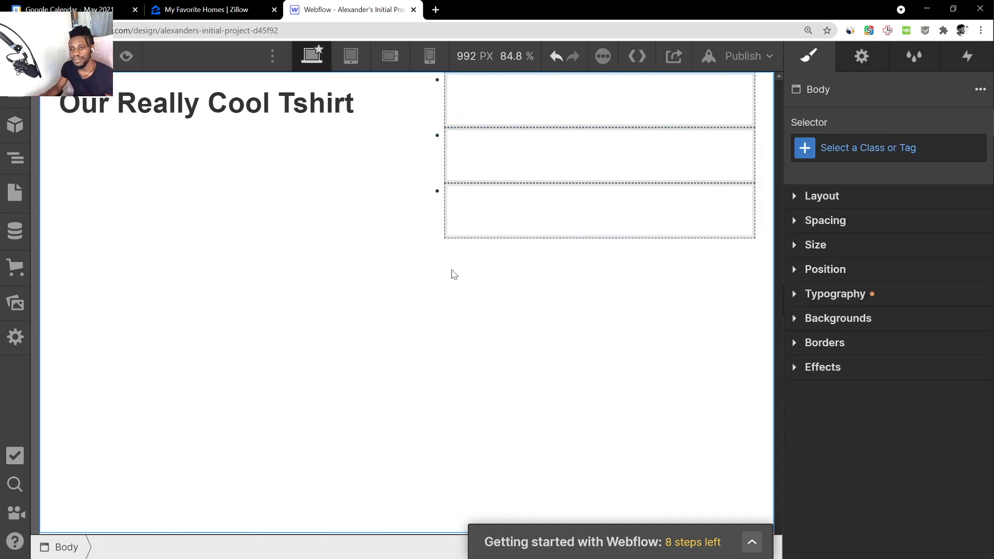
# Fill the three list items with "Really Quality Materials", "Really High quality Images" and "Great gift to anyone"
pyautogui.click(523, 117)
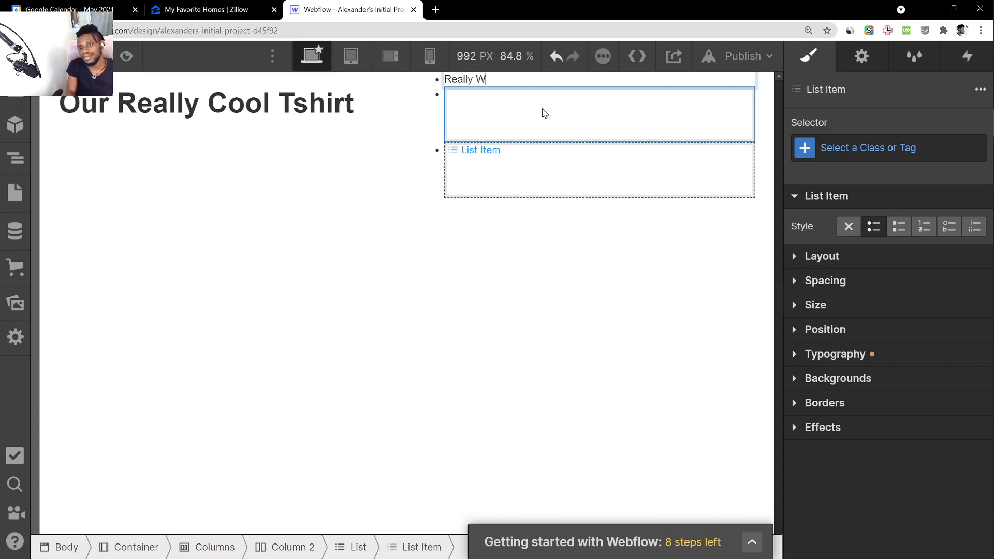
pyautogui.write('uality Materials')
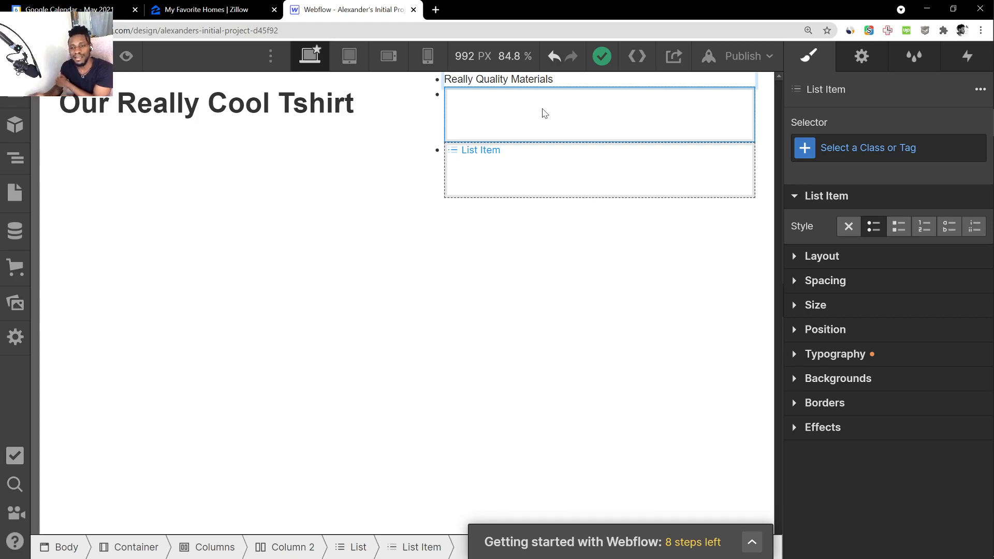
pyautogui.doubleClick(539, 107)
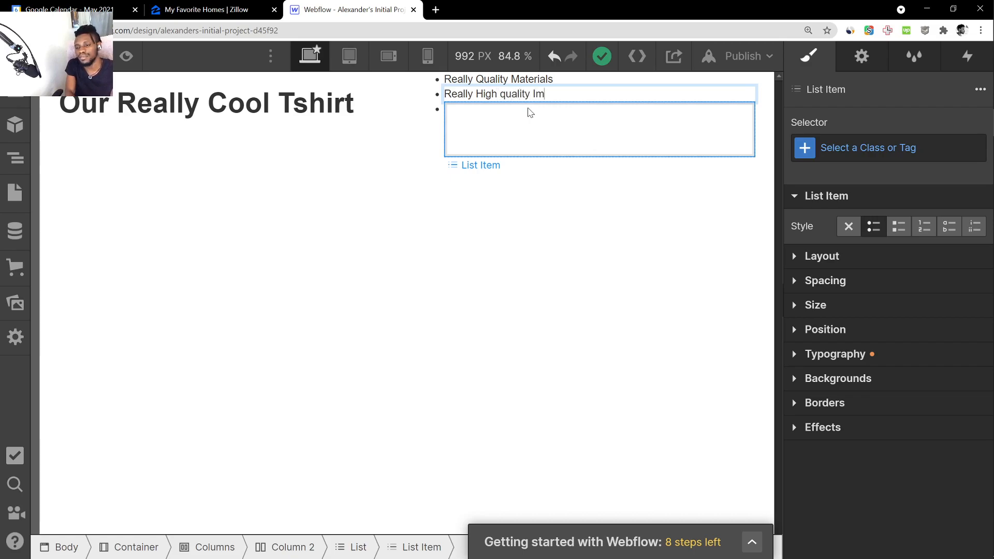
pyautogui.doubleClick(531, 113)
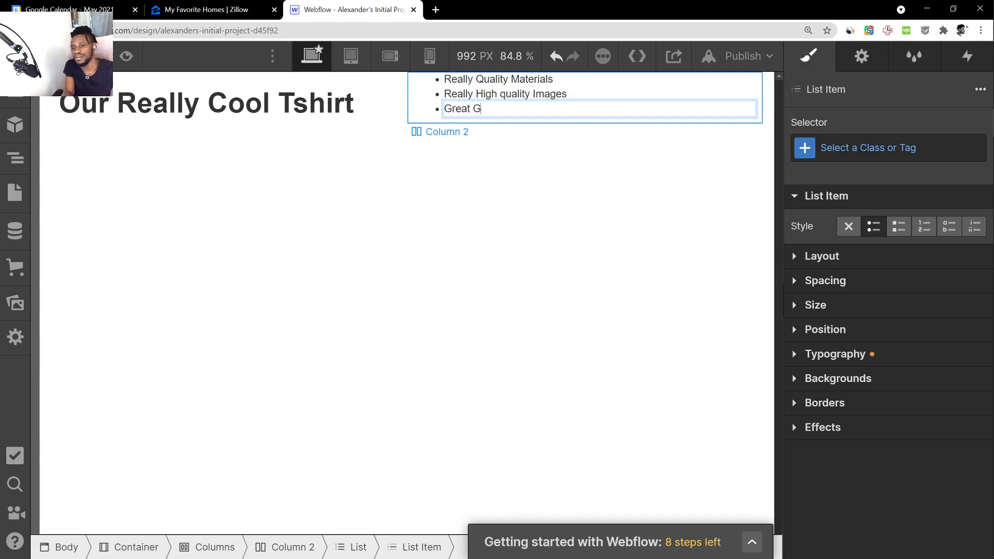
pyautogui.write('Great gift to anyone')
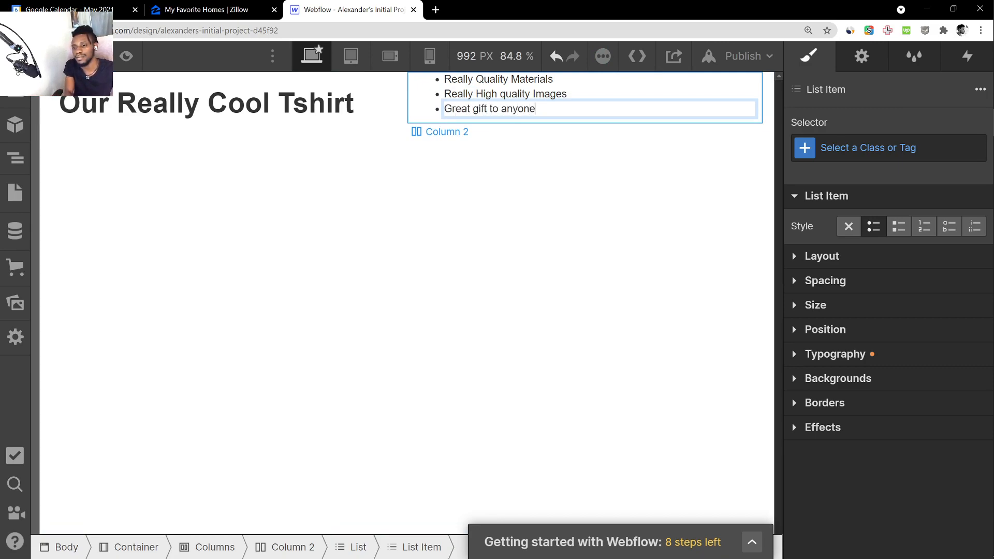
pyautogui.click(533, 225)
# Make the word "quality" lowercase in the first list item so it reads "Really quality Materials"
pyautogui.doubleClick(487, 80)
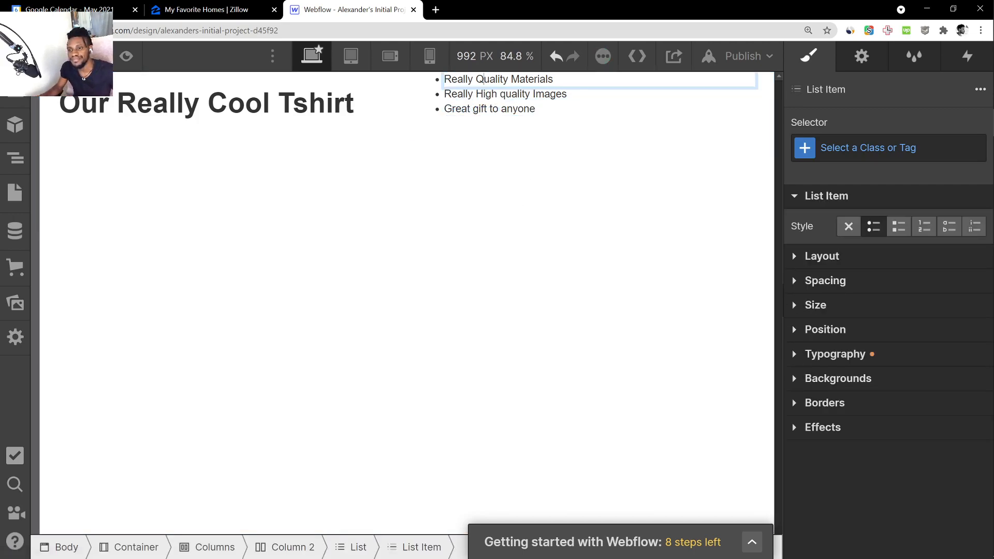
pyautogui.press('BackSpace')
pyautogui.write('q')
pyautogui.click(557, 256)
pyautogui.click(317, 89)
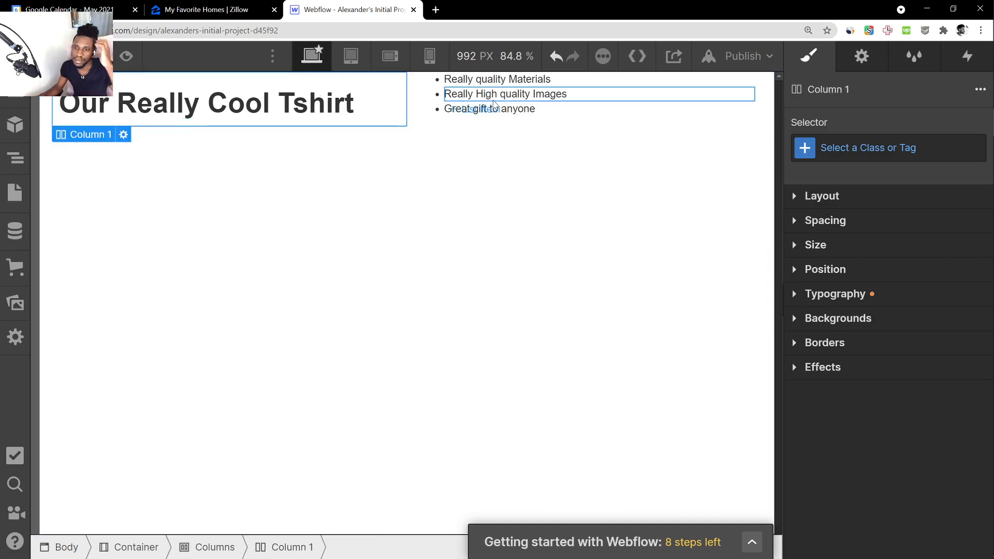
pyautogui.click(487, 109)
pyautogui.click(304, 110)
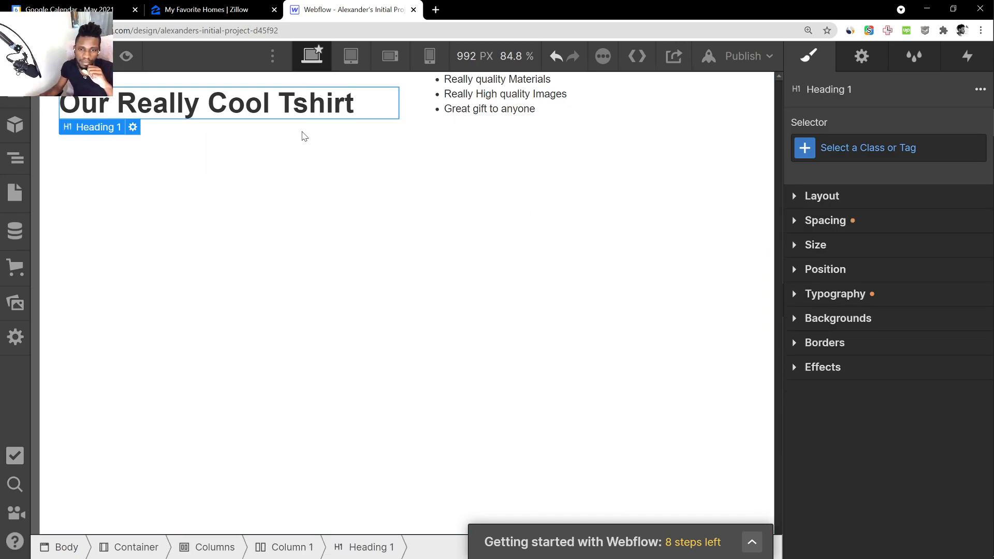
pyautogui.click(315, 162)
pyautogui.click(251, 105)
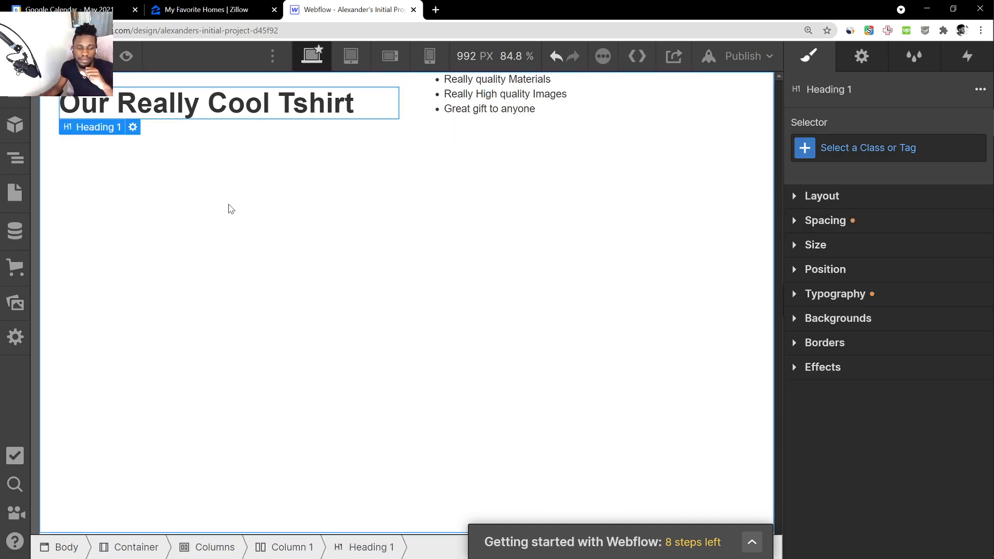
pyautogui.click(258, 192)
pyautogui.click(456, 109)
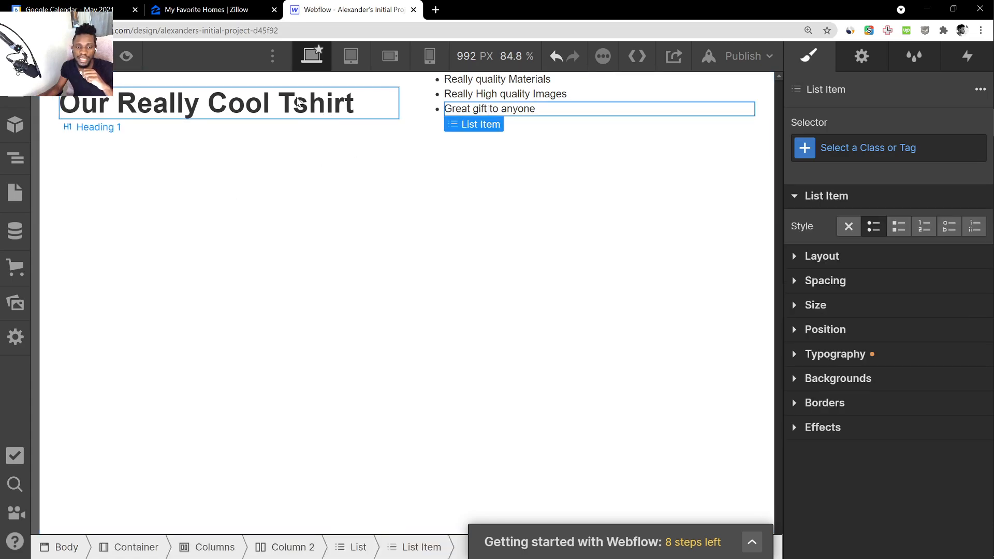
pyautogui.click(299, 102)
pyautogui.click(206, 138)
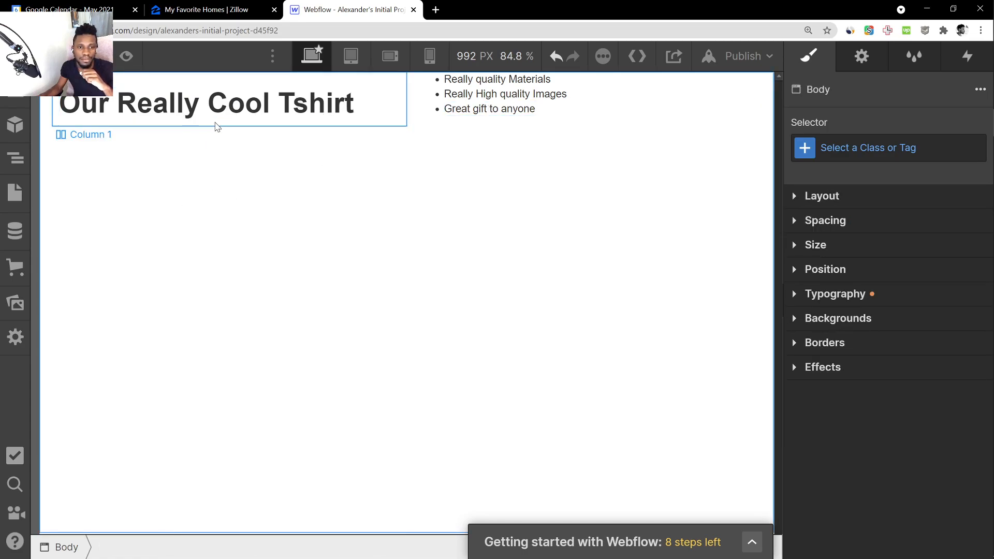
# Insert an Image element below the heading in the first column and open the image assets to choose its picture
pyautogui.click(15, 90)
pyautogui.scroll(-6, 47, 361)
pyautogui.scroll(6, 85, 350)
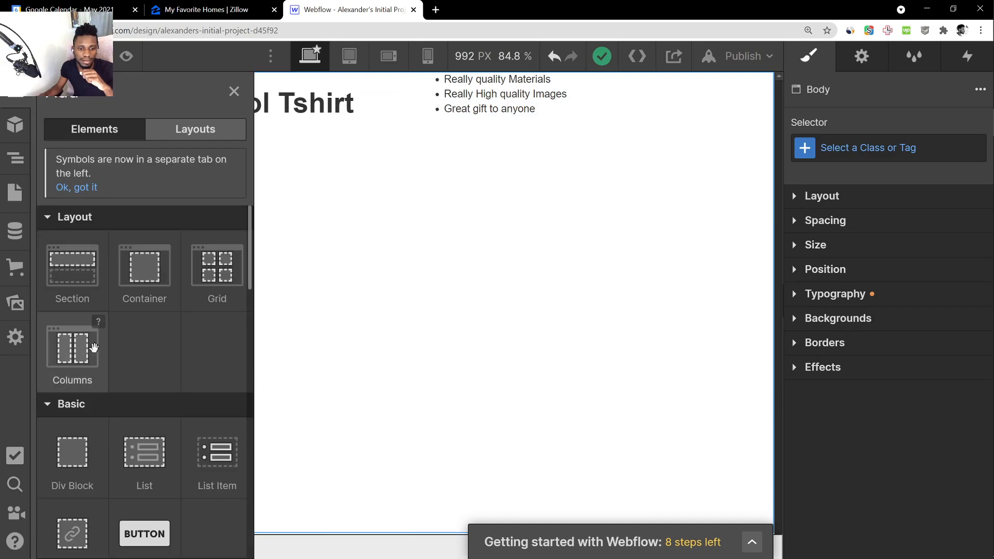
pyautogui.scroll(-7, 185, 334)
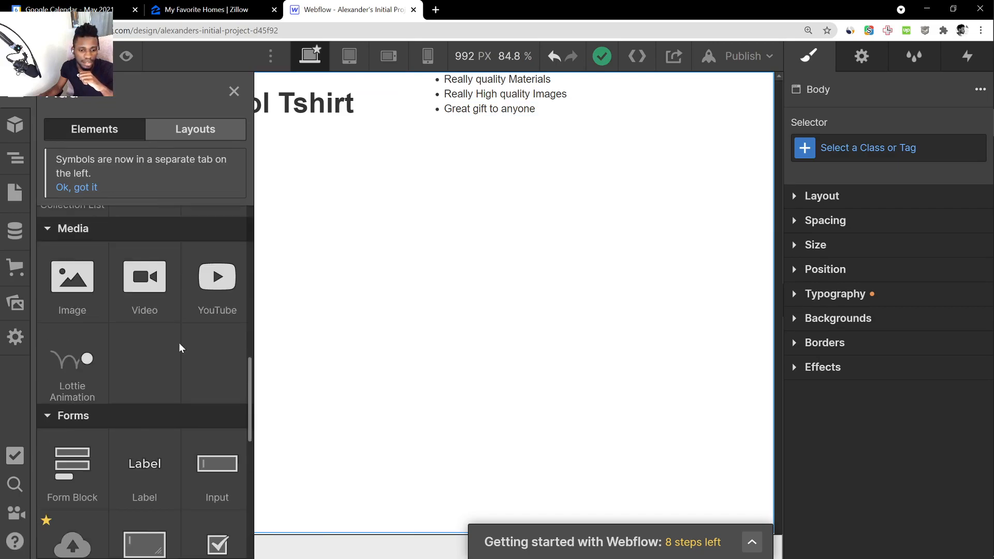
pyautogui.moveTo(72, 280); pyautogui.dragTo(162, 120)
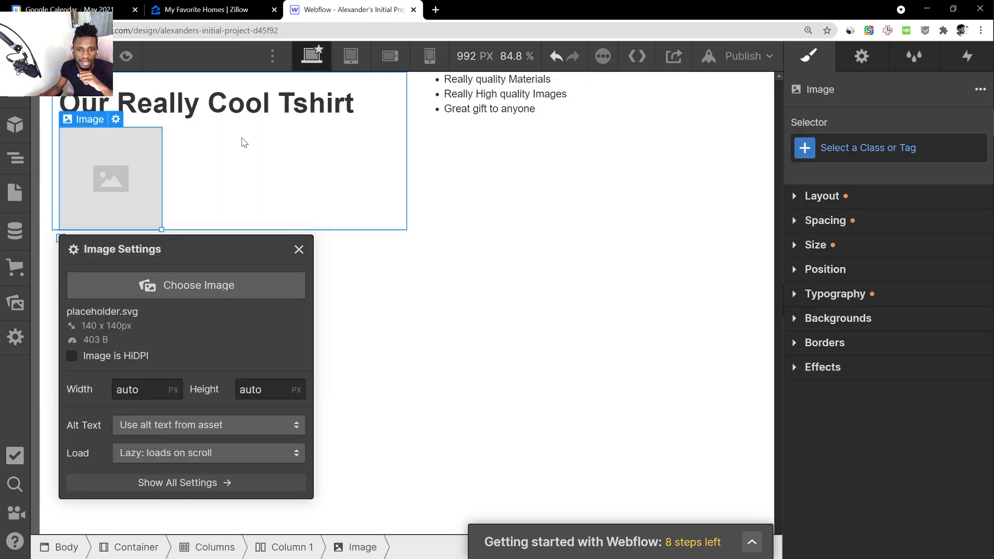
pyautogui.click(181, 289)
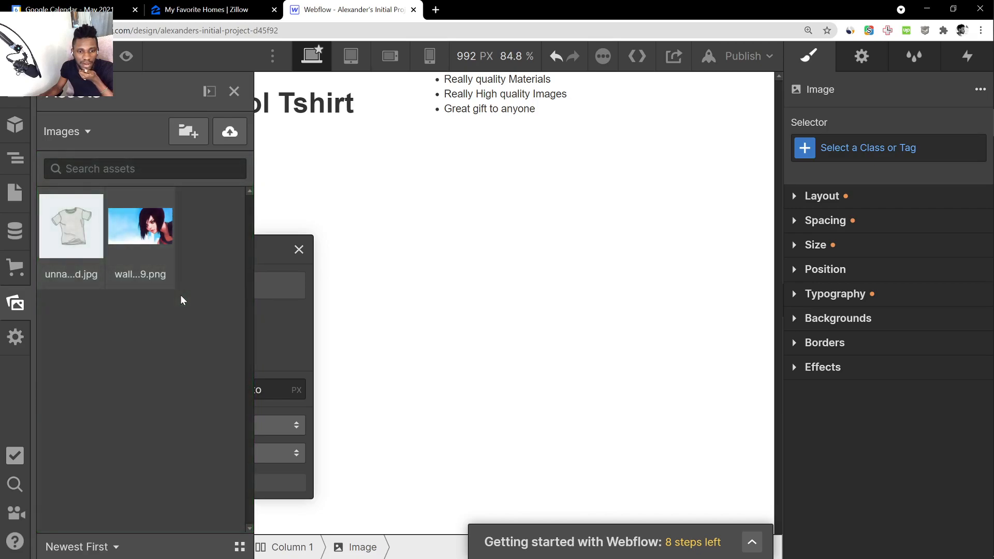
# Try the existing T-shirt and wallpaper assets as the picture of the new image element
pyautogui.click(71, 238)
pyautogui.click(141, 233)
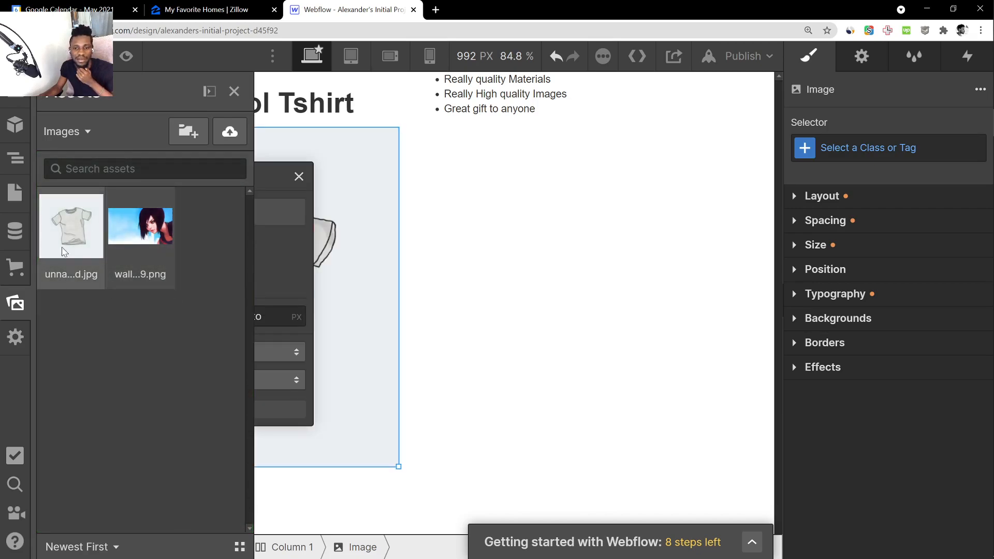
pyautogui.click(83, 241)
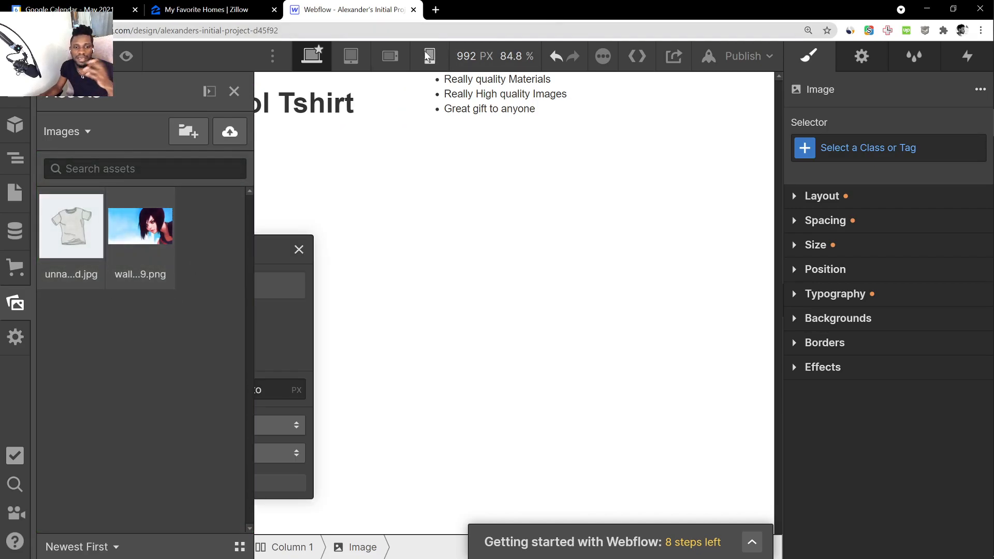
# Search Google for "tshirt" in a new browser tab and show the image results
pyautogui.hotkey('ctrl', 't')
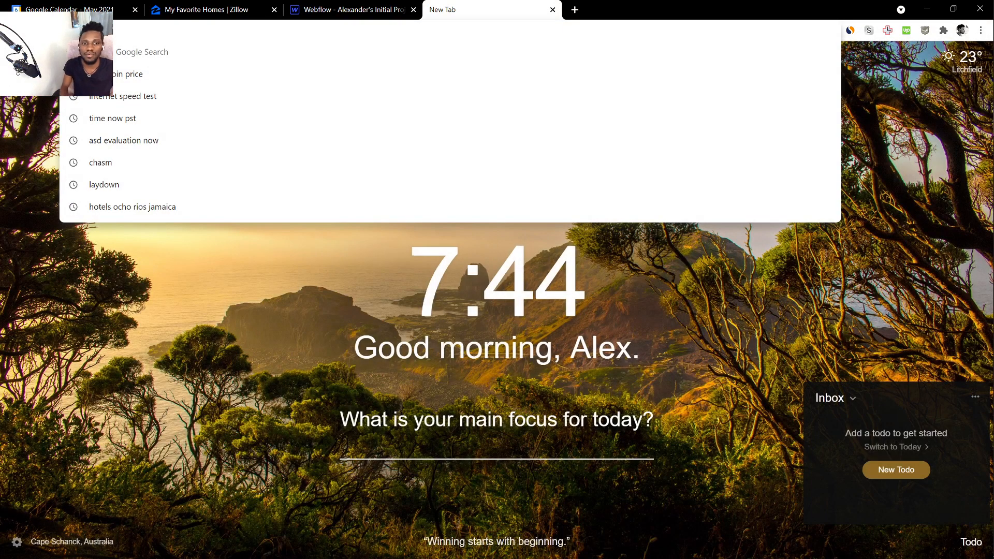
pyautogui.write('tshirt')
pyautogui.press('Return')
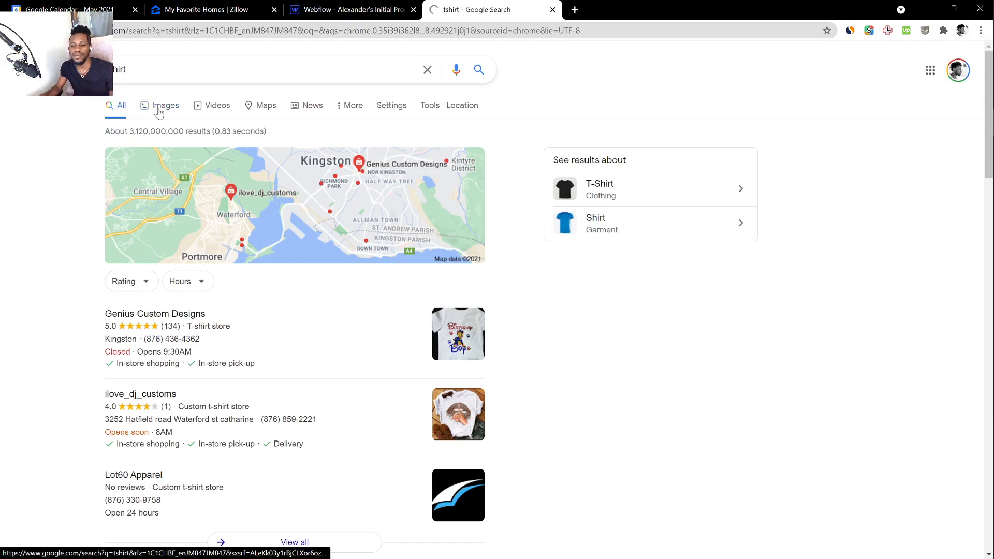
pyautogui.click(158, 111)
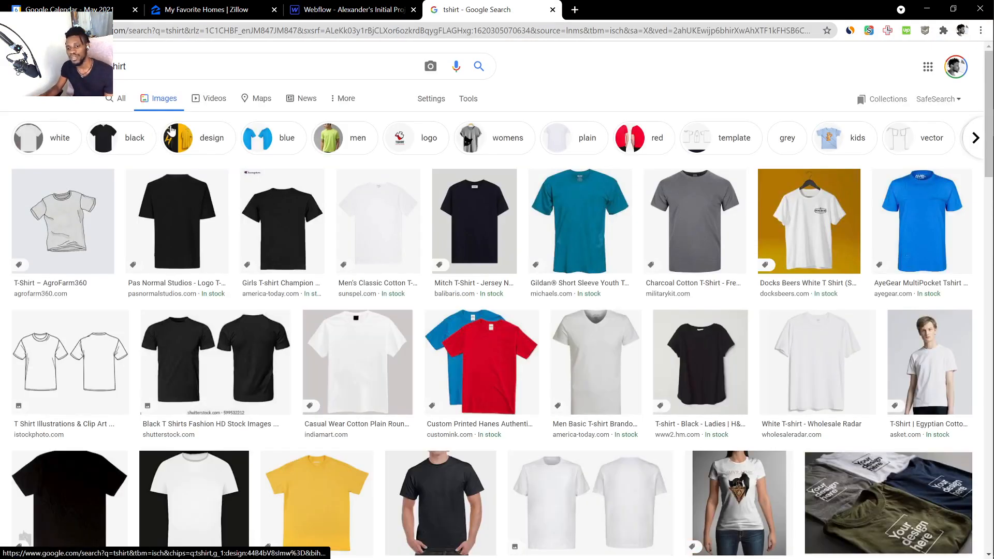
# Preview the AgroFarm360 T-shirt picture, look through the other image results, and close the search tab to return to Webflow
pyautogui.click(96, 213)
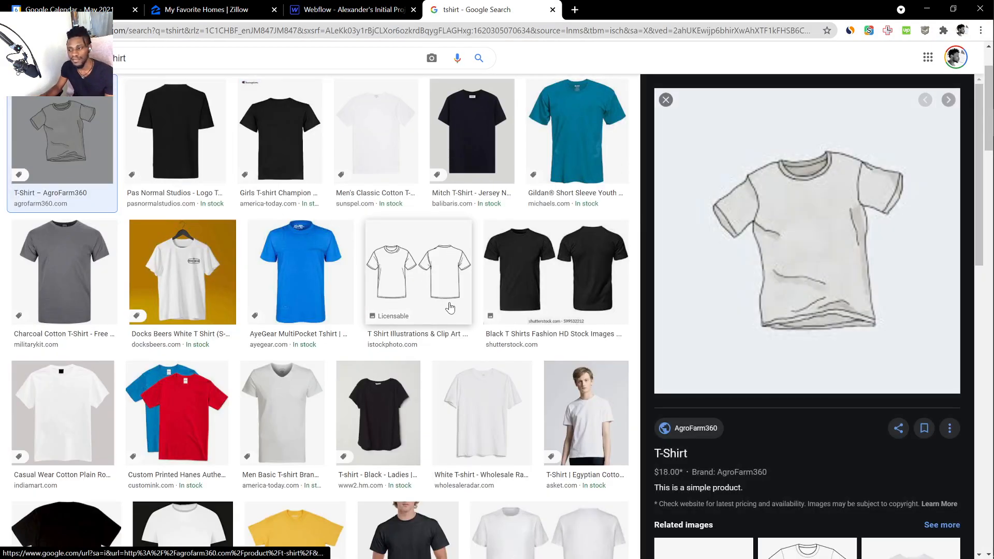
pyautogui.scroll(-8, 717, 277)
pyautogui.scroll(5, 567, 245)
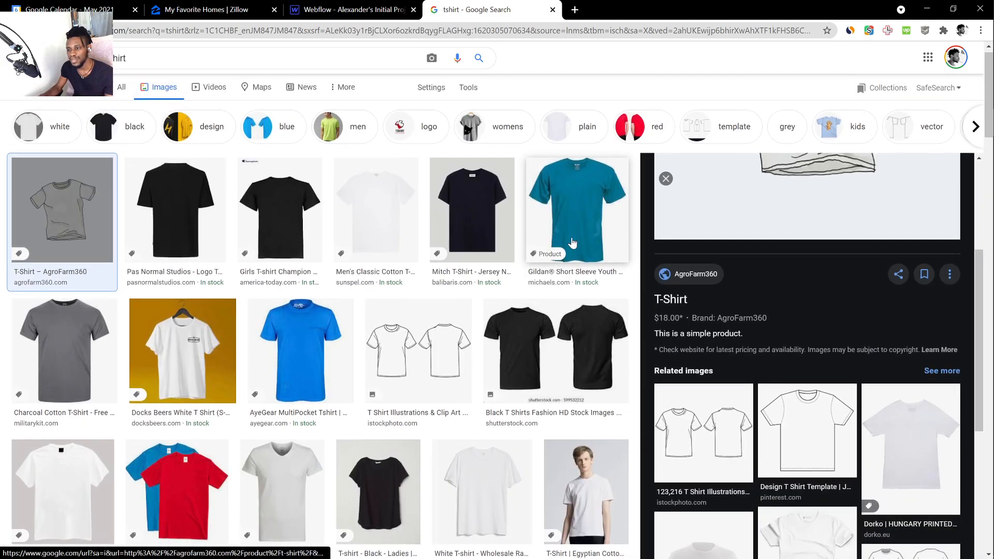
pyautogui.scroll(3, 782, 239)
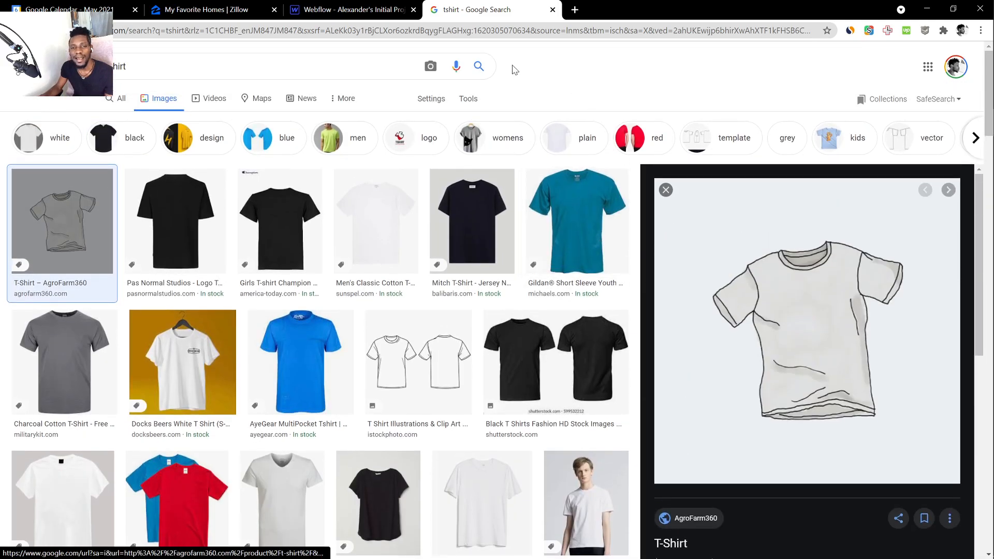
pyautogui.click(552, 9)
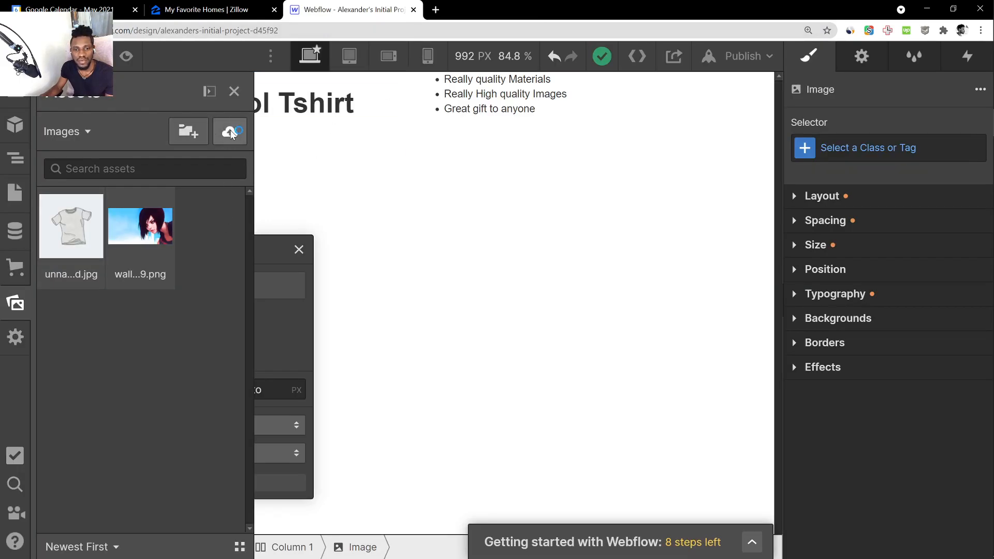
# Upload ezgif.com-gif-maker.png from the Saved Pictures folder as the image element's picture and dismiss the image settings
pyautogui.click(232, 133)
pyautogui.click(361, 171)
pyautogui.click(420, 184)
pyautogui.click(361, 174)
pyautogui.click(420, 181)
pyautogui.click(285, 169)
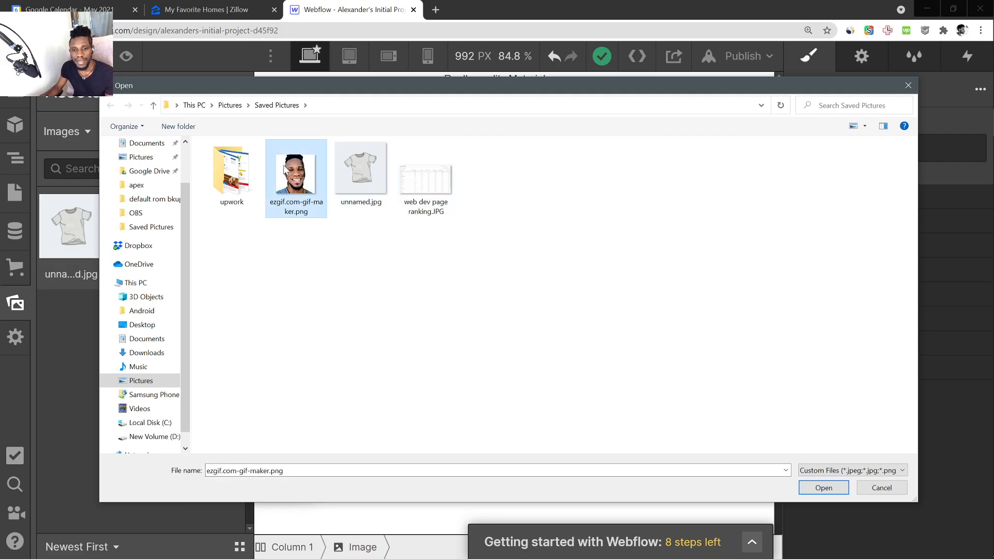
pyautogui.doubleClick(285, 170)
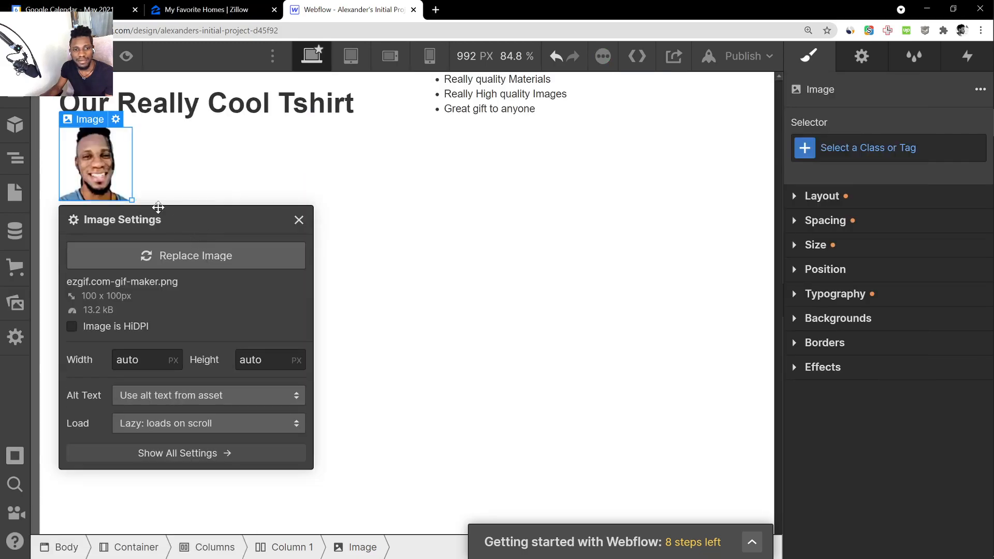
pyautogui.click(244, 156)
pyautogui.click(111, 165)
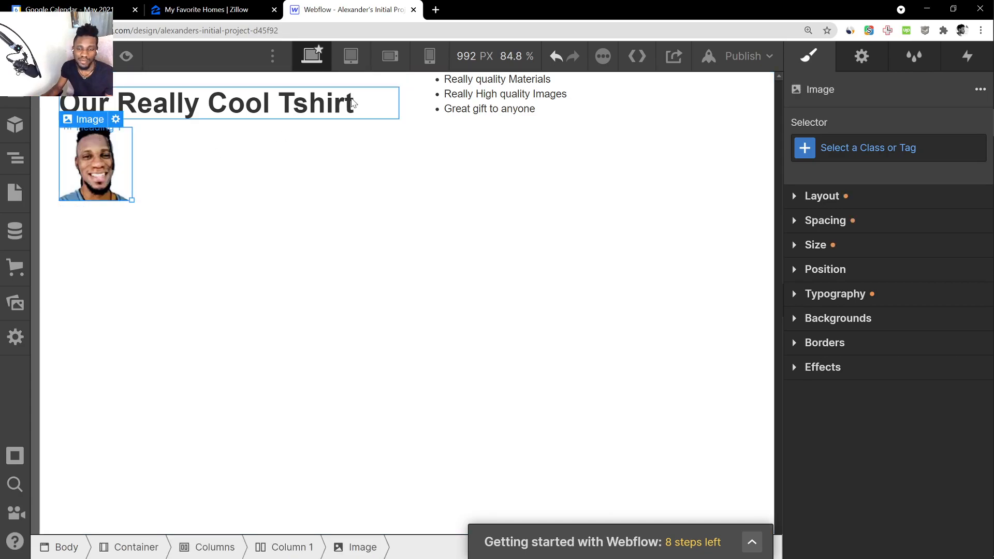
pyautogui.click(502, 110)
pyautogui.click(91, 177)
pyautogui.click(151, 220)
pyautogui.click(104, 168)
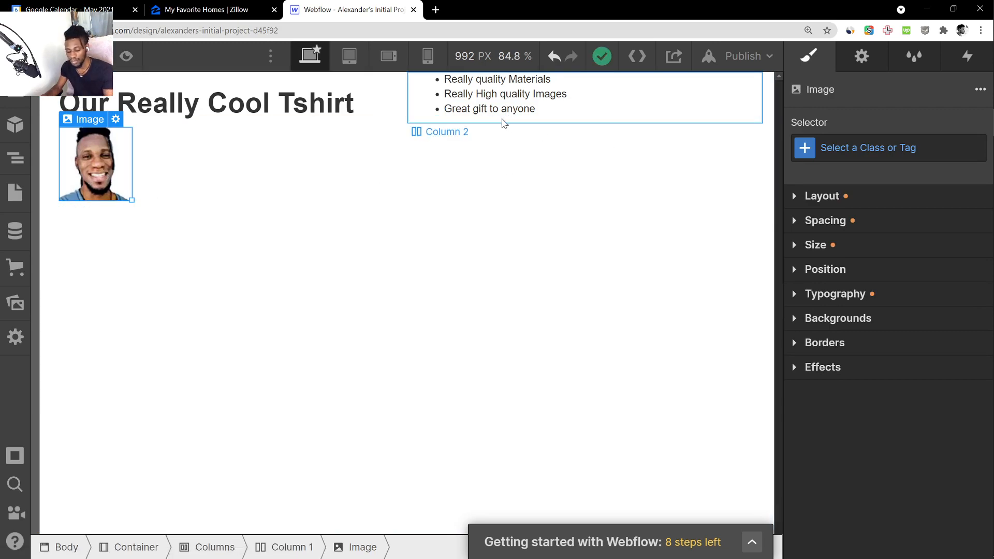
pyautogui.click(361, 113)
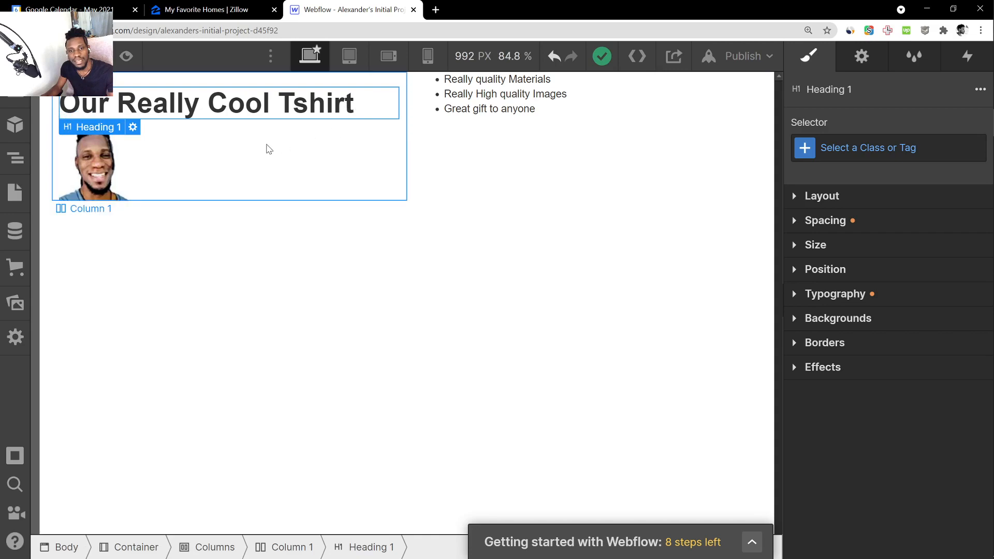
# Check the portrait image's settings and delete that image from beneath the heading in the first column
pyautogui.click(96, 154)
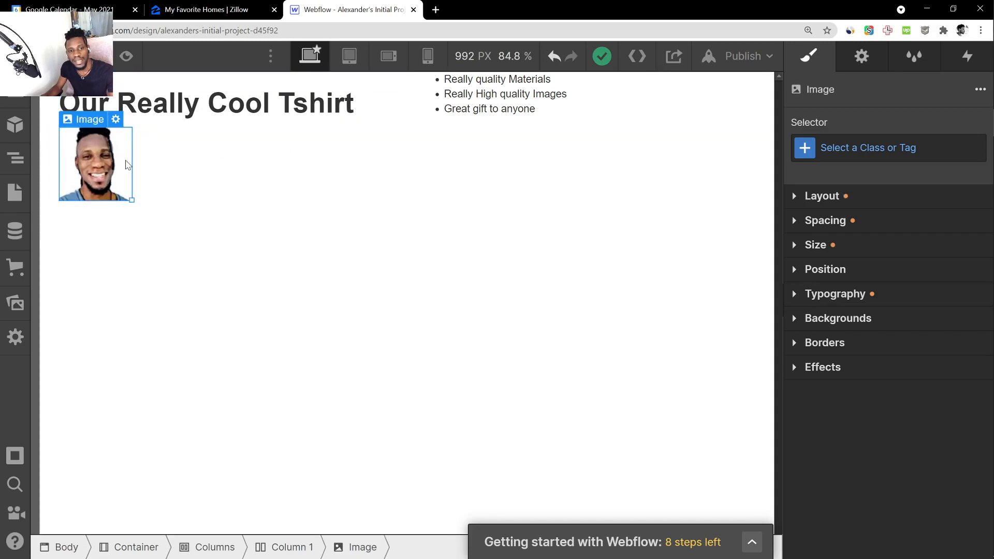
pyautogui.click(116, 120)
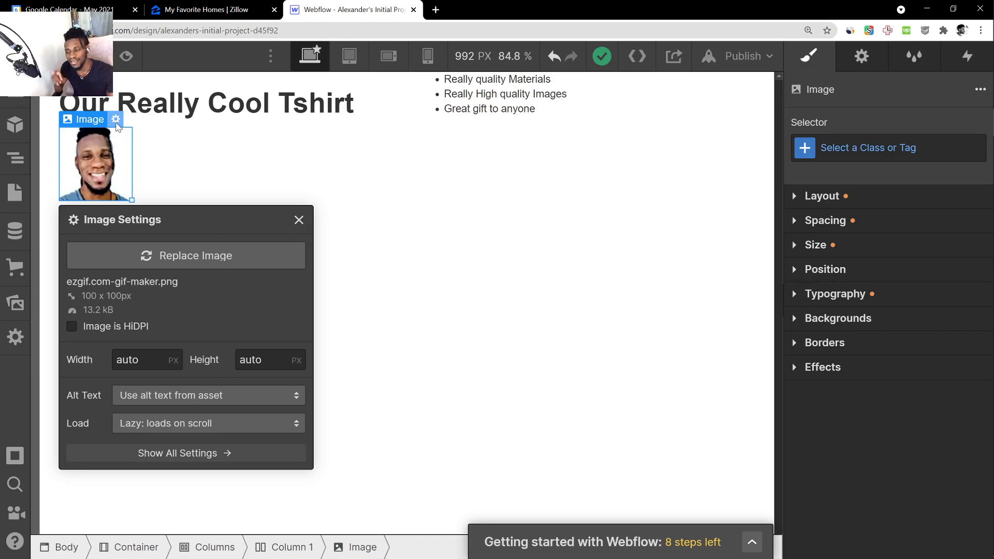
pyautogui.click(507, 220)
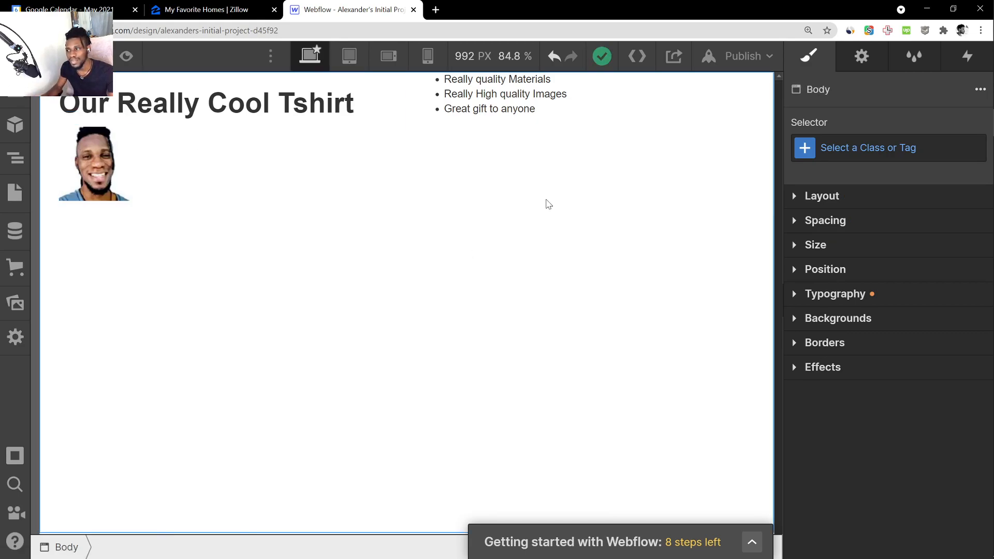
pyautogui.click(980, 91)
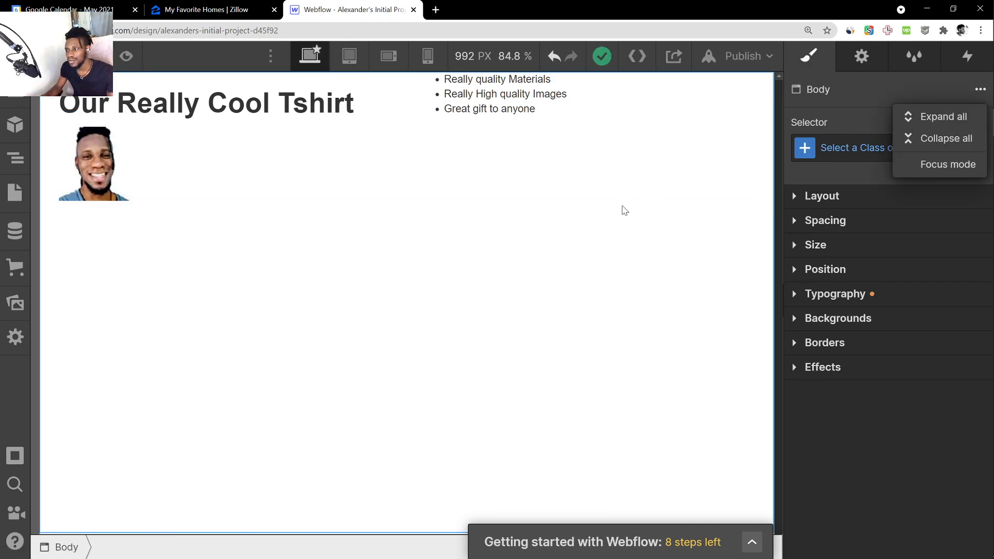
pyautogui.click(94, 167)
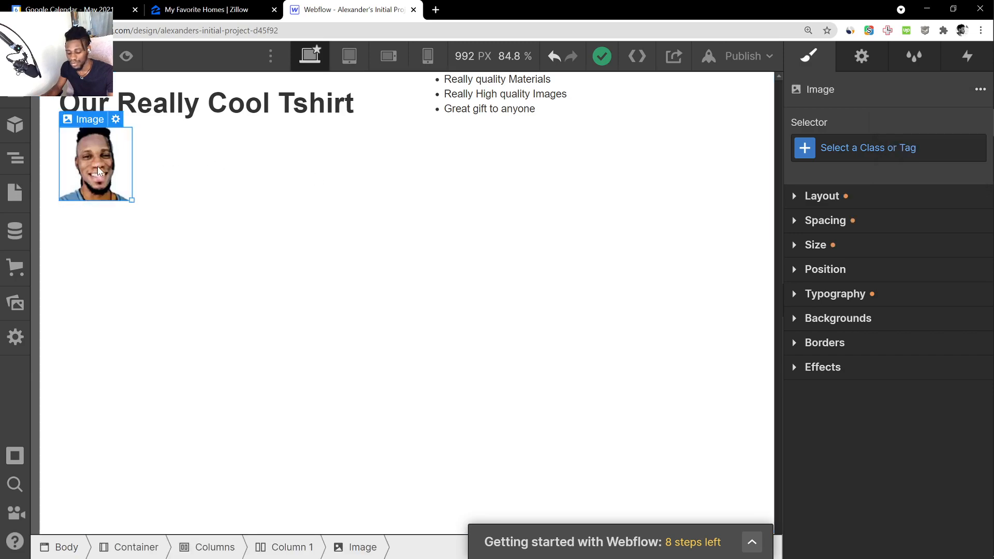
pyautogui.press('Delete')
pyautogui.click(313, 246)
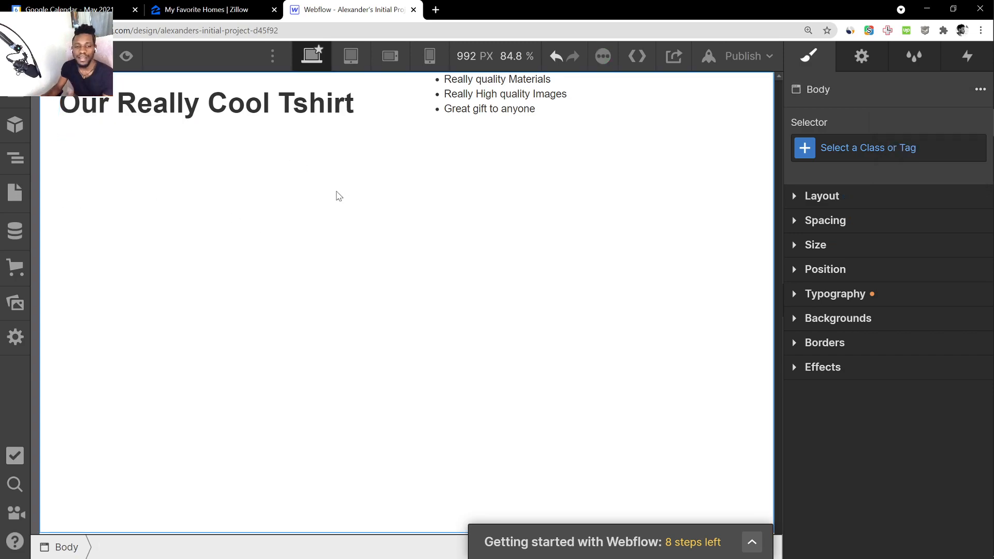
# Add a new Image element below the heading in the first column and use the T-shirt asset unnamed.jpg as its picture
pyautogui.click(322, 126)
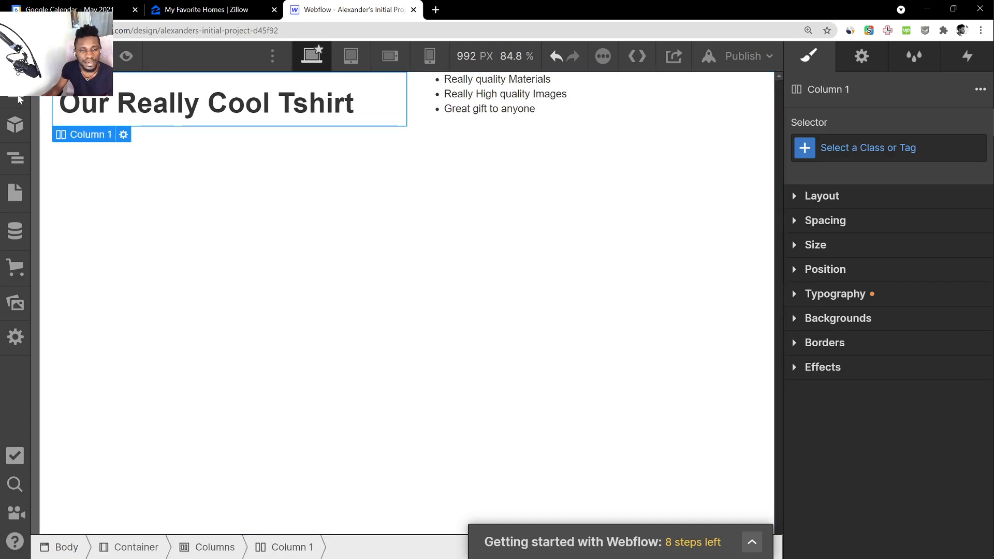
pyautogui.click(18, 94)
pyautogui.scroll(-5, 133, 334)
pyautogui.scroll(-5, 133, 333)
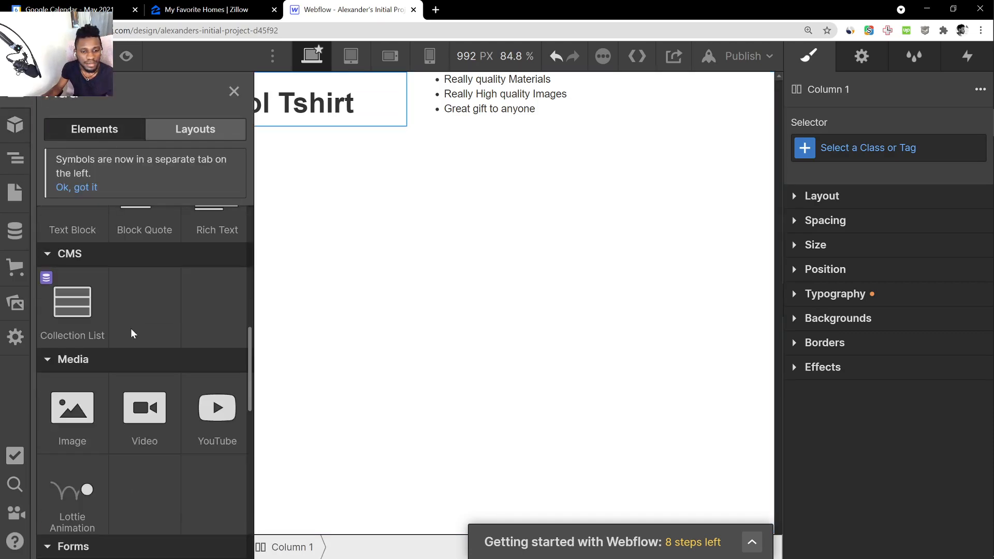
pyautogui.moveTo(63, 428); pyautogui.dragTo(188, 106)
pyautogui.click(199, 286)
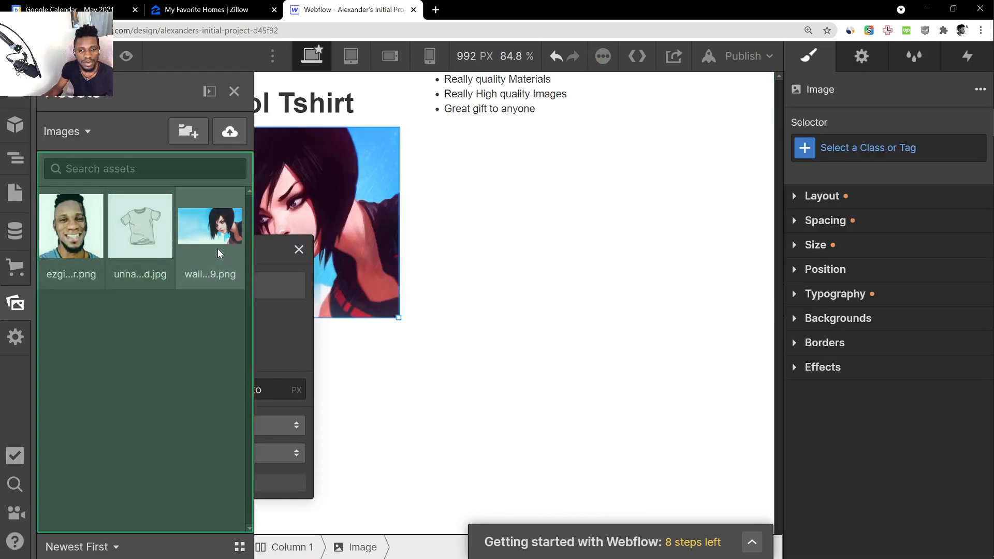
pyautogui.click(138, 226)
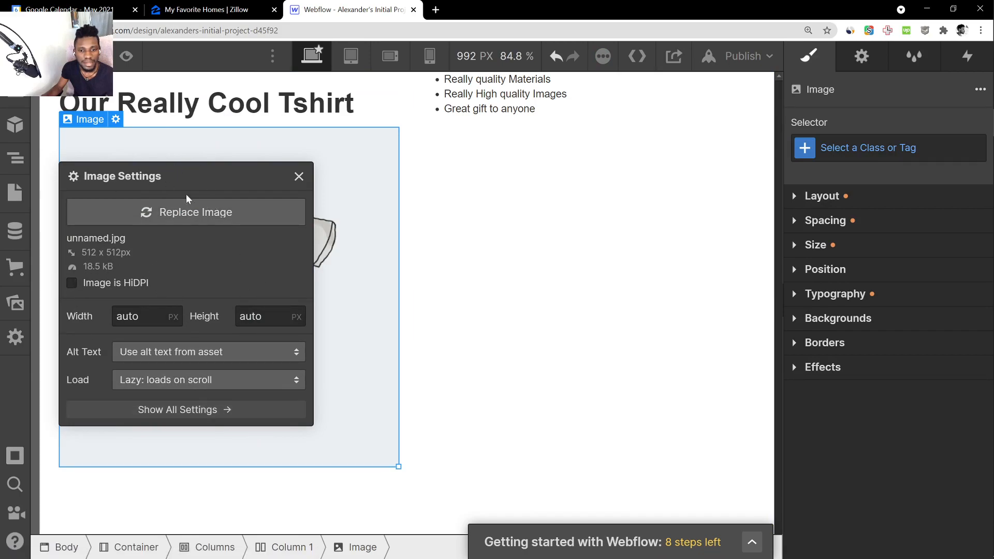
pyautogui.click(209, 213)
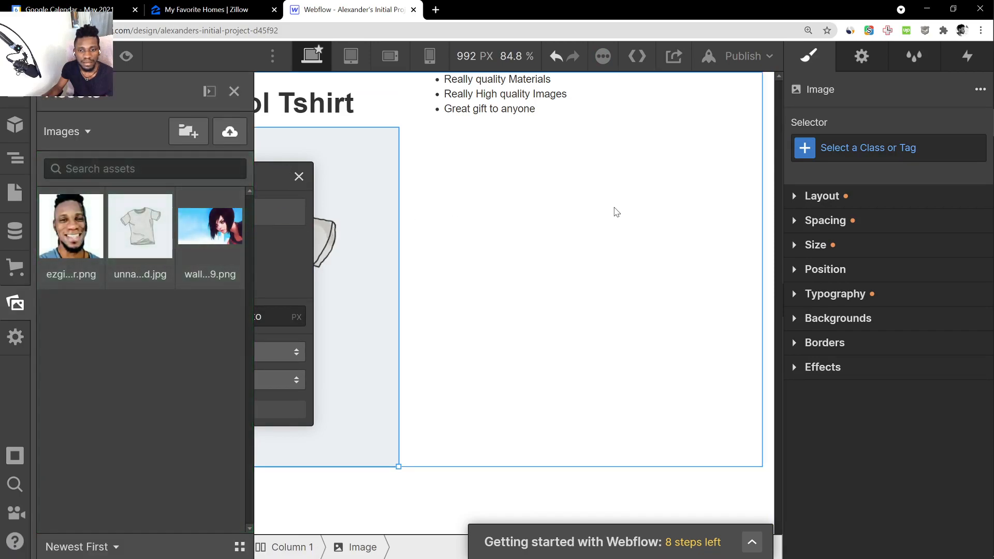
pyautogui.click(614, 211)
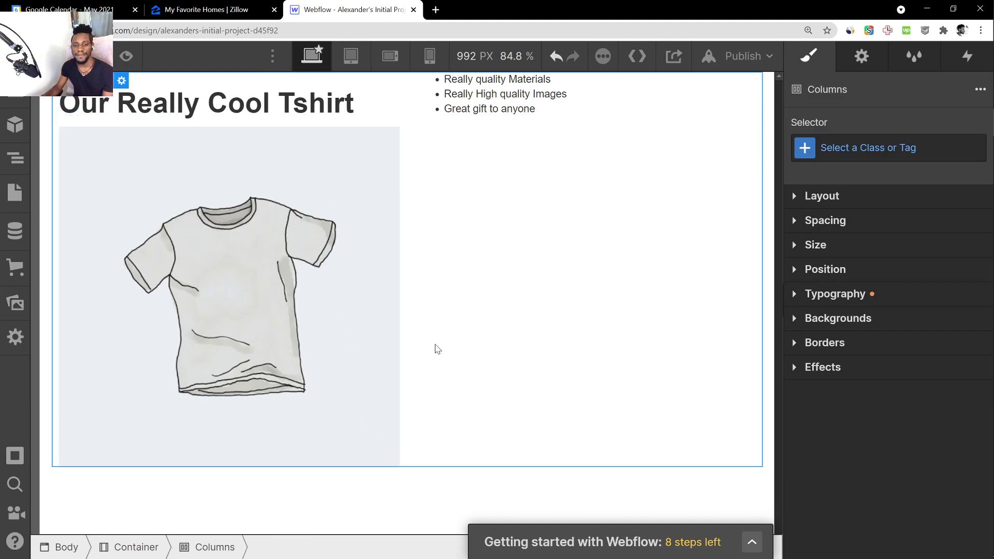
# Look through the available elements, the project's page list and the page's element hierarchy
pyautogui.click(255, 196)
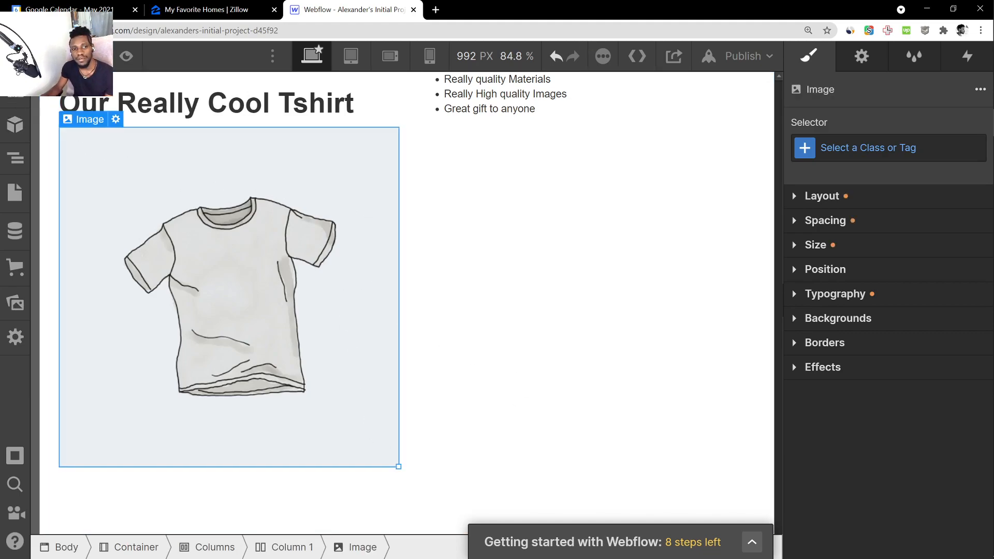
pyautogui.click(14, 93)
pyautogui.scroll(-13, 91, 339)
pyautogui.scroll(13, 117, 342)
pyautogui.scroll(-8, 117, 341)
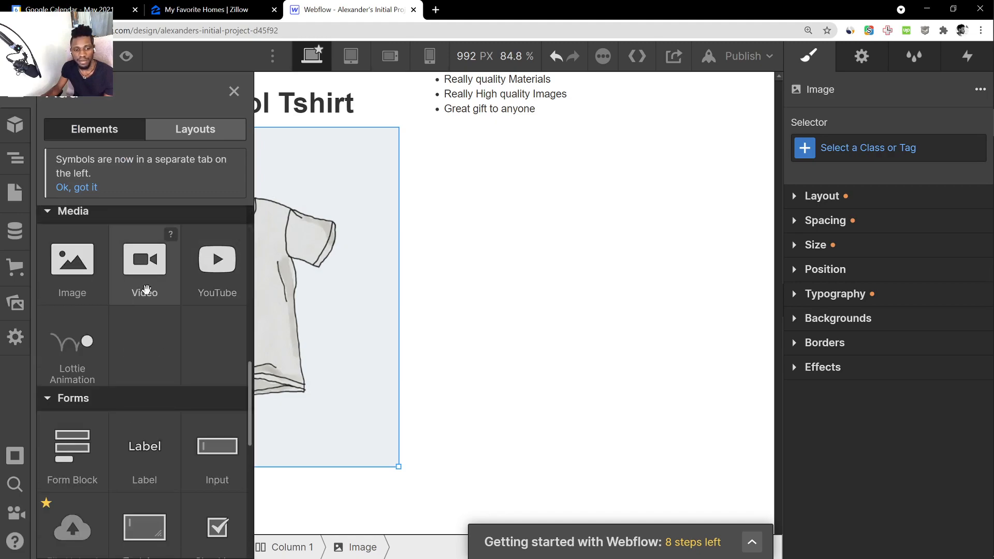
pyautogui.scroll(2, 104, 311)
pyautogui.scroll(10, 119, 352)
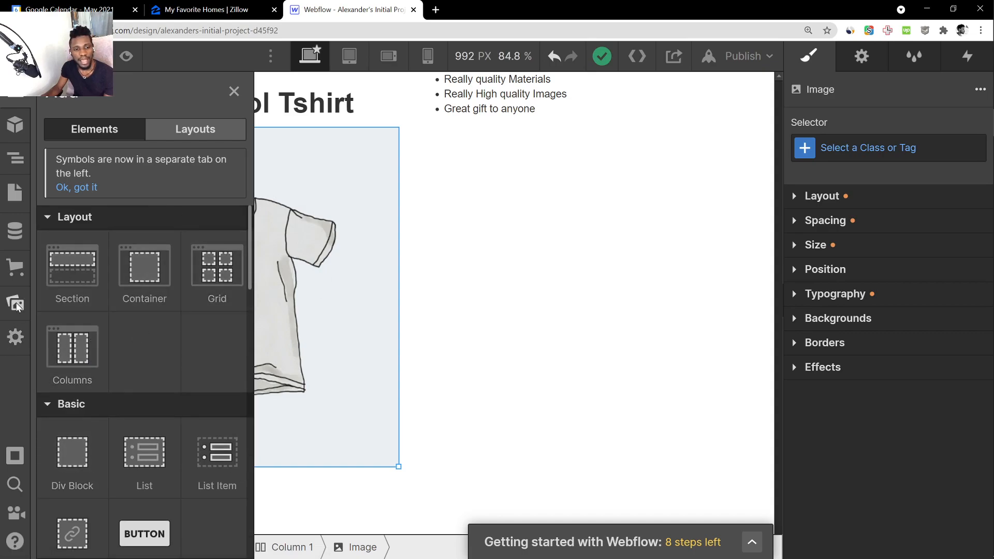
pyautogui.click(16, 187)
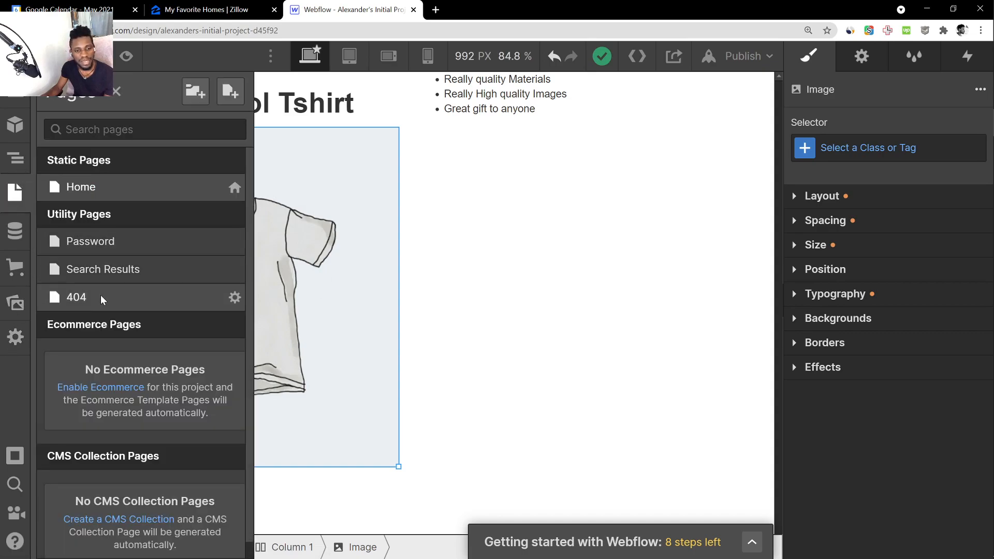
pyautogui.scroll(-1, 92, 309)
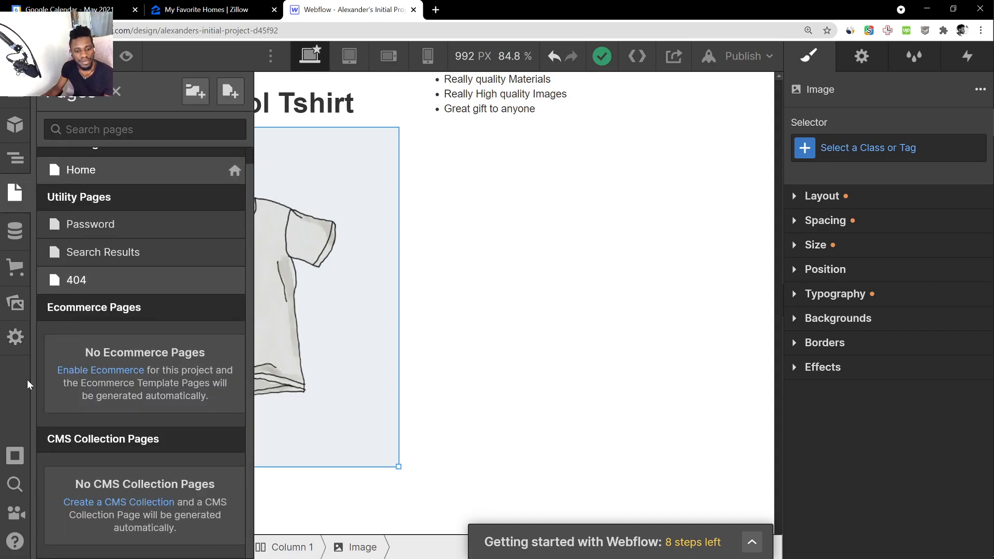
pyautogui.click(17, 159)
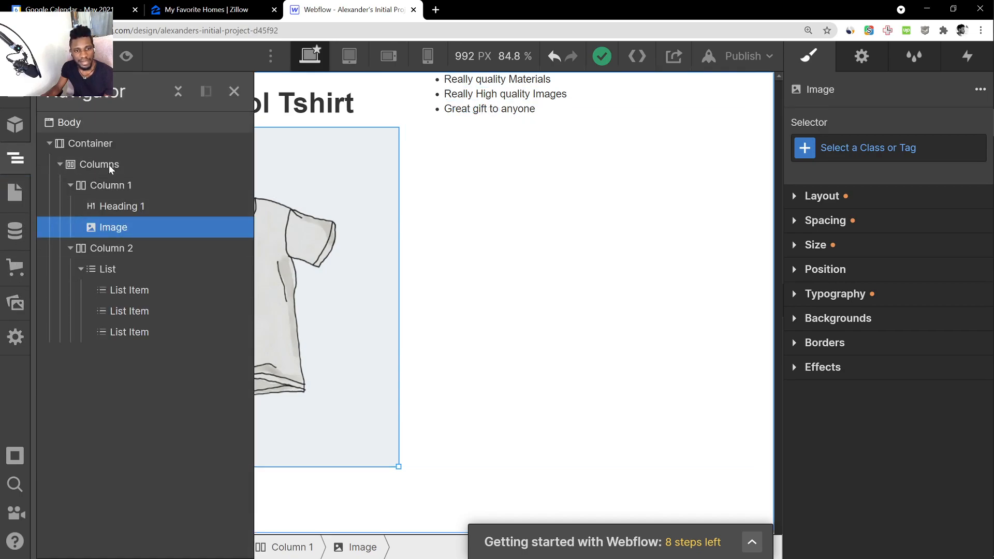
pyautogui.click(505, 474)
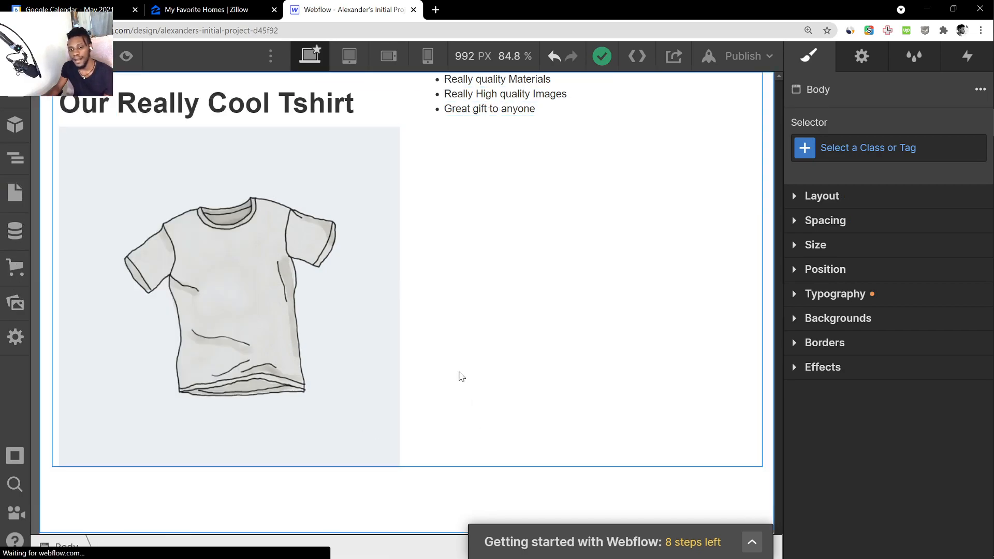
pyautogui.click(145, 250)
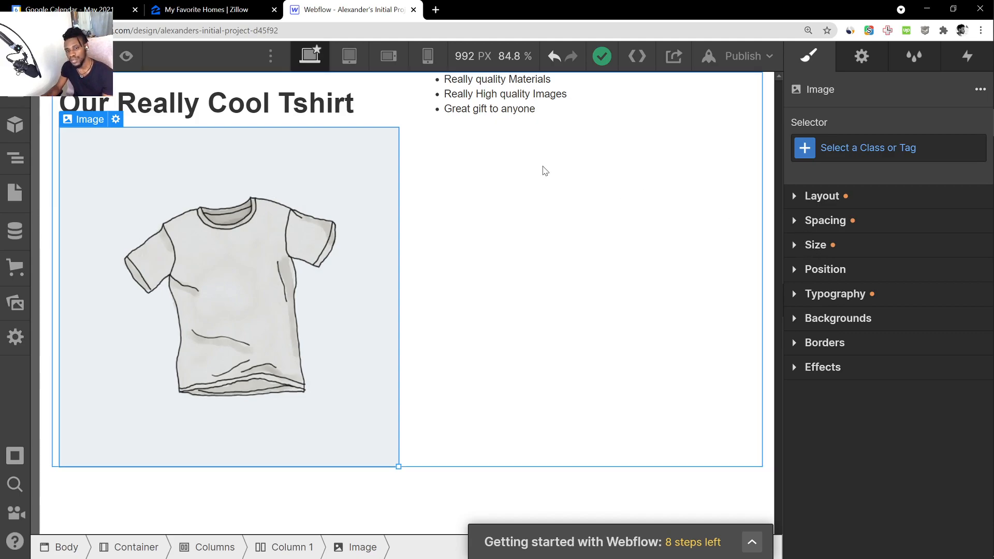
pyautogui.click(258, 115)
pyautogui.click(298, 193)
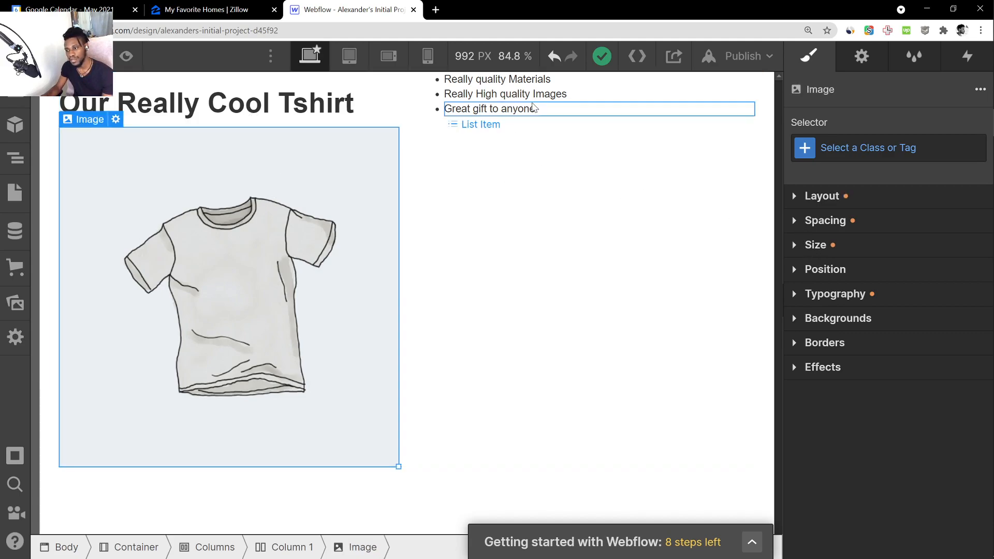
pyautogui.click(497, 109)
pyautogui.click(519, 85)
pyautogui.click(373, 177)
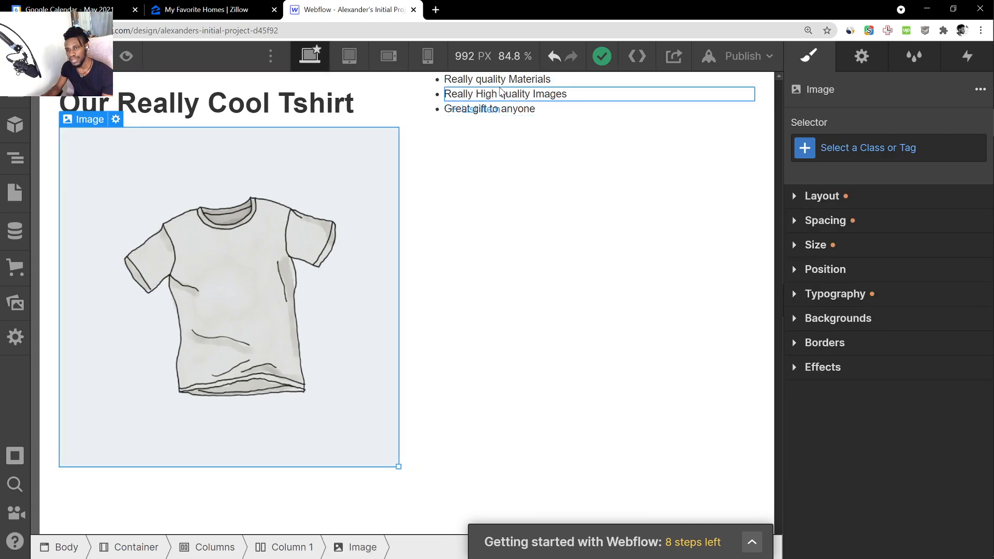
# Try the numbered style on the "Really High quality Images" list item and undo the change
pyautogui.click(456, 96)
pyautogui.click(922, 228)
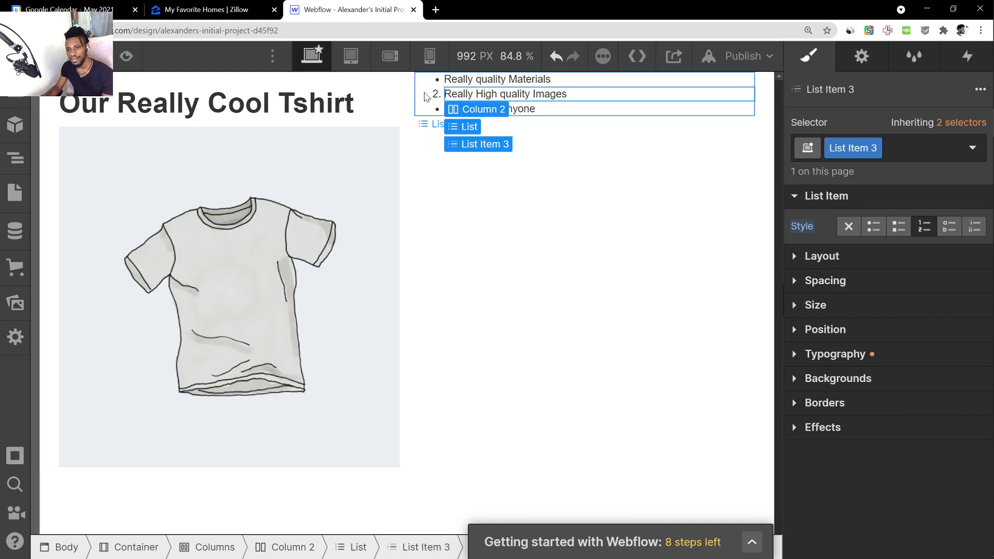
pyautogui.click(466, 126)
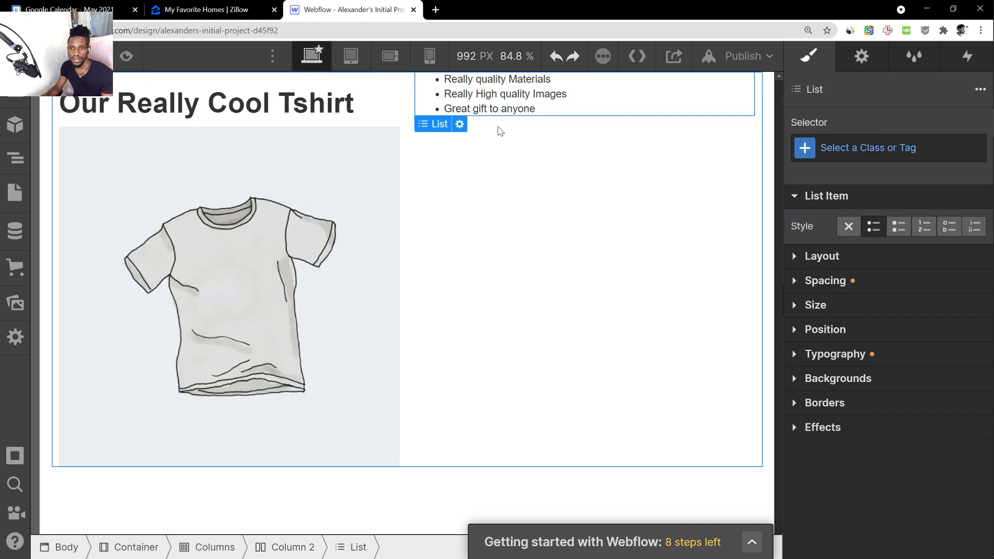
pyautogui.click(556, 57)
pyautogui.click(573, 58)
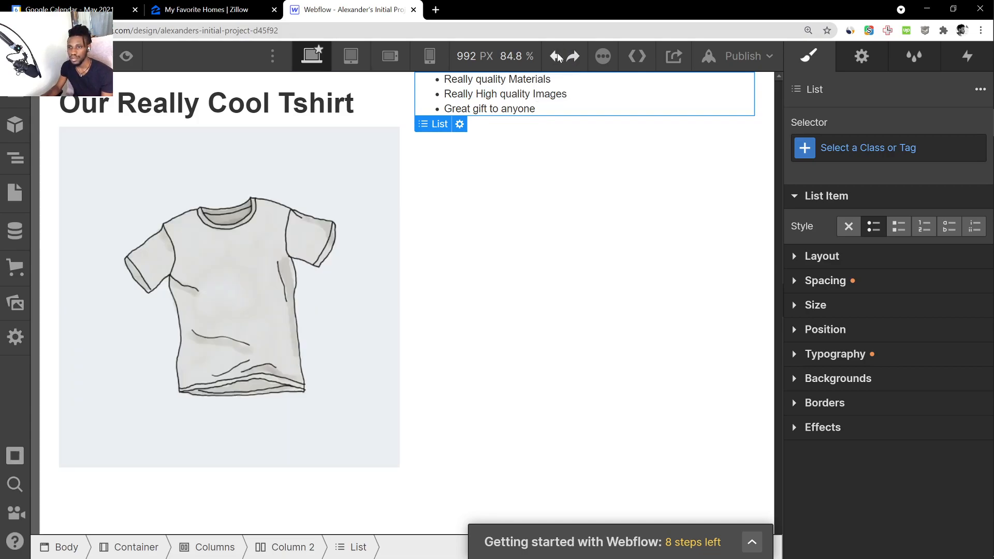
# Try the numbered, lettered and Roman numeral styles on the whole feature list and return it to bullets
pyautogui.click(579, 198)
pyautogui.click(577, 80)
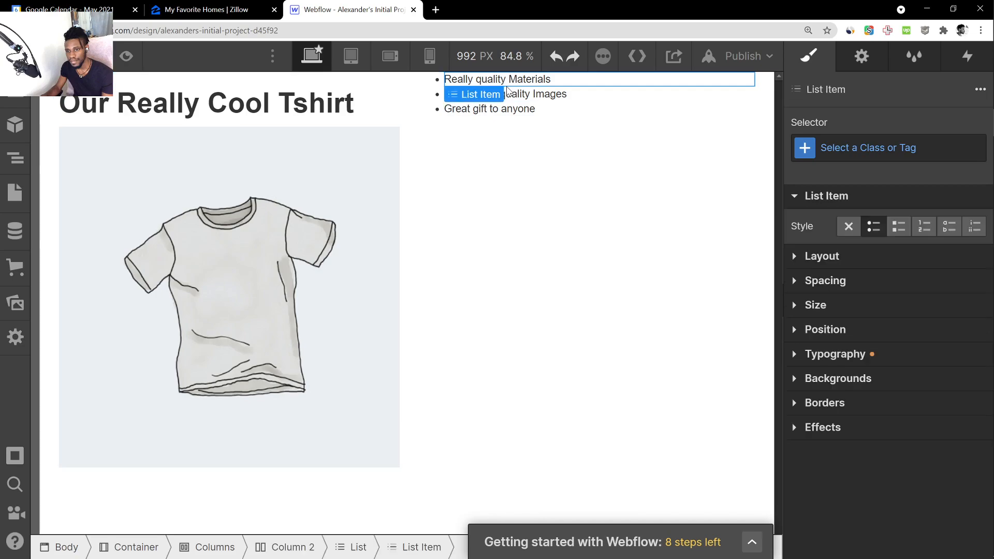
pyautogui.click(574, 109)
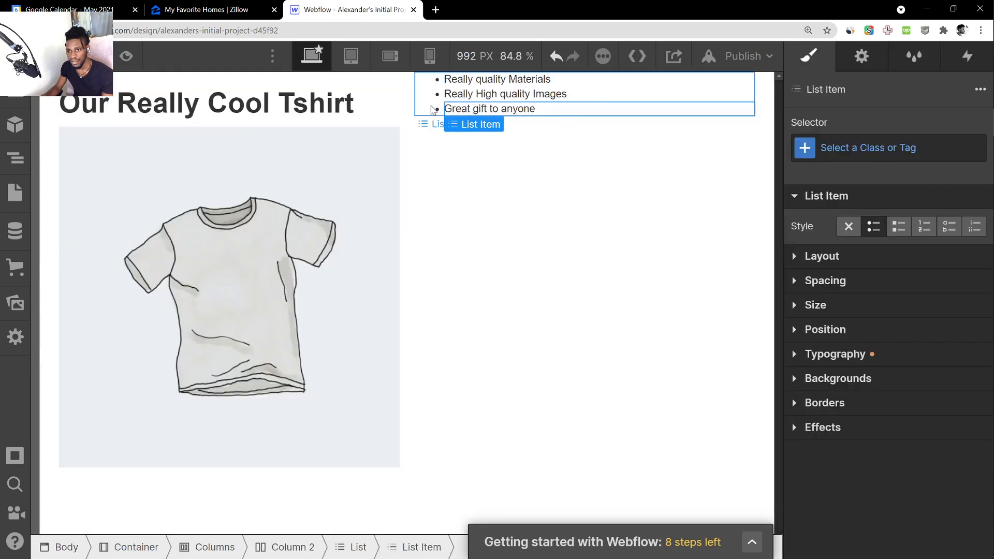
pyautogui.click(439, 108)
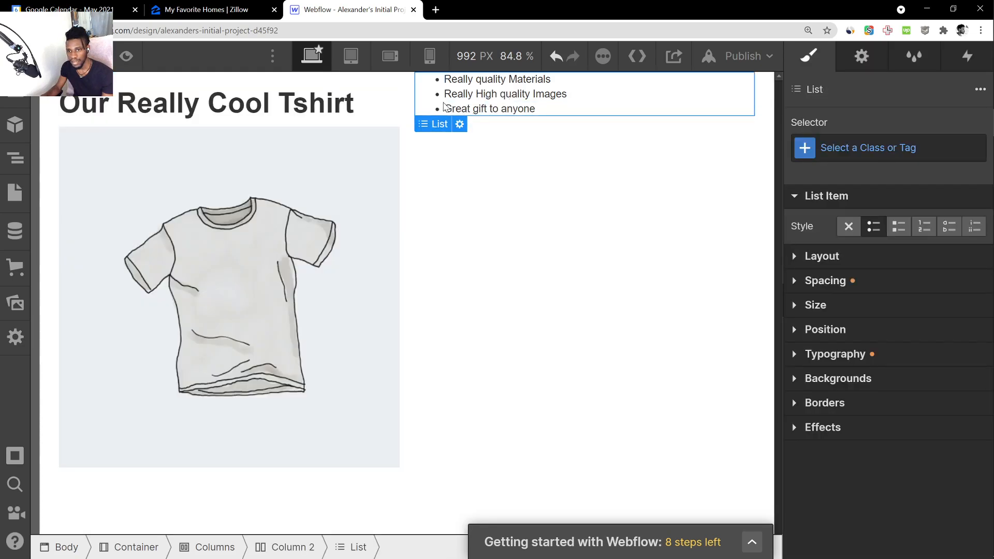
pyautogui.click(925, 227)
pyautogui.click(950, 226)
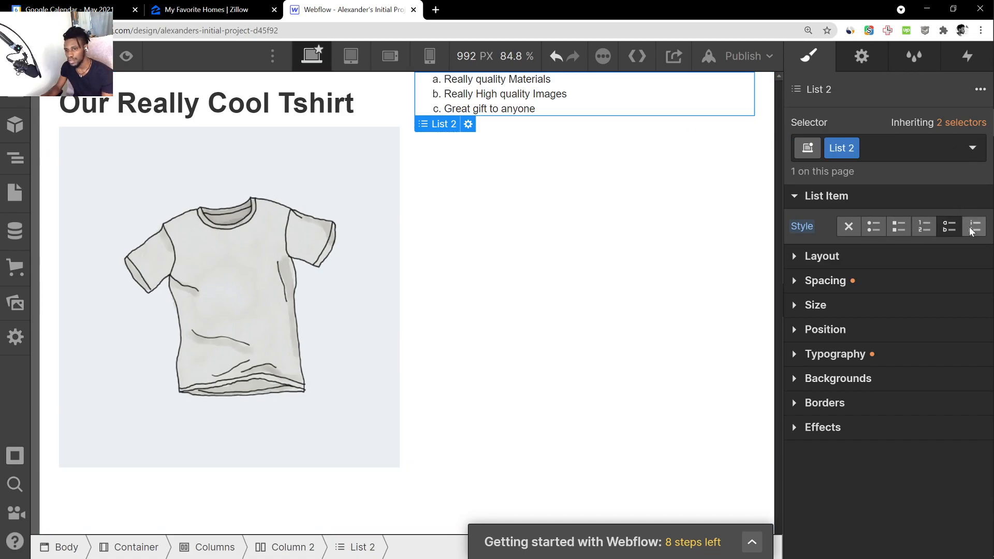
pyautogui.click(972, 228)
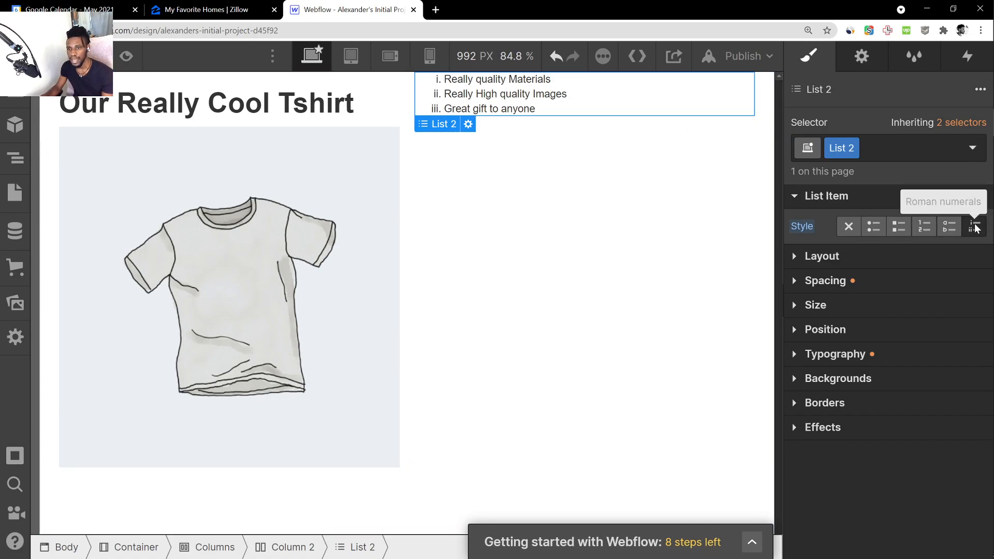
pyautogui.click(875, 230)
pyautogui.click(610, 223)
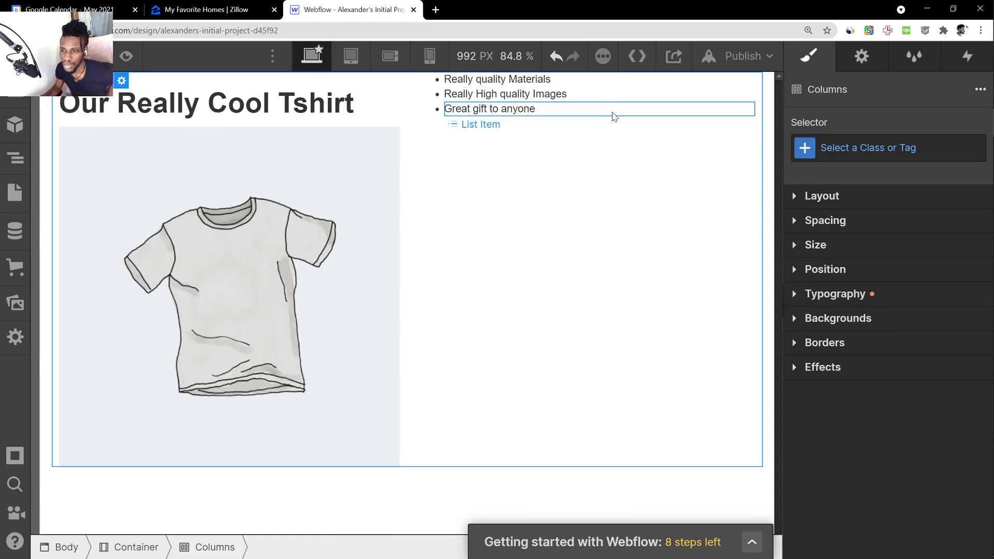
# Move the feature list down beside the T-shirt picture by setting the second column's top margin to 222
pyautogui.click(535, 120)
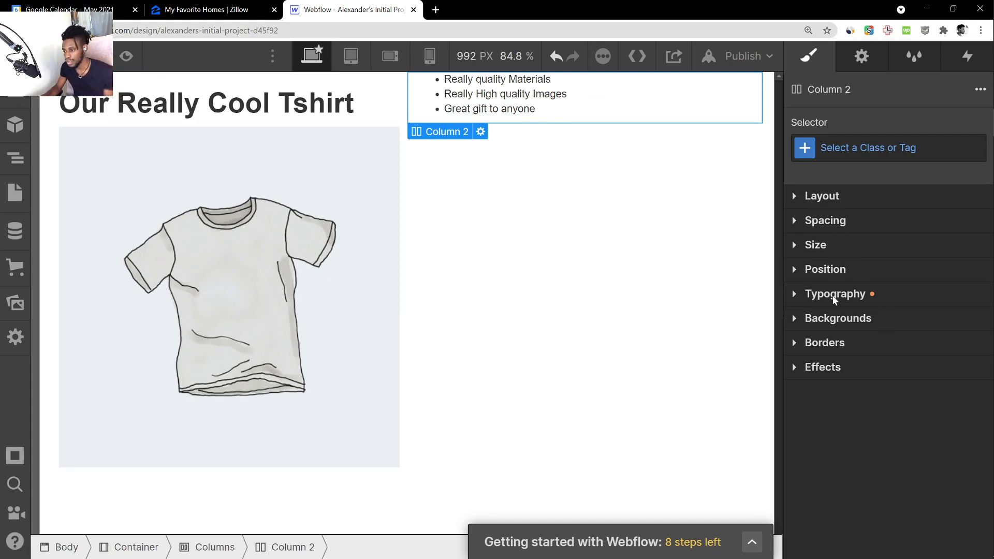
pyautogui.click(794, 198)
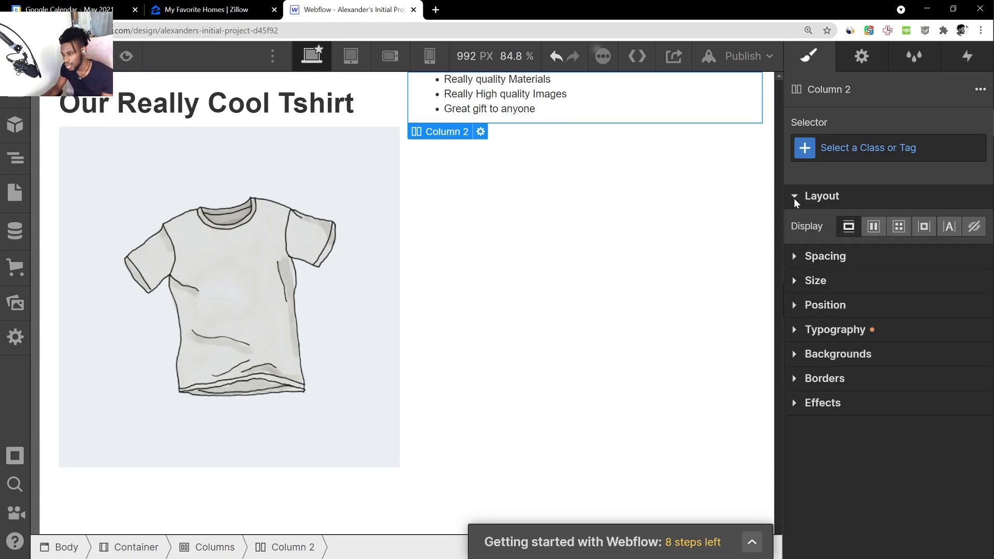
pyautogui.click(794, 198)
pyautogui.click(797, 219)
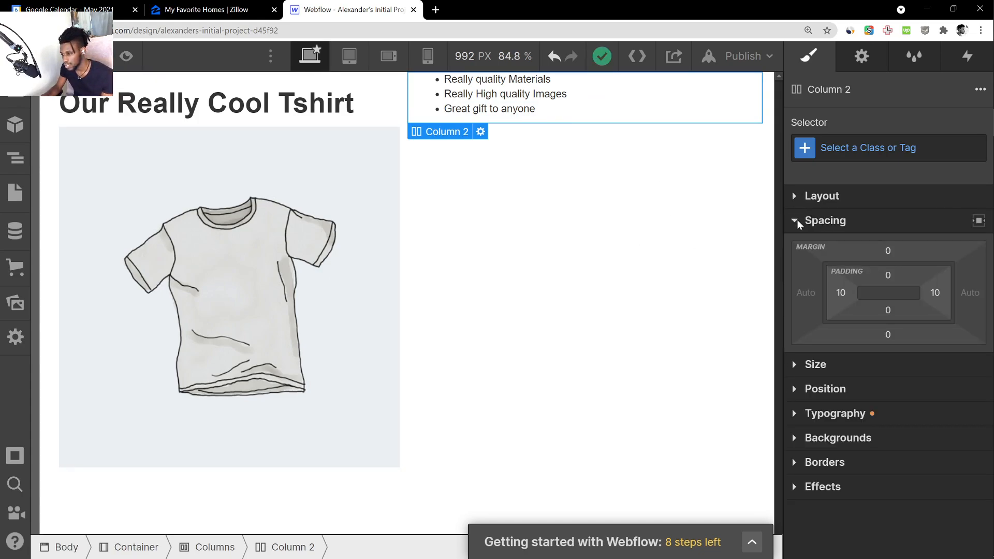
pyautogui.moveTo(904, 253); pyautogui.dragTo(884, 63)
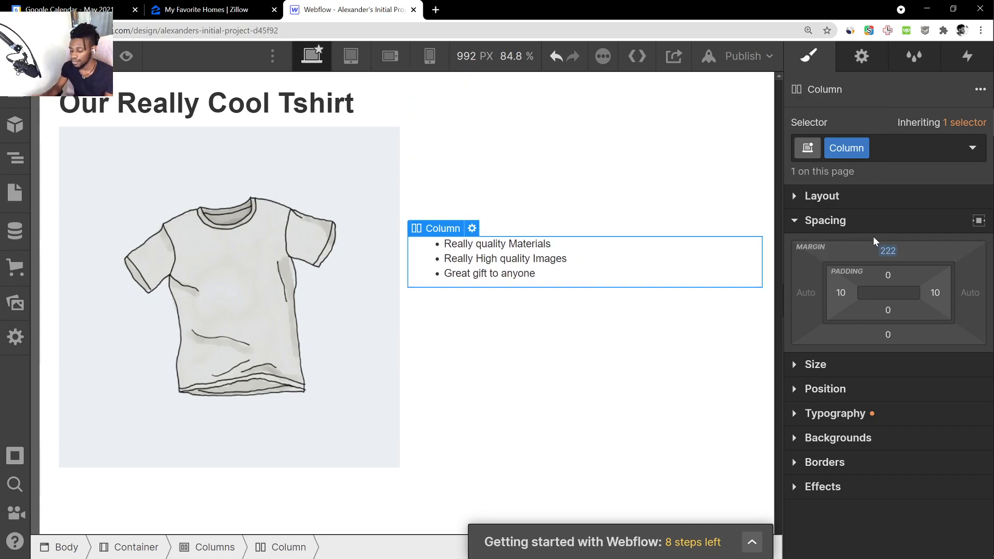
# Look through the Columns element's size settings and preview the page before returning to editing
pyautogui.click(651, 332)
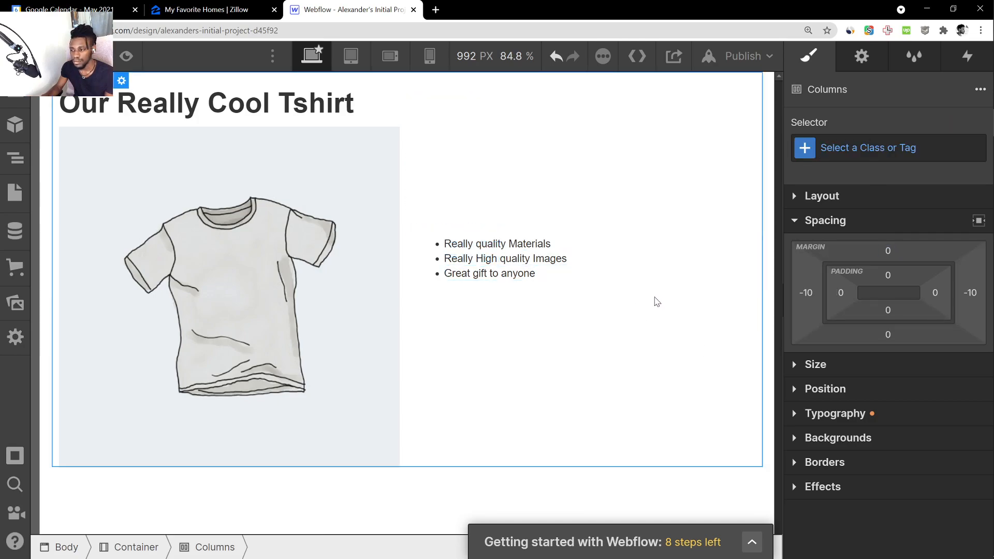
pyautogui.click(807, 364)
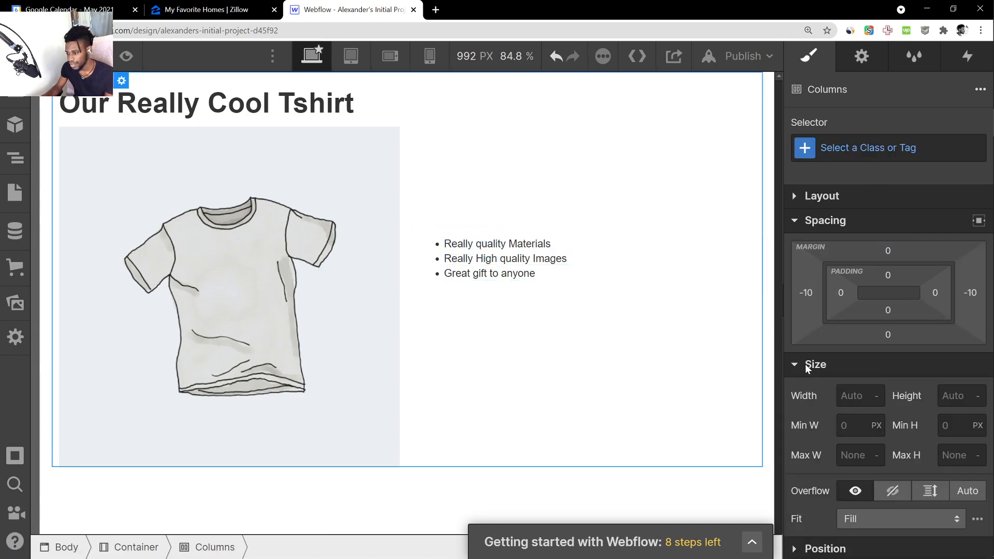
pyautogui.scroll(-3, 831, 389)
pyautogui.scroll(3, 808, 466)
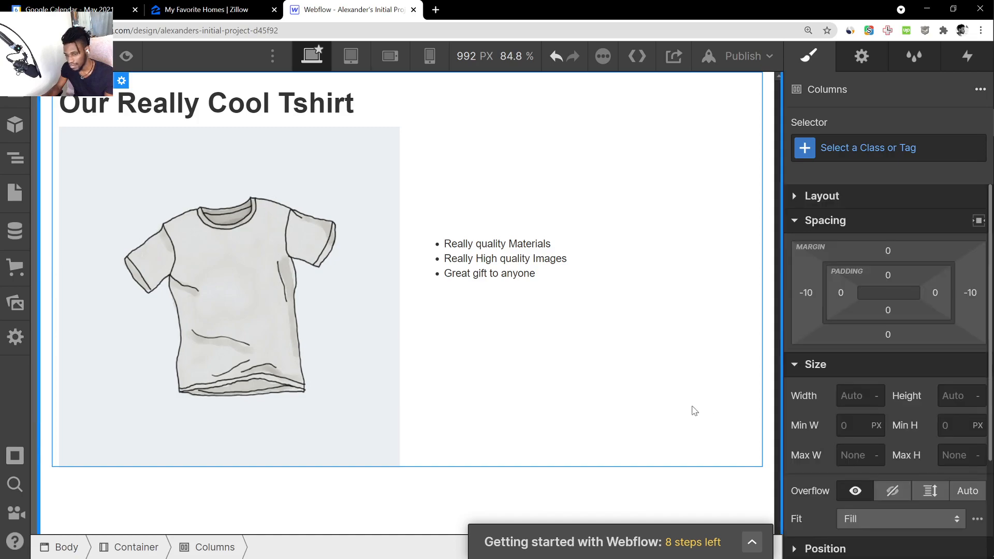
pyautogui.click(628, 484)
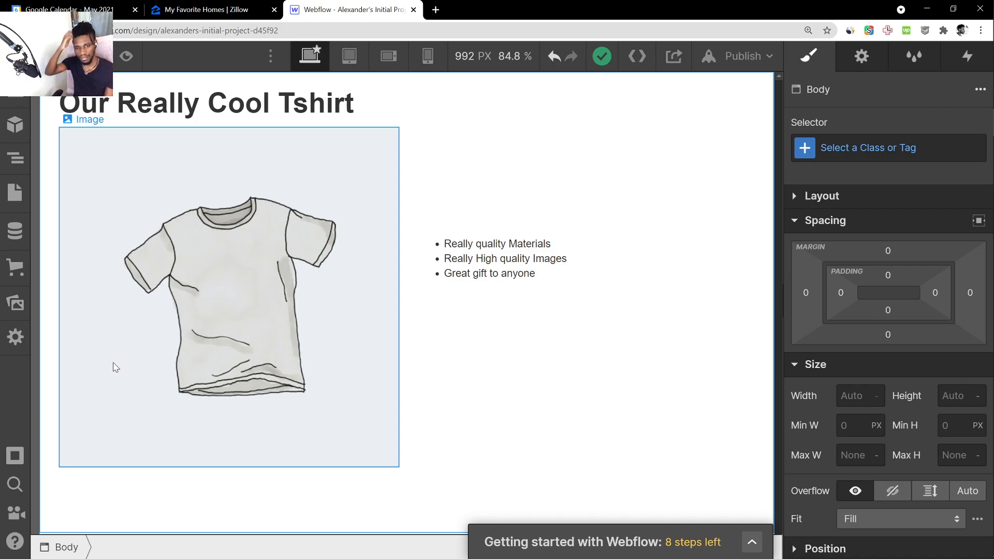
pyautogui.click(129, 52)
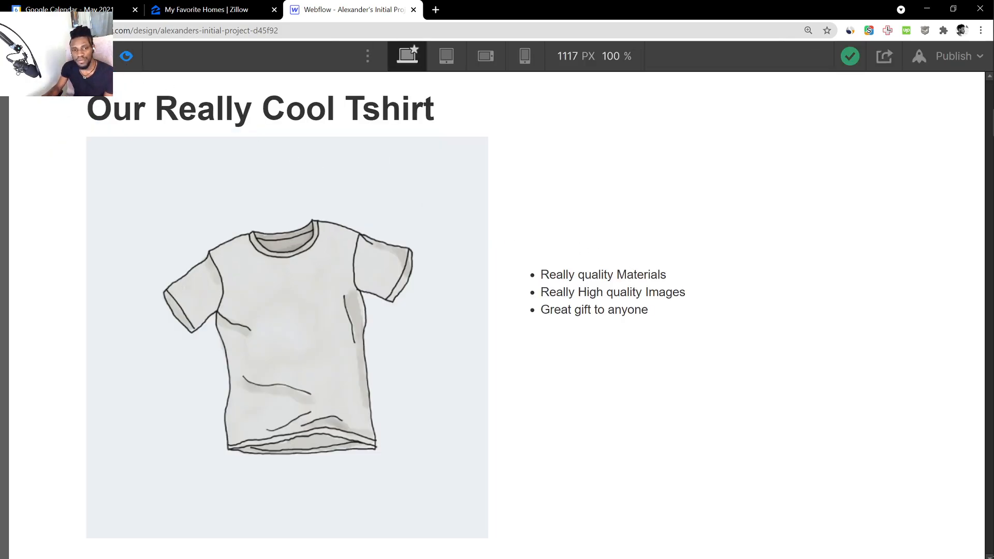
pyautogui.click(124, 66)
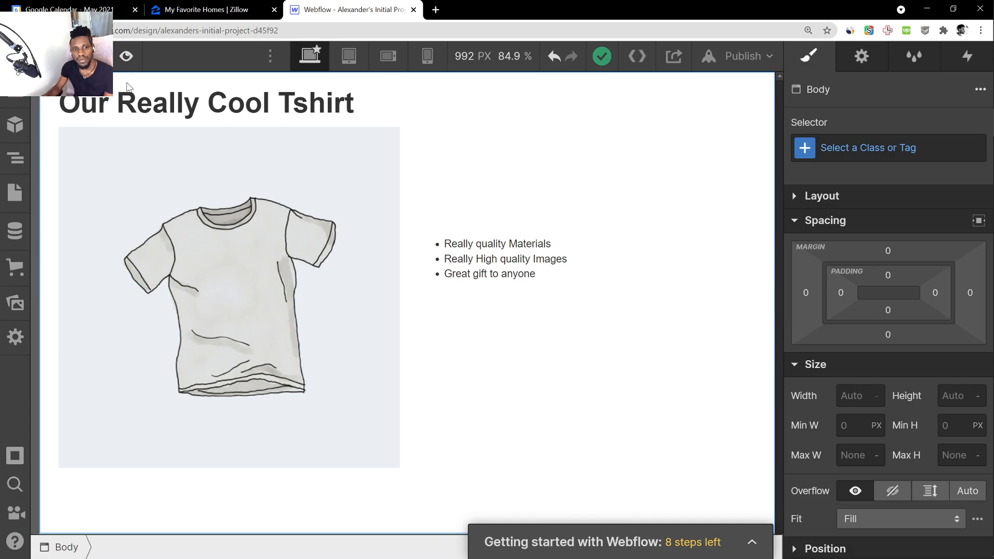
# Add a Button element below the T-shirt picture and link it to google.com
pyautogui.click(15, 91)
pyautogui.scroll(-7, 182, 309)
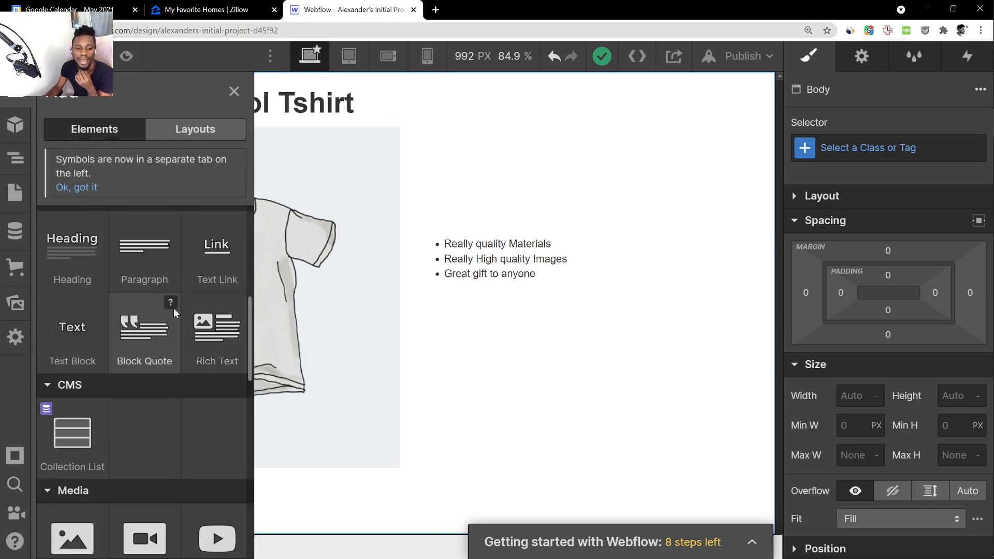
pyautogui.scroll(5, 166, 332)
pyautogui.moveTo(142, 417); pyautogui.dragTo(506, 351)
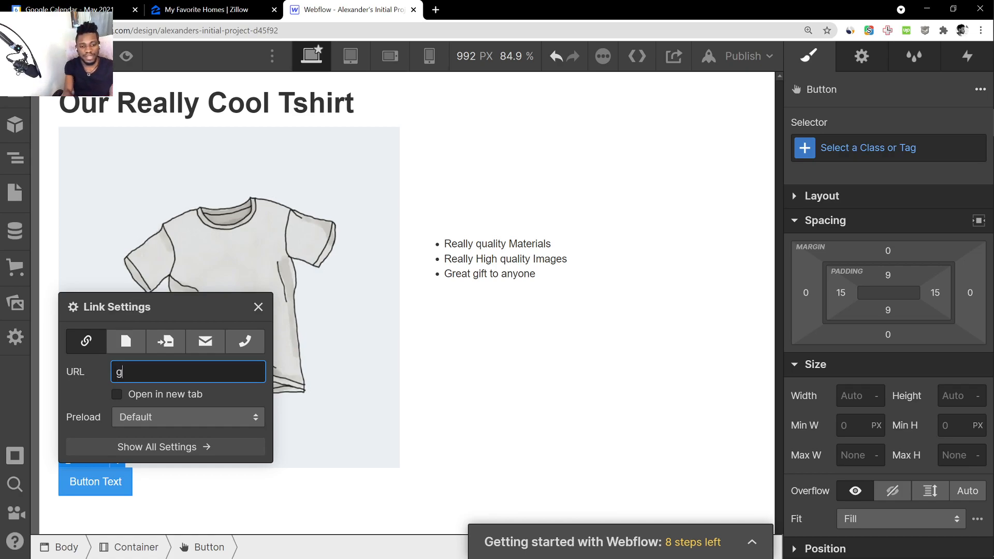
pyautogui.write('oogle.com')
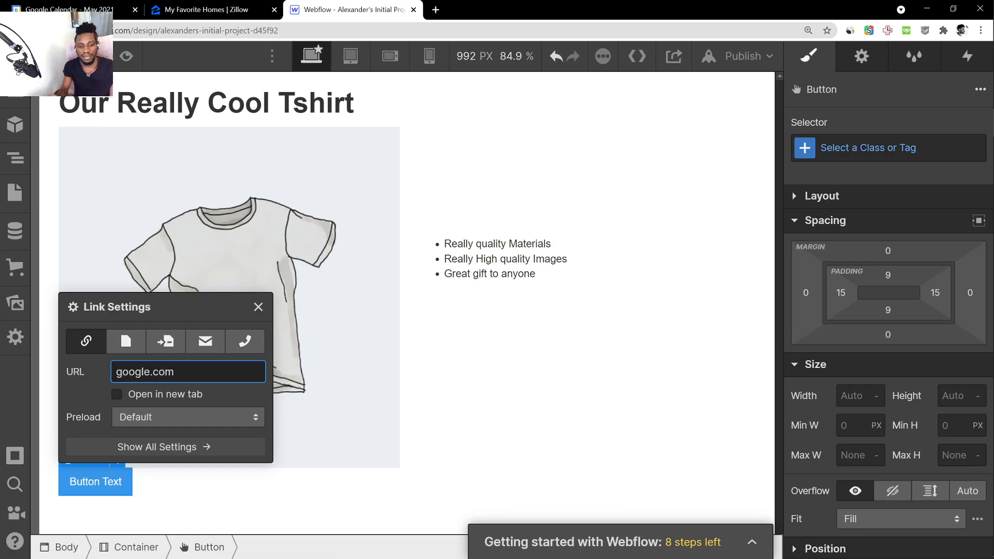
pyautogui.click(286, 477)
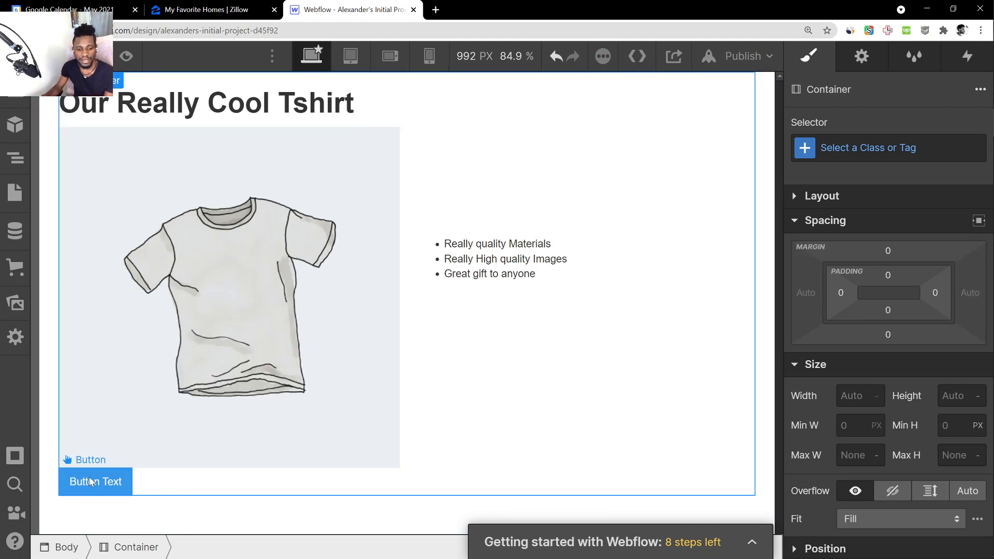
# Move the button from below the T-shirt picture into the second column with the feature list
pyautogui.click(131, 487)
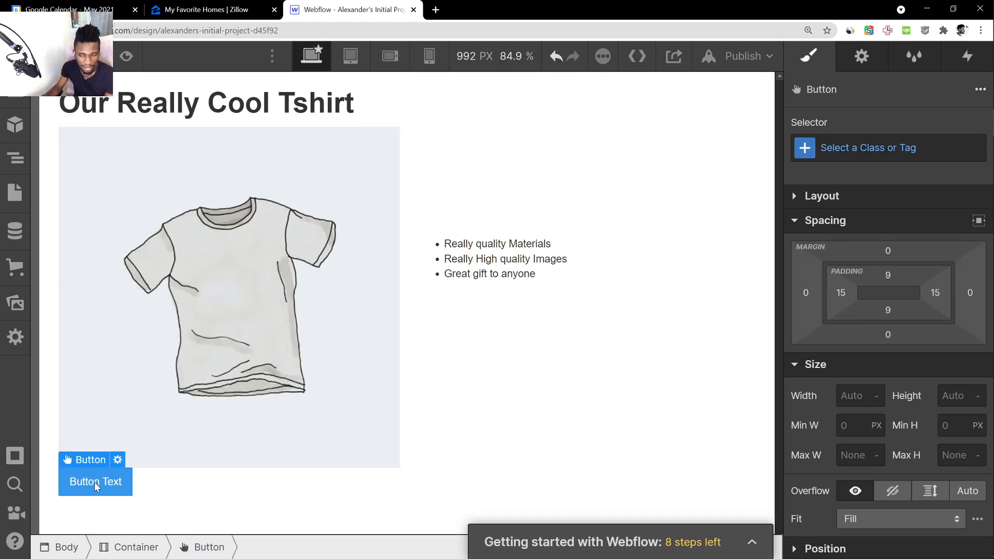
pyautogui.moveTo(93, 489); pyautogui.dragTo(537, 306)
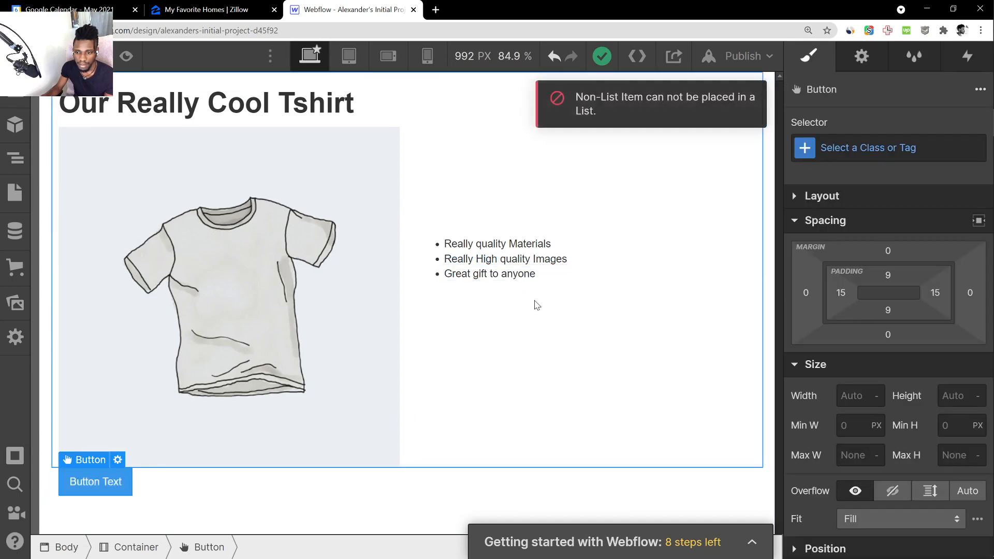
pyautogui.moveTo(96, 484); pyautogui.dragTo(516, 338)
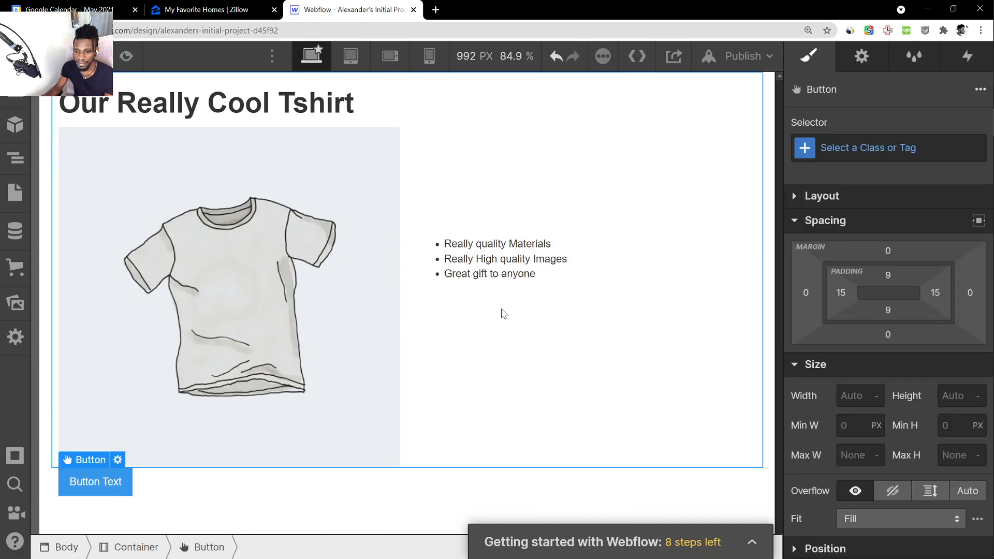
pyautogui.moveTo(92, 491); pyautogui.dragTo(186, 470)
pyautogui.moveTo(98, 481); pyautogui.dragTo(417, 337)
pyautogui.moveTo(100, 480); pyautogui.dragTo(483, 282)
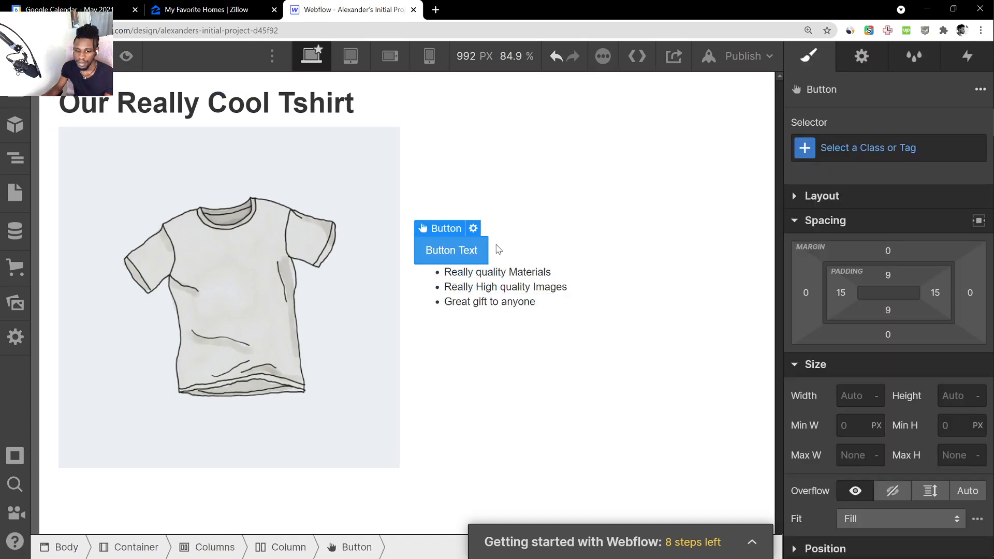
# Place the button directly below the feature list in the second column
pyautogui.click(628, 266)
pyautogui.click(454, 256)
pyautogui.moveTo(454, 256); pyautogui.dragTo(475, 316)
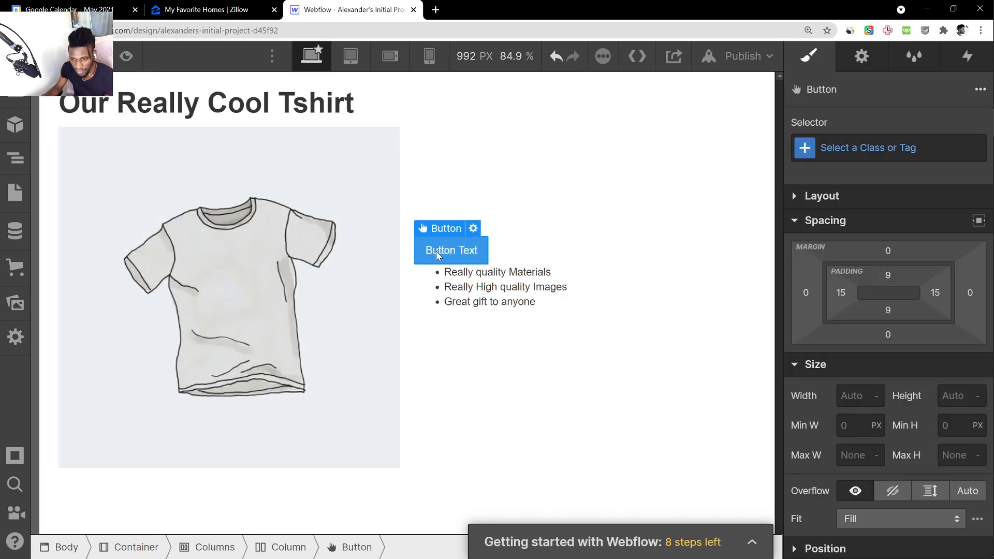
pyautogui.moveTo(436, 251); pyautogui.dragTo(479, 311)
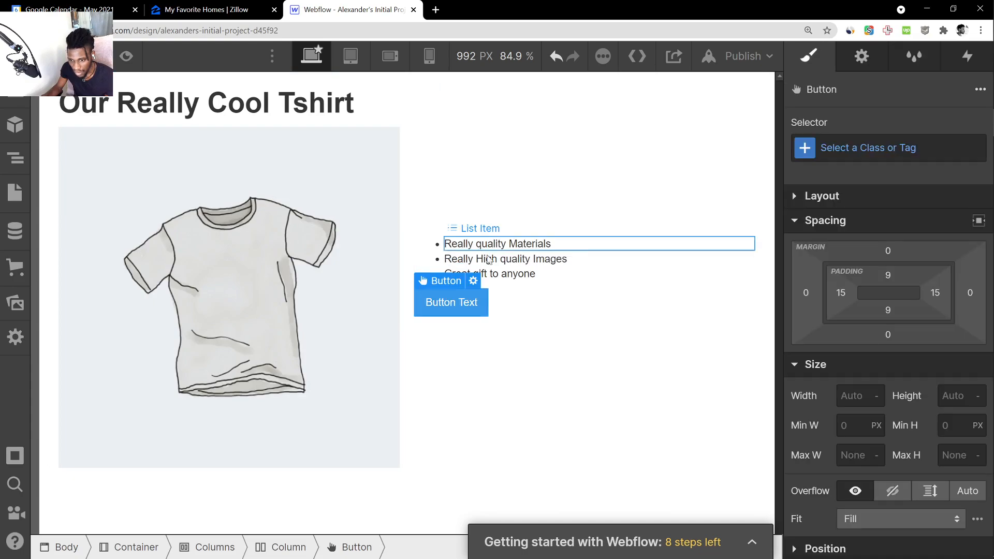
pyautogui.click(511, 313)
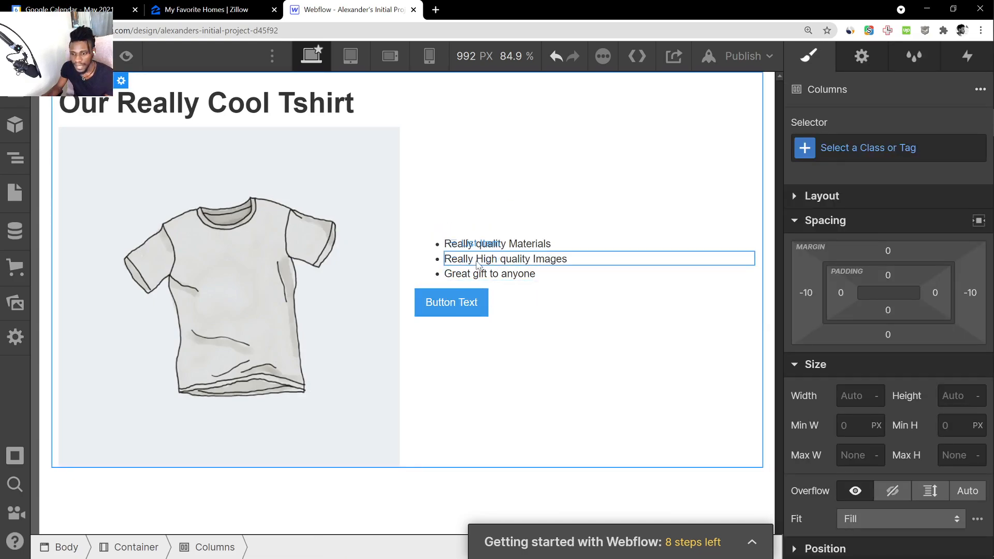
# Move the "Really High quality Images" item to the end of the feature list
pyautogui.click(503, 306)
pyautogui.click(464, 303)
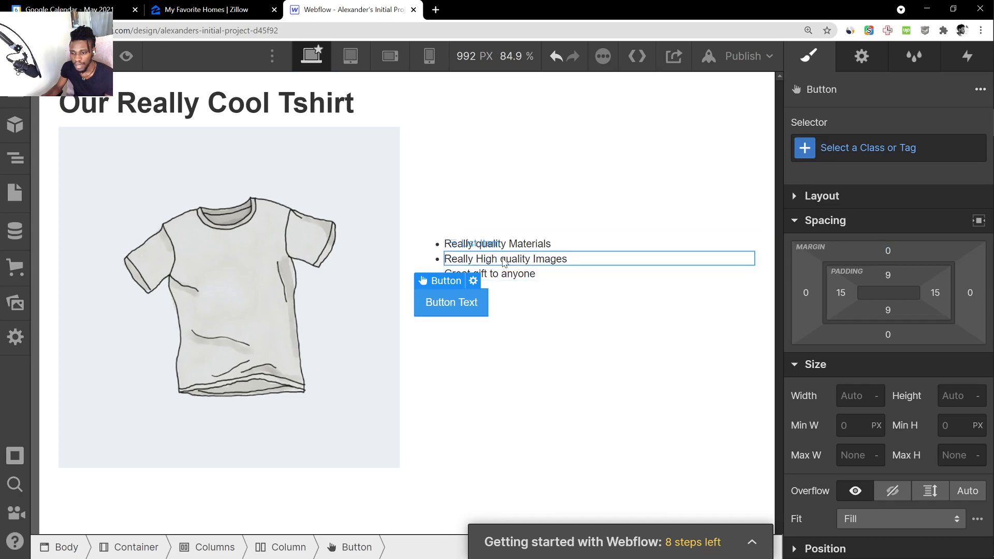
pyautogui.moveTo(508, 261); pyautogui.dragTo(505, 286)
pyautogui.click(504, 307)
# Offset the button from the feature list with a left margin of 72 and a top margin of 60
pyautogui.click(463, 305)
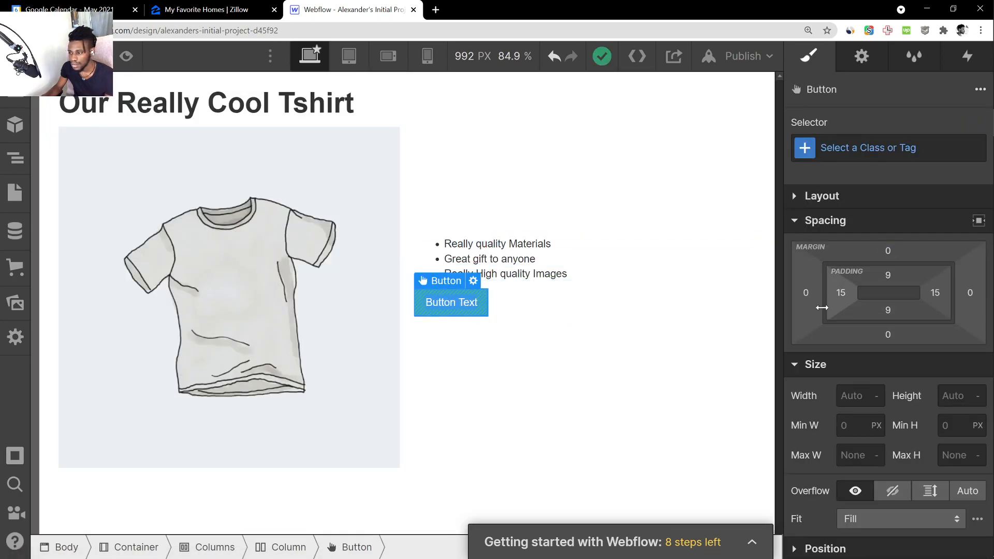
pyautogui.moveTo(811, 296); pyautogui.dragTo(747, 298)
pyautogui.moveTo(900, 253); pyautogui.dragTo(901, 200)
pyautogui.click(668, 492)
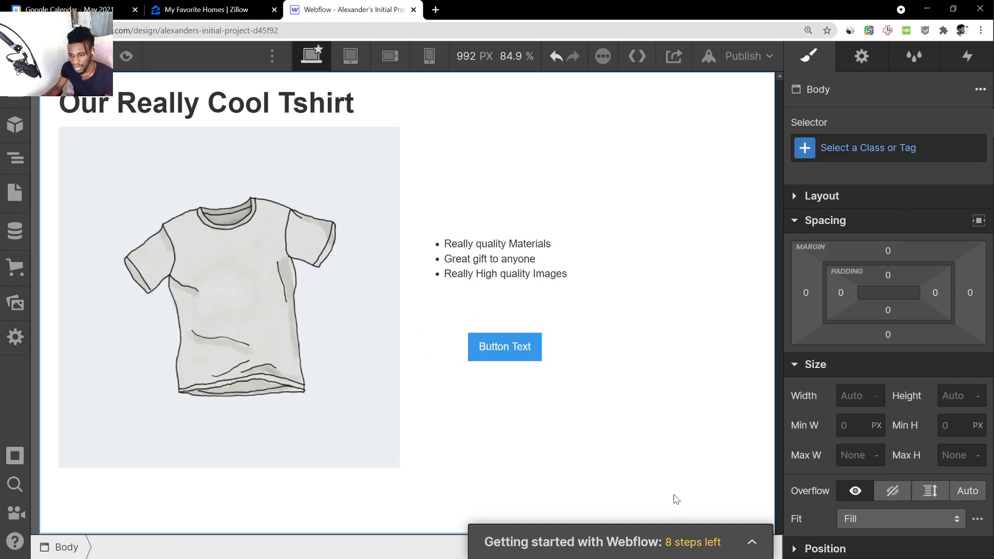
# Change the button's label to "BUY NOW"
pyautogui.click(502, 329)
pyautogui.click(507, 346)
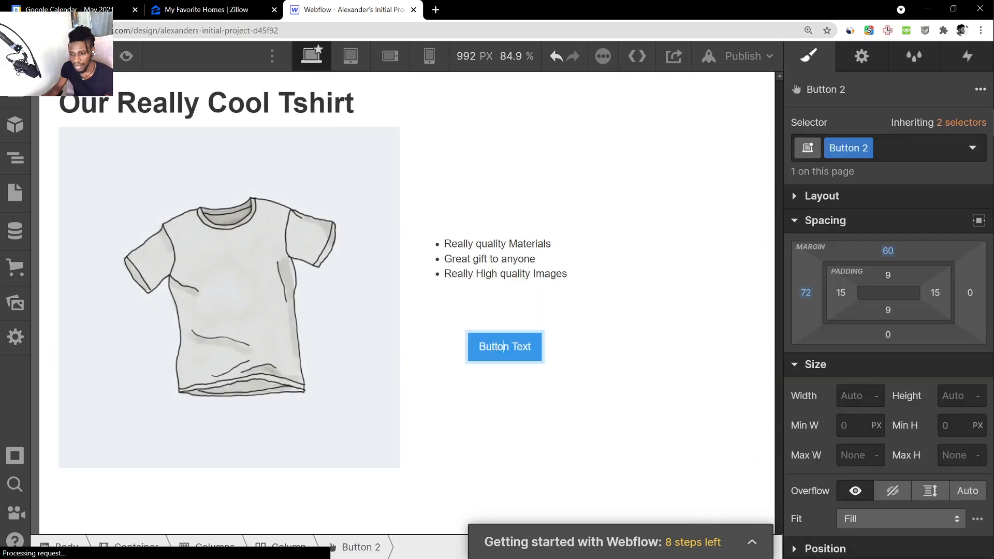
pyautogui.click(526, 413)
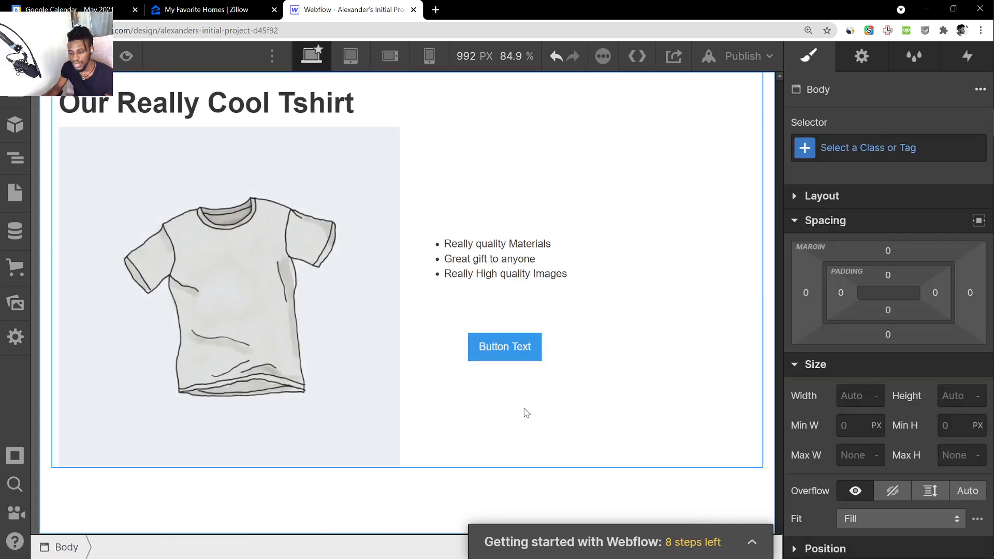
pyautogui.doubleClick(513, 351)
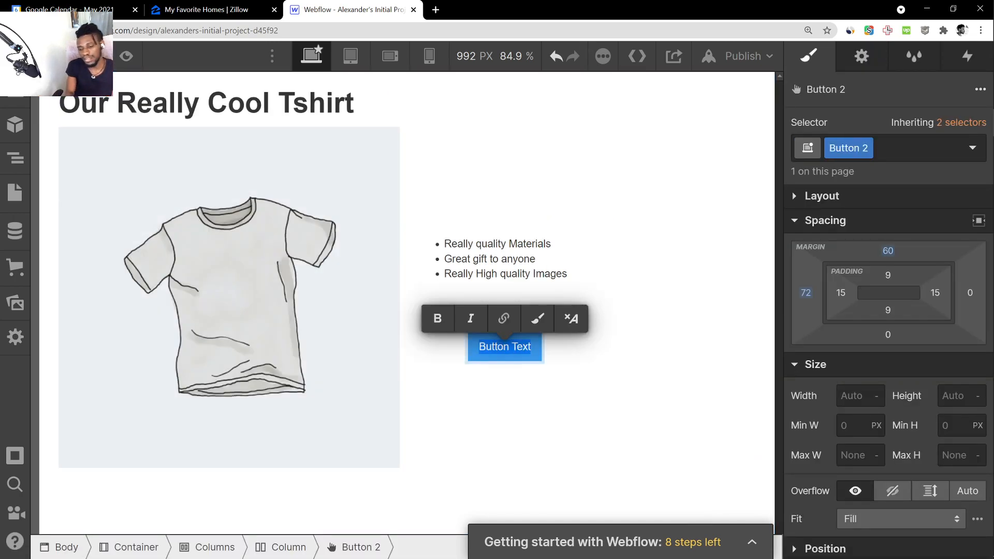
pyautogui.write('BUY NOW')
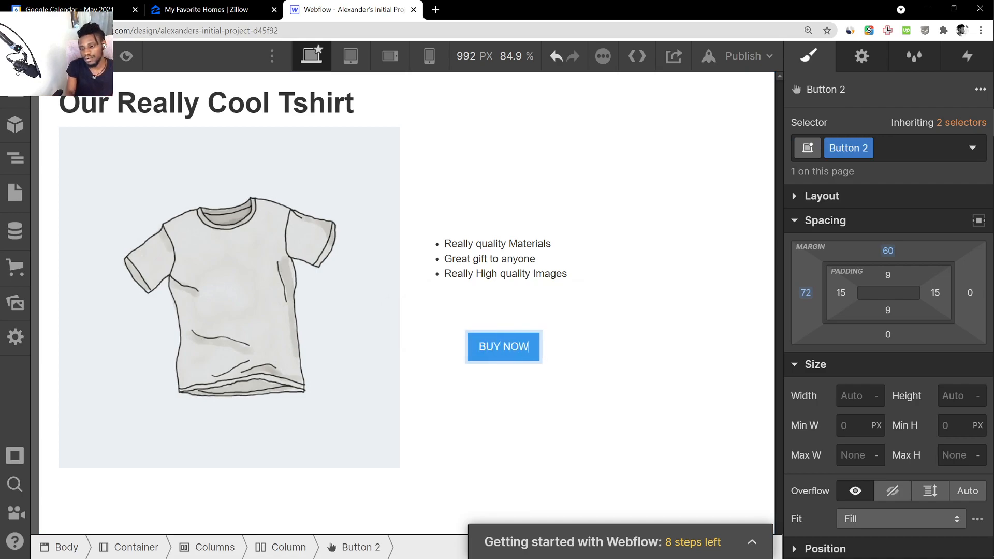
pyautogui.click(532, 372)
# Format the whole "BUY NOW" label as bold and italic
pyautogui.doubleClick(510, 354)
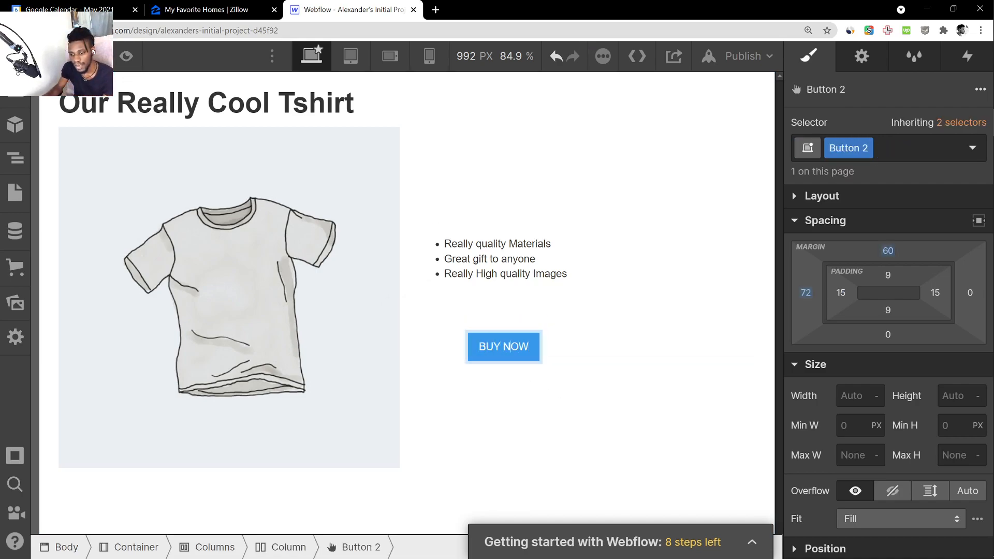
pyautogui.doubleClick(511, 346)
pyautogui.click(485, 320)
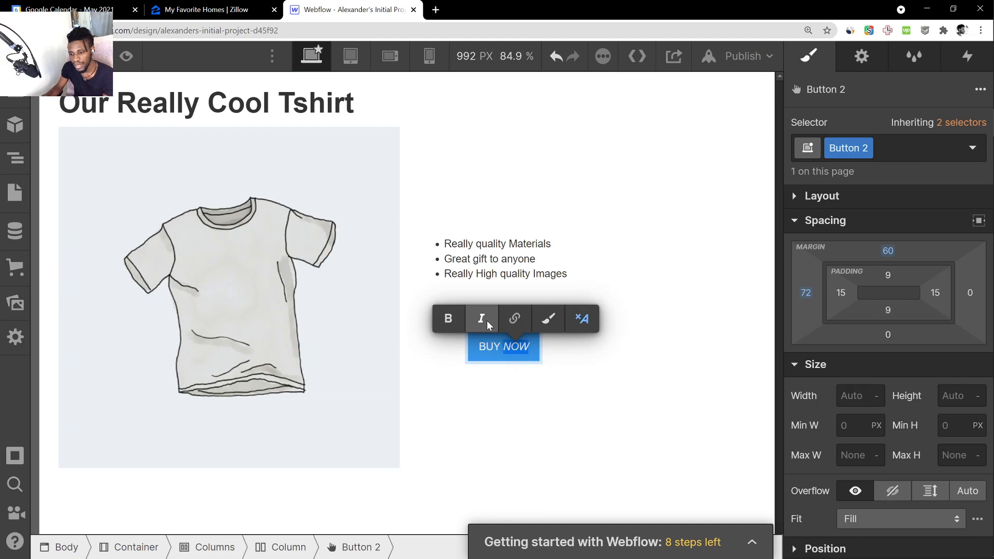
pyautogui.tripleClick(519, 348)
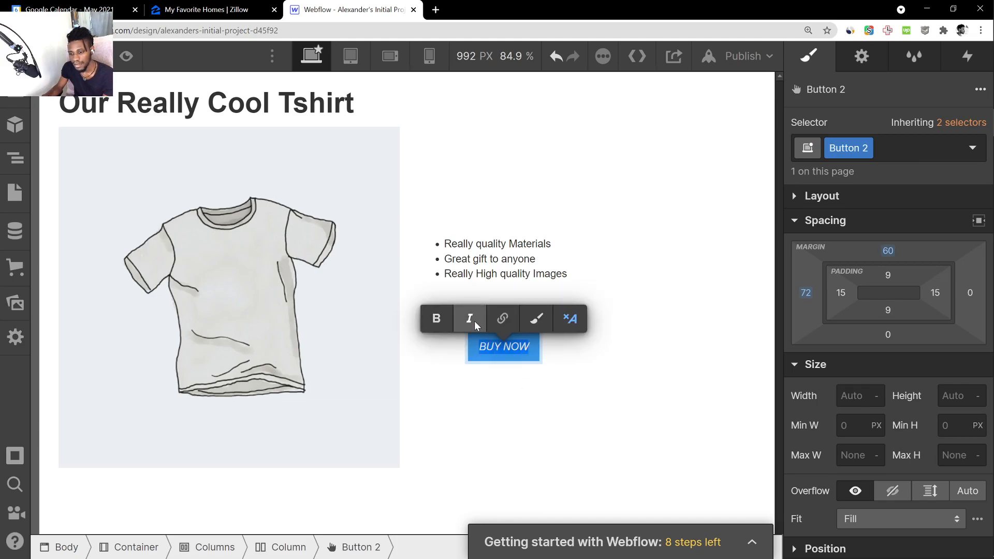
pyautogui.click(438, 320)
pyautogui.click(525, 368)
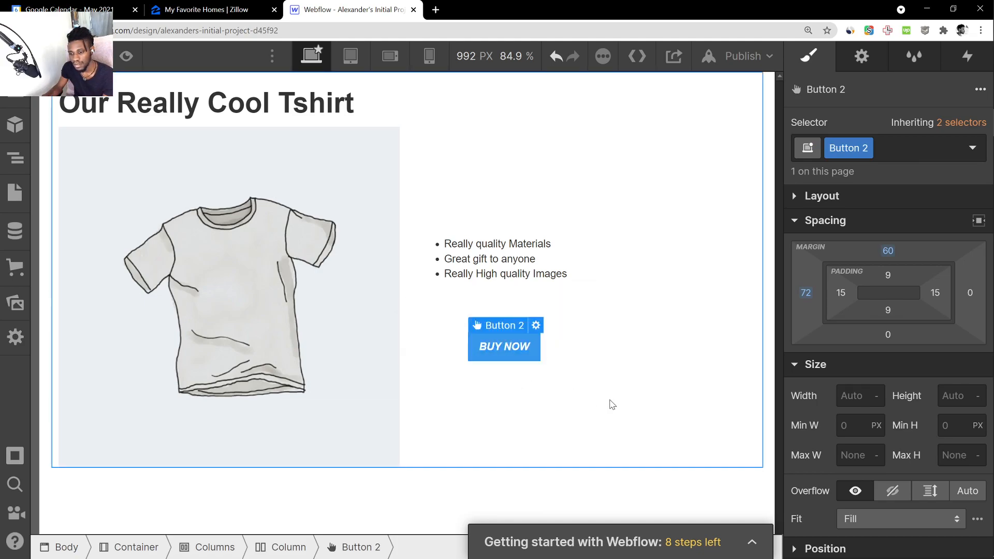
pyautogui.click(611, 404)
pyautogui.click(635, 488)
pyautogui.click(519, 353)
pyautogui.click(518, 359)
pyautogui.scroll(-3, 839, 378)
pyautogui.scroll(3, 839, 378)
pyautogui.click(613, 492)
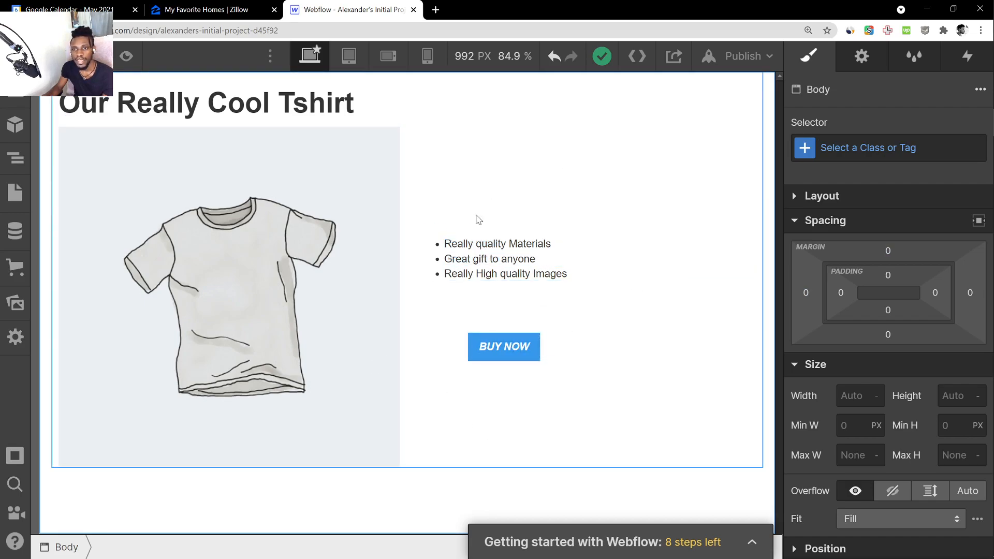
# In the mobile portrait view, set the top margin of the feature list's column to 35
pyautogui.click(428, 56)
pyautogui.scroll(-5, 433, 169)
pyautogui.scroll(4, 445, 224)
pyautogui.scroll(2, 444, 256)
pyautogui.scroll(-4, 444, 311)
pyautogui.click(385, 345)
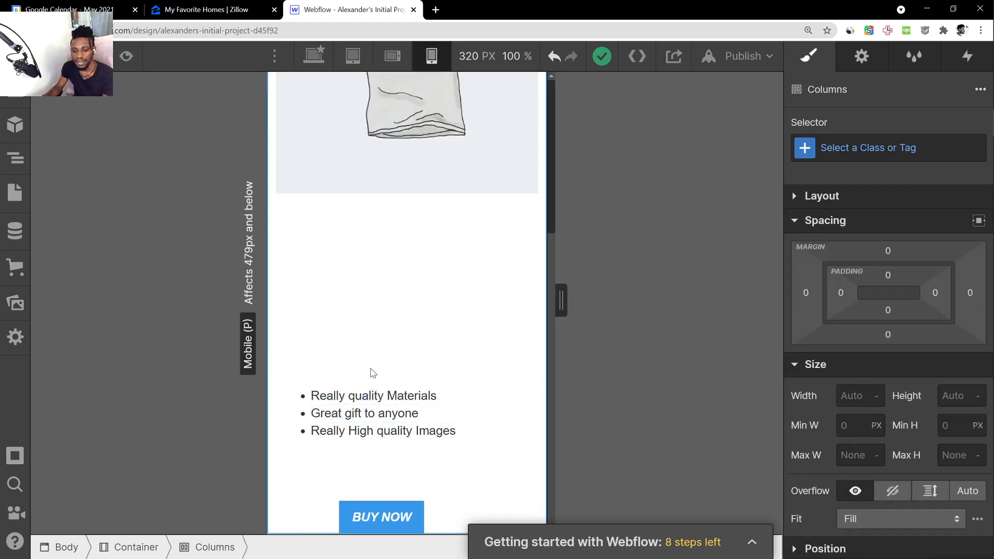
pyautogui.click(378, 482)
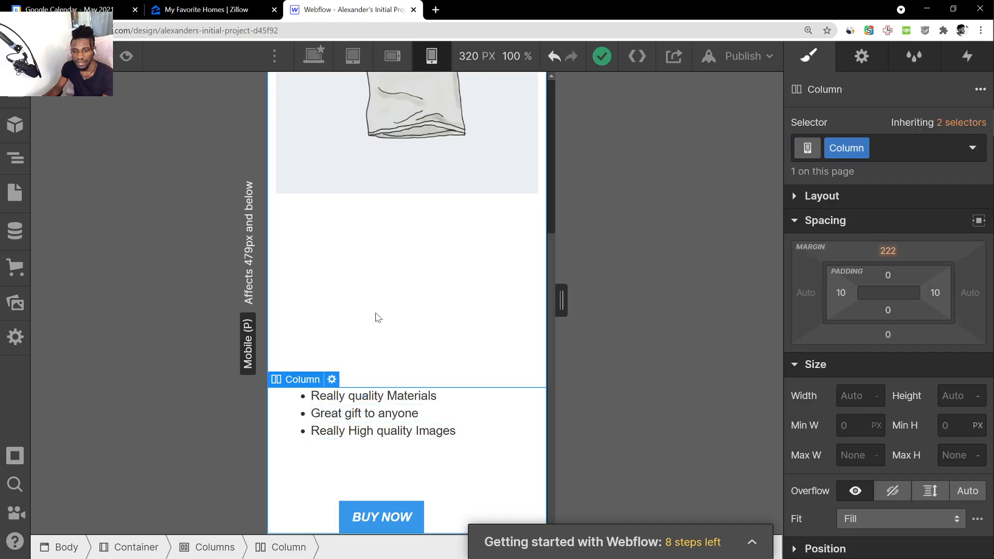
pyautogui.scroll(5, 358, 329)
pyautogui.scroll(-5, 404, 294)
pyautogui.moveTo(886, 253); pyautogui.dragTo(867, 412)
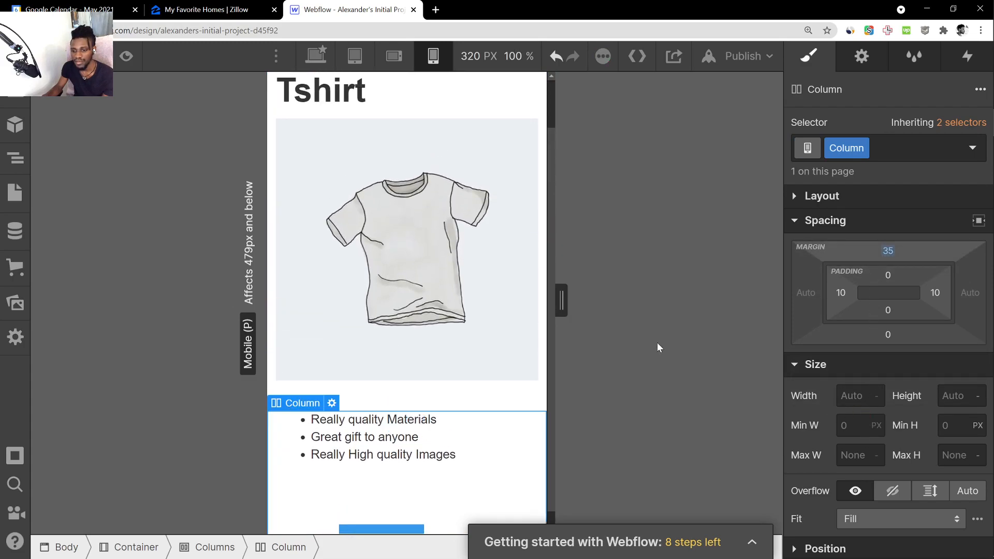
# Check the mobile portrait layout and compare it with the desktop layout
pyautogui.scroll(-1, 456, 389)
pyautogui.scroll(2, 464, 370)
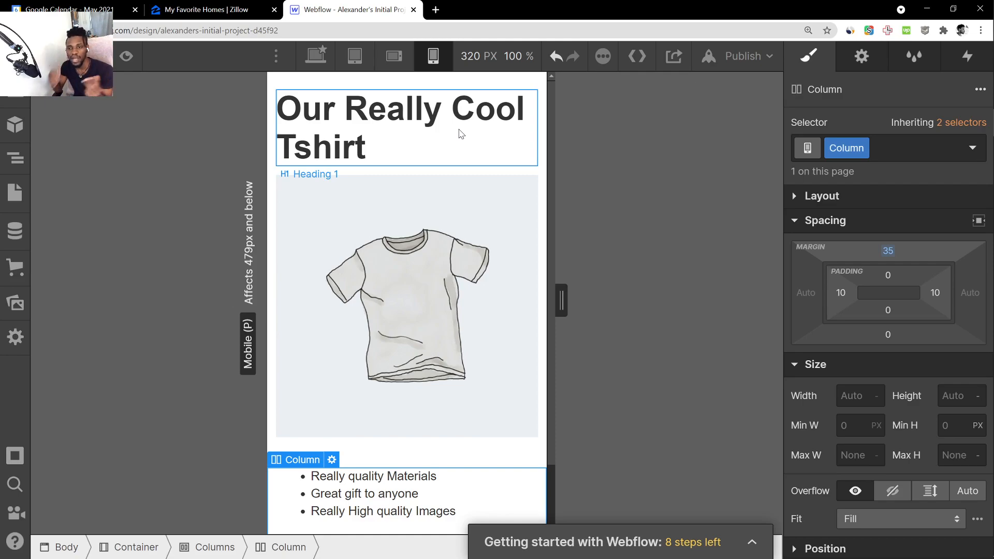
pyautogui.click(316, 56)
pyautogui.click(430, 56)
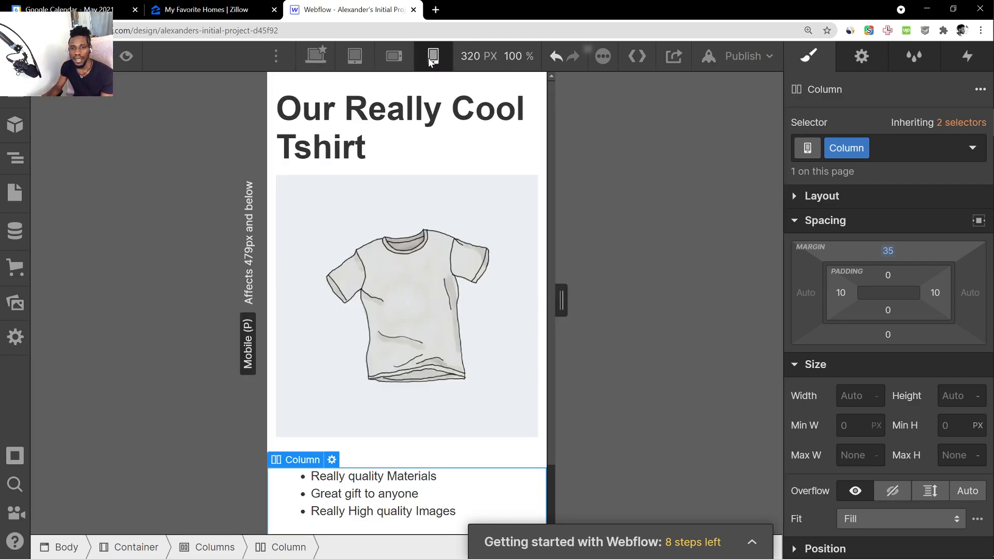
pyautogui.click(314, 56)
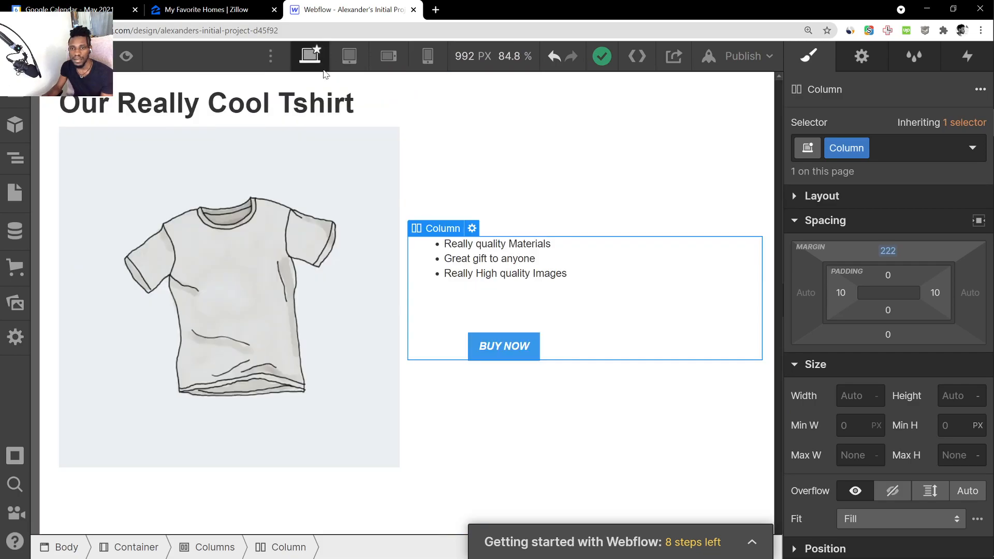
# Check the page layout in the mobile portrait and mobile landscape views, then return to the desktop view
pyautogui.click(544, 451)
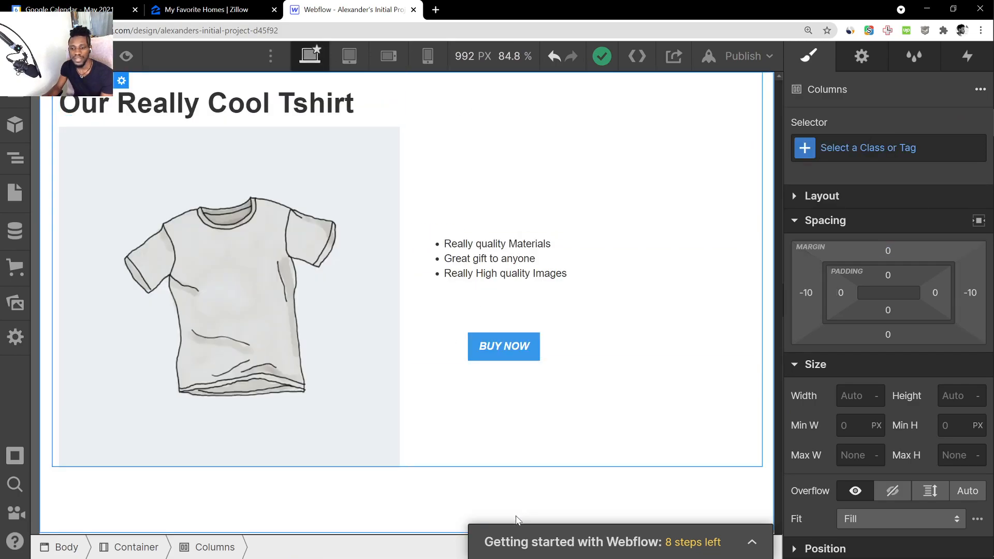
pyautogui.click(440, 476)
pyautogui.click(428, 56)
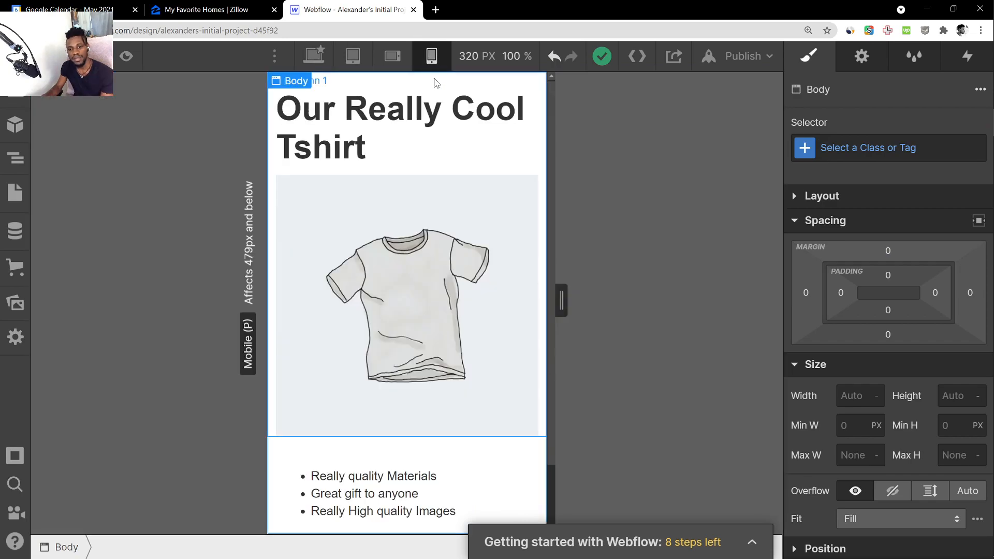
pyautogui.scroll(3, 432, 180)
pyautogui.click(392, 56)
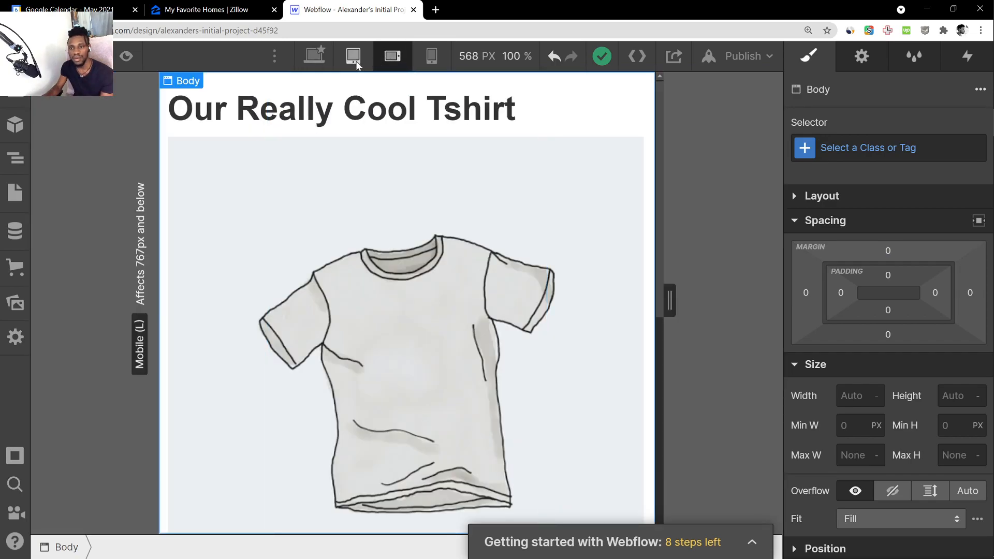
pyautogui.click(313, 56)
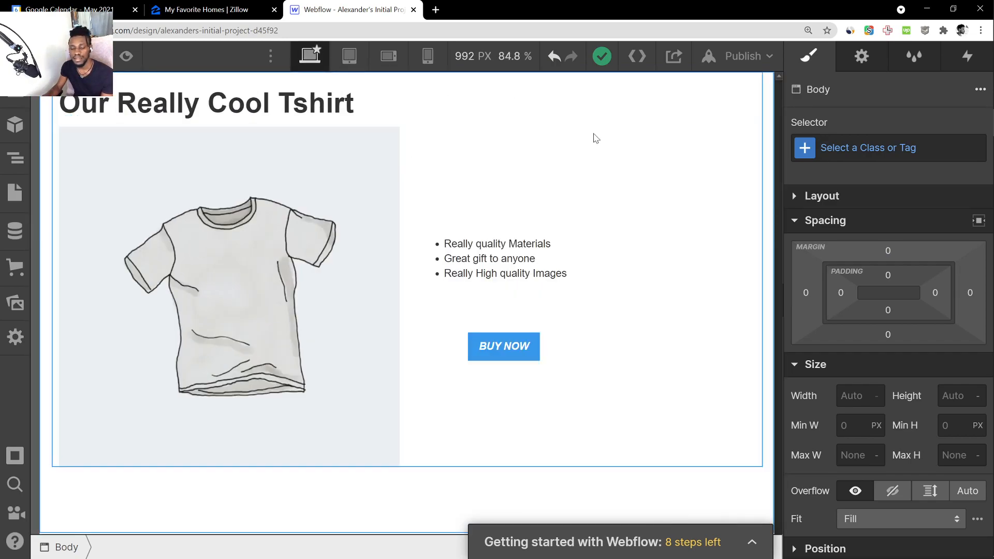
# Remove the italic formatting from the "BUY NOW" label, keeping it bold
pyautogui.click(511, 346)
pyautogui.doubleClick(510, 346)
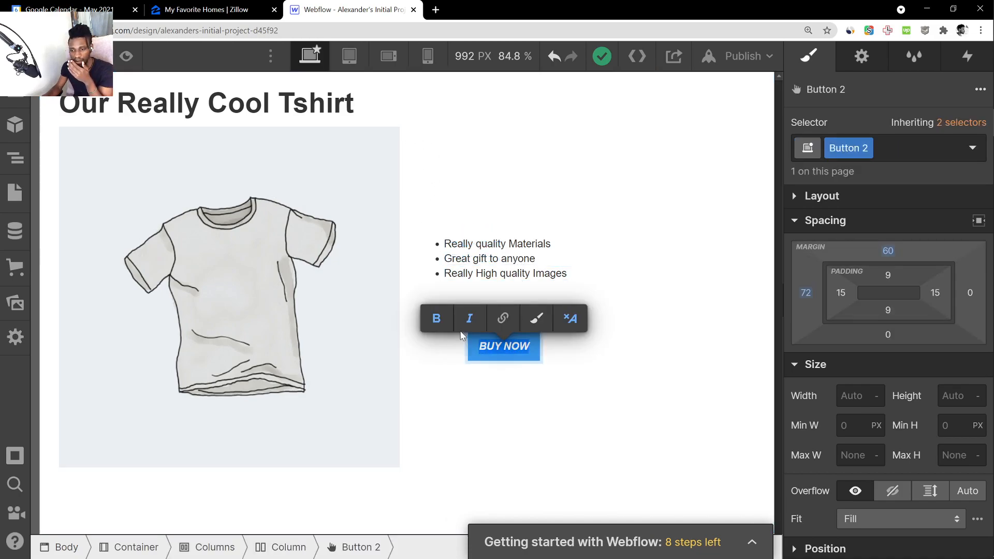
pyautogui.click(564, 492)
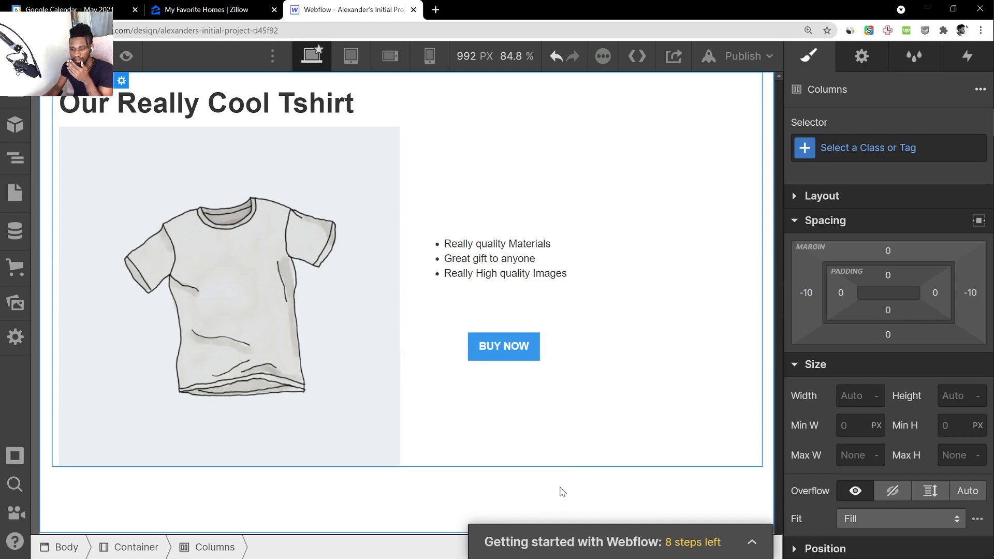
pyautogui.click(506, 358)
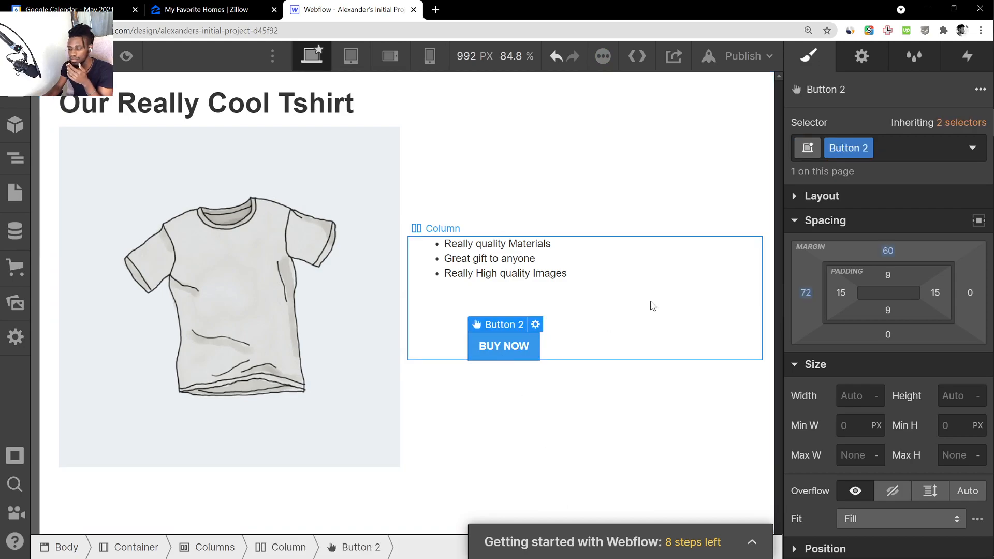
# Publish the site to its webflow.io subdomain, without a custom domain
pyautogui.click(759, 56)
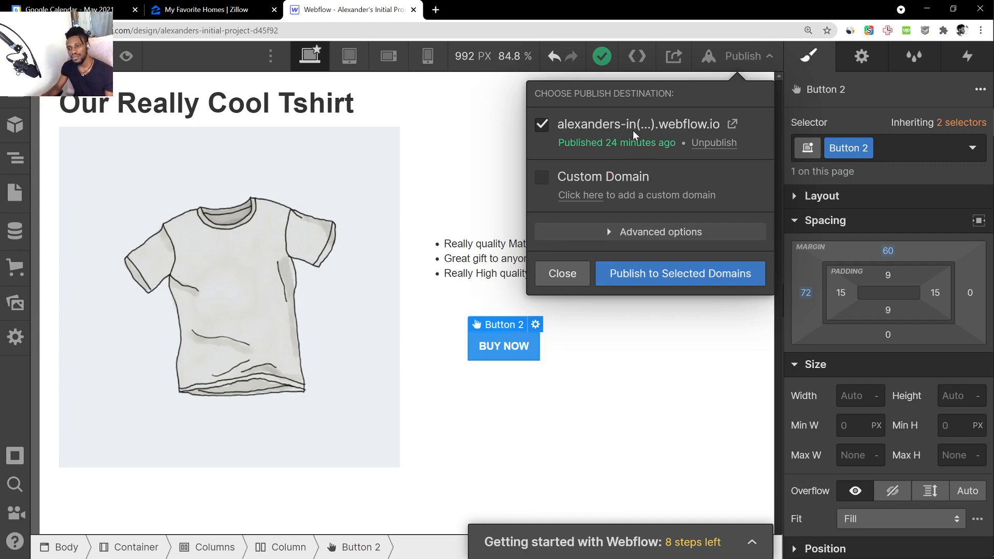
pyautogui.doubleClick(540, 125)
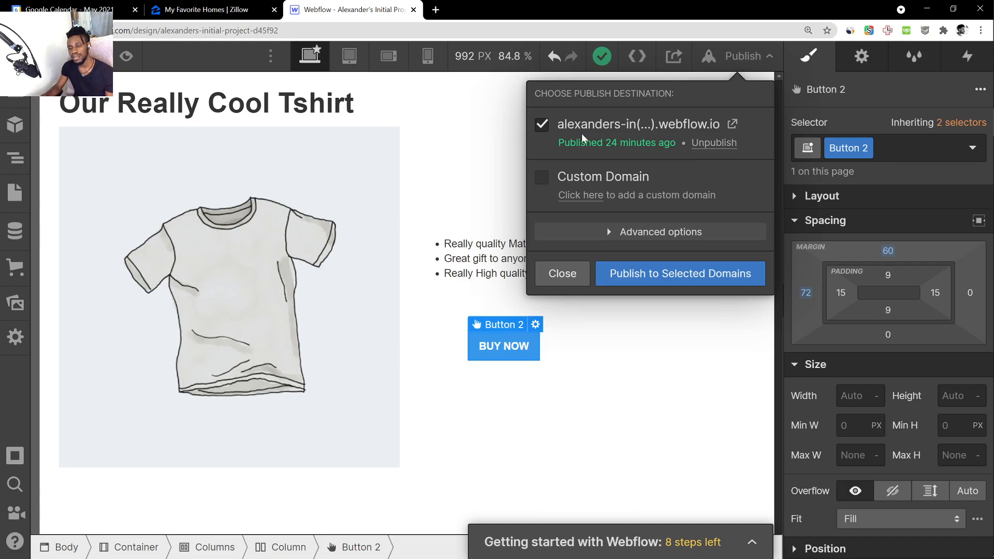
pyautogui.click(653, 277)
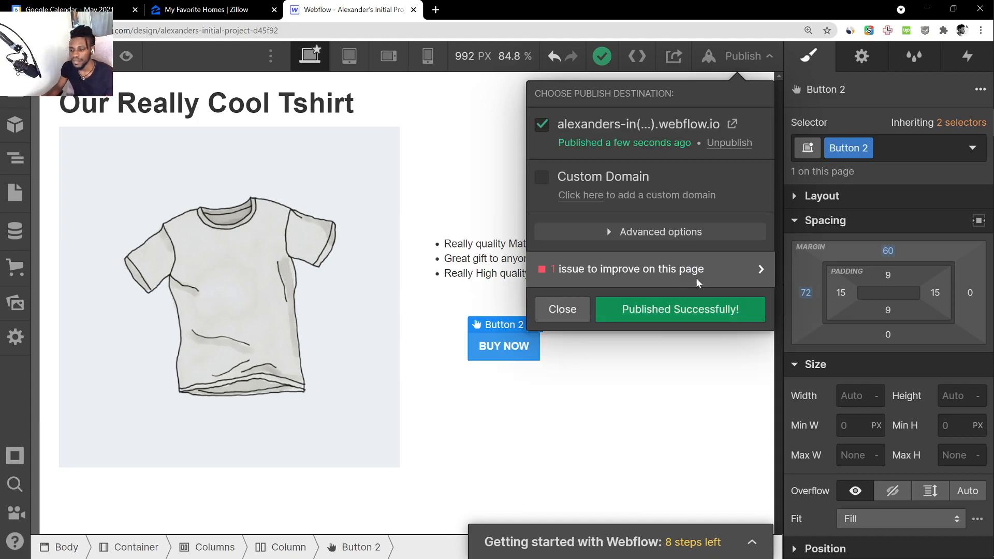
# Resolve the missing alt text audit issue by giving unnamed.jpg the descriptive alt text "shirt image"
pyautogui.click(759, 270)
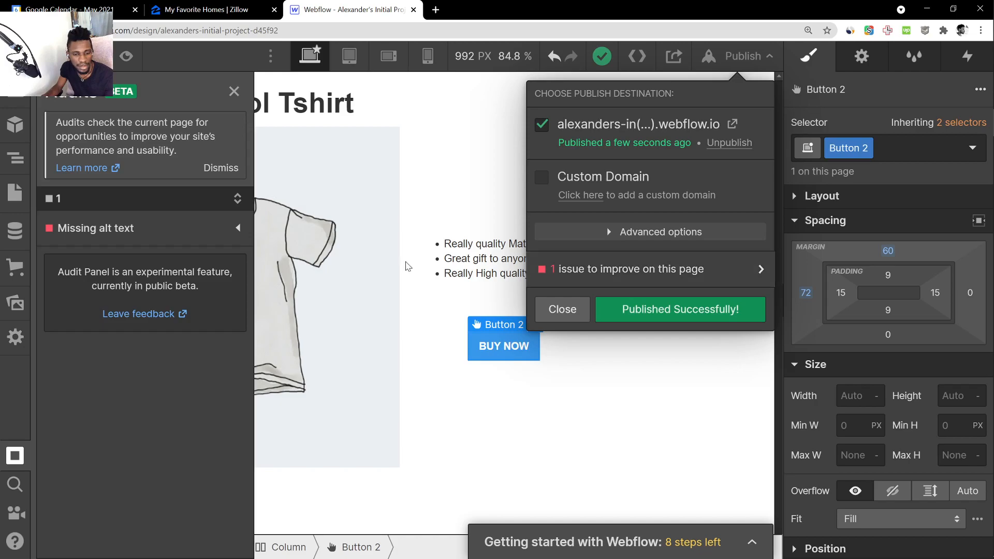
pyautogui.click(238, 229)
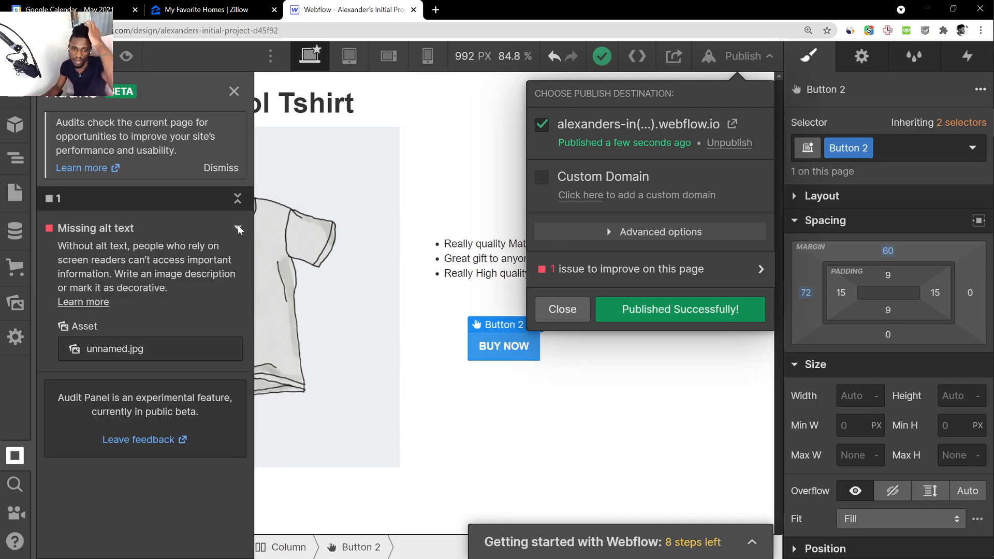
pyautogui.moveTo(174, 359)
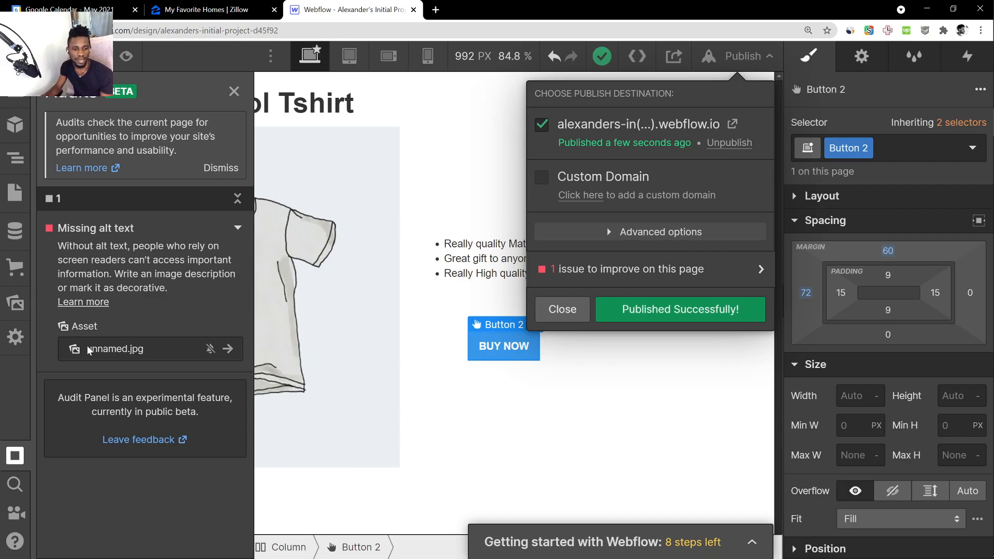
pyautogui.click(228, 349)
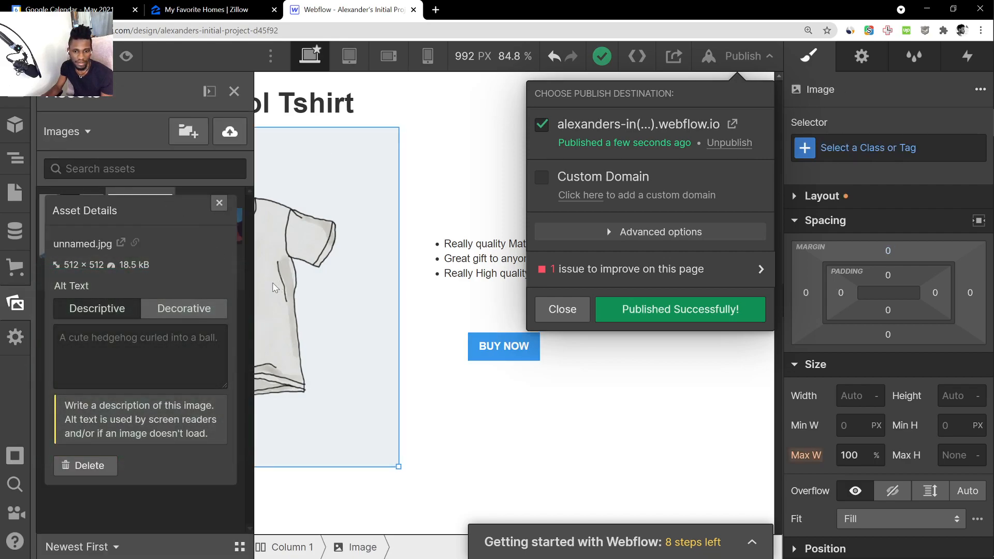
pyautogui.click(150, 353)
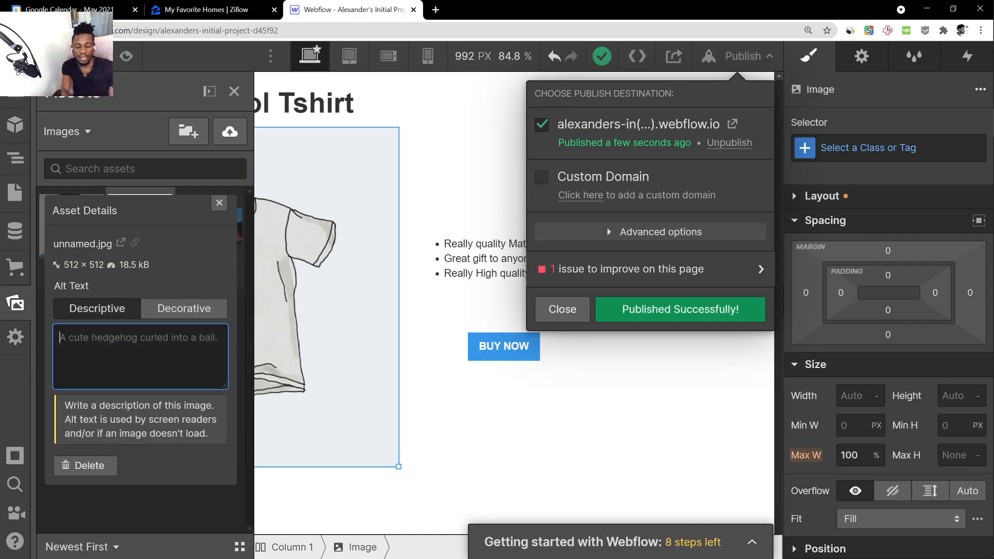
pyautogui.write('shirt image')
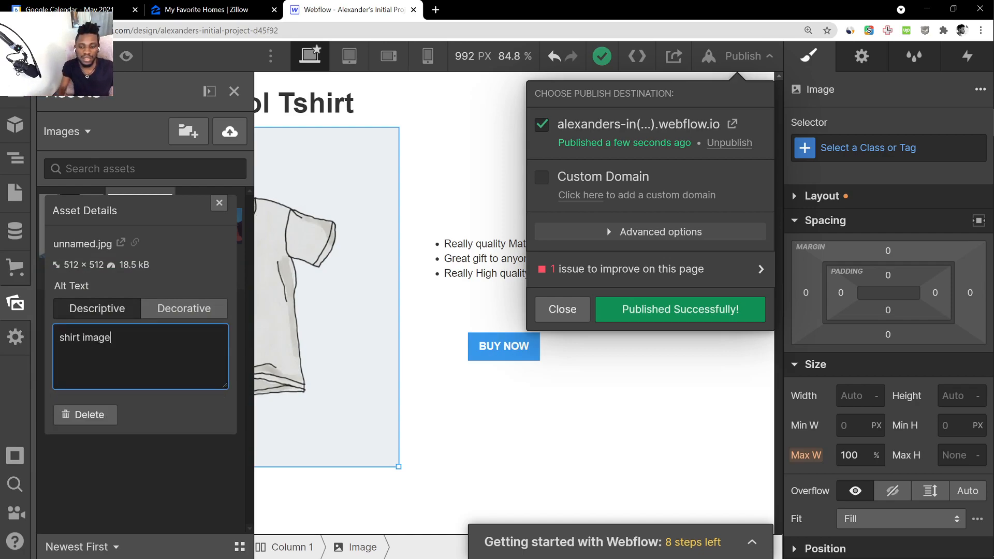
pyautogui.press('Return')
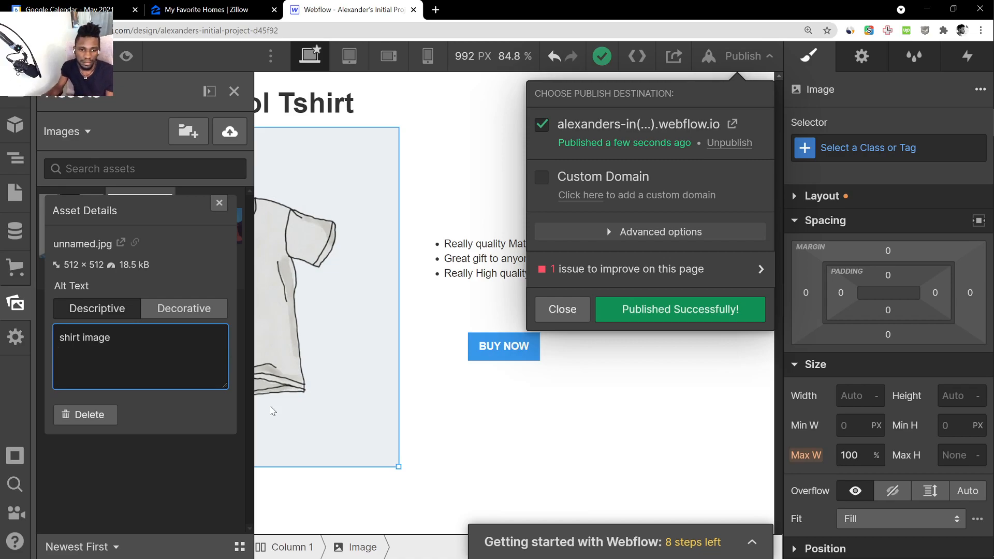
pyautogui.click(219, 203)
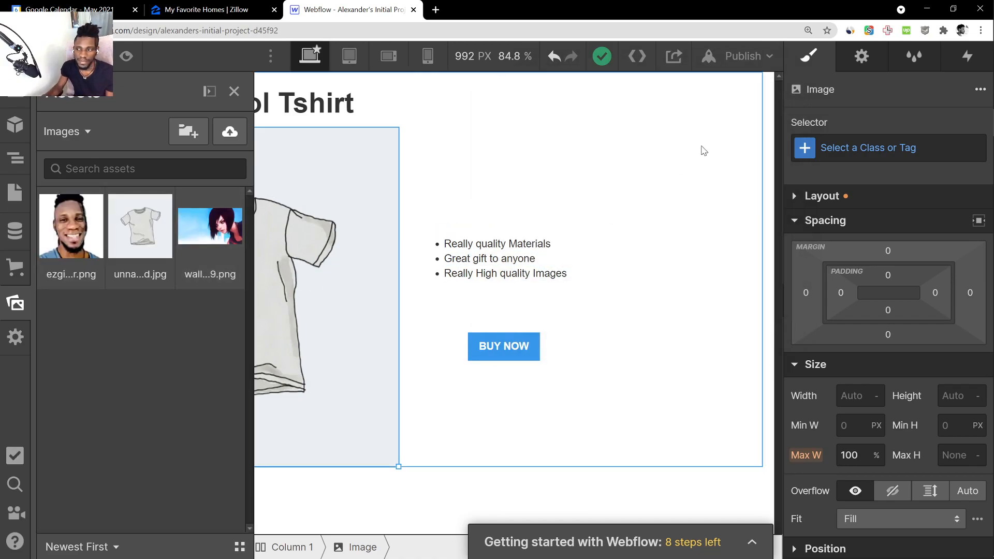
# Republish the site to the webflow.io subdomain with the image's alt text included
pyautogui.click(743, 56)
pyautogui.click(694, 280)
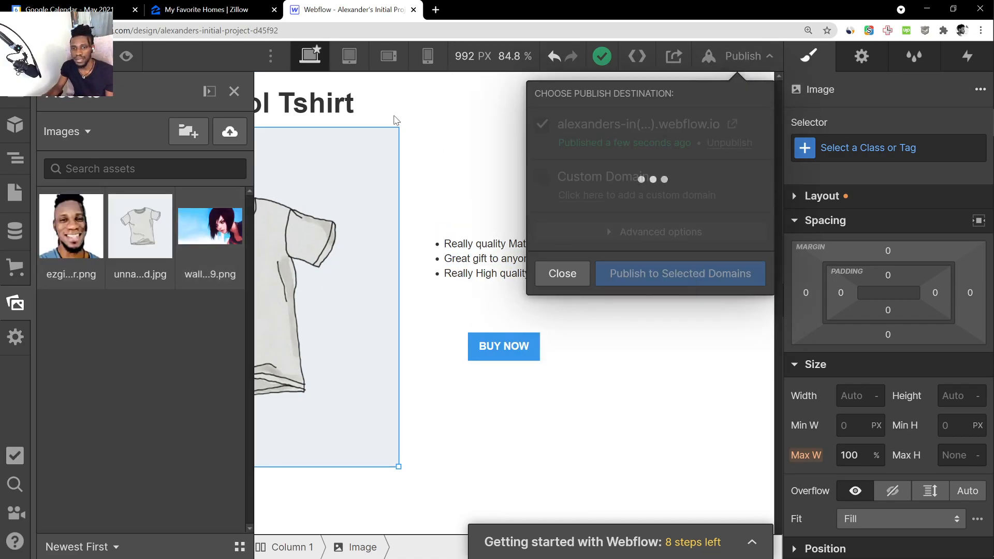
pyautogui.click(326, 145)
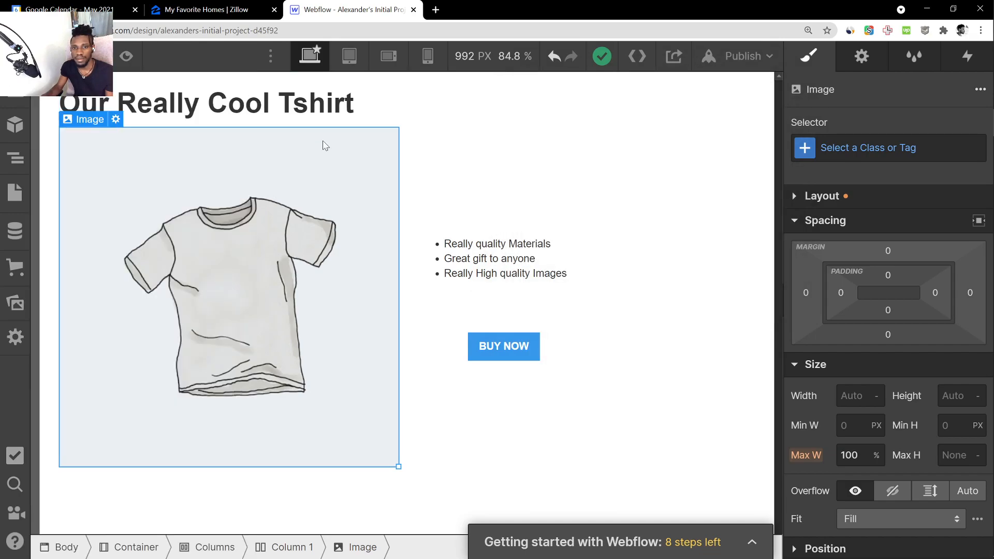
pyautogui.click(744, 56)
pyautogui.click(696, 273)
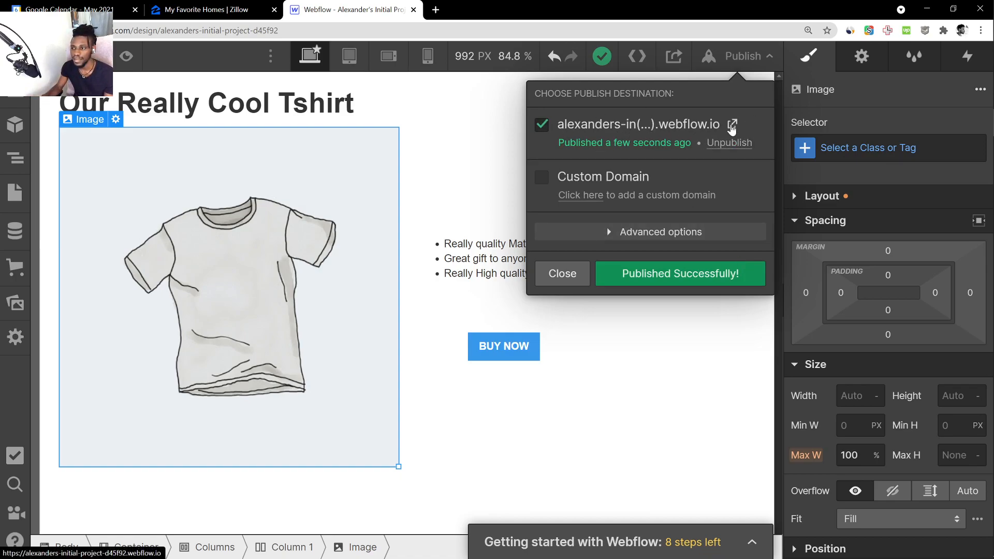
# Open the published site and examine its heading, T-shirt image and feature list
pyautogui.click(732, 124)
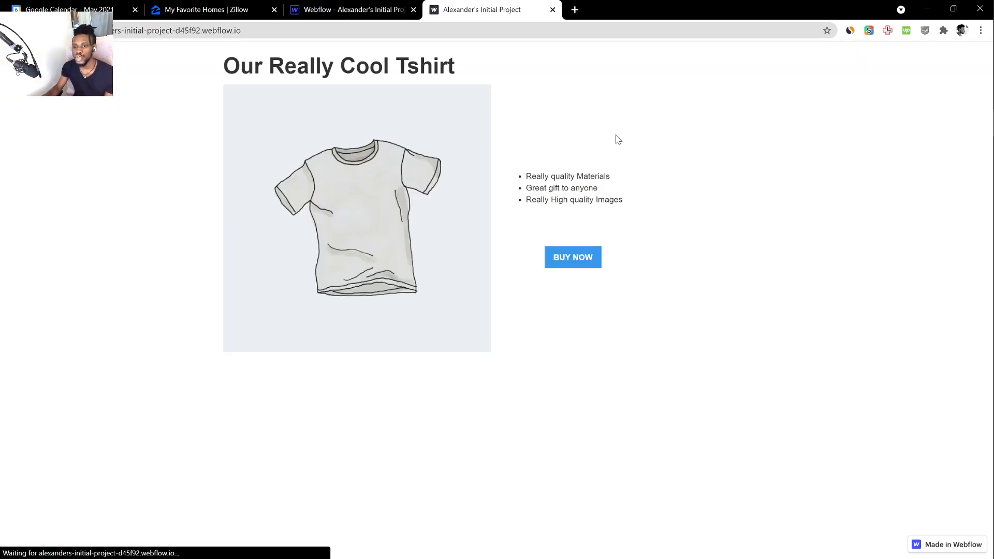
pyautogui.moveTo(253, 66); pyautogui.dragTo(503, 79)
pyautogui.click(363, 67)
pyautogui.tripleClick(224, 66)
pyautogui.click(225, 69)
pyautogui.moveTo(224, 68); pyautogui.dragTo(488, 205)
pyautogui.click(591, 166)
pyautogui.moveTo(616, 207); pyautogui.dragTo(392, 140)
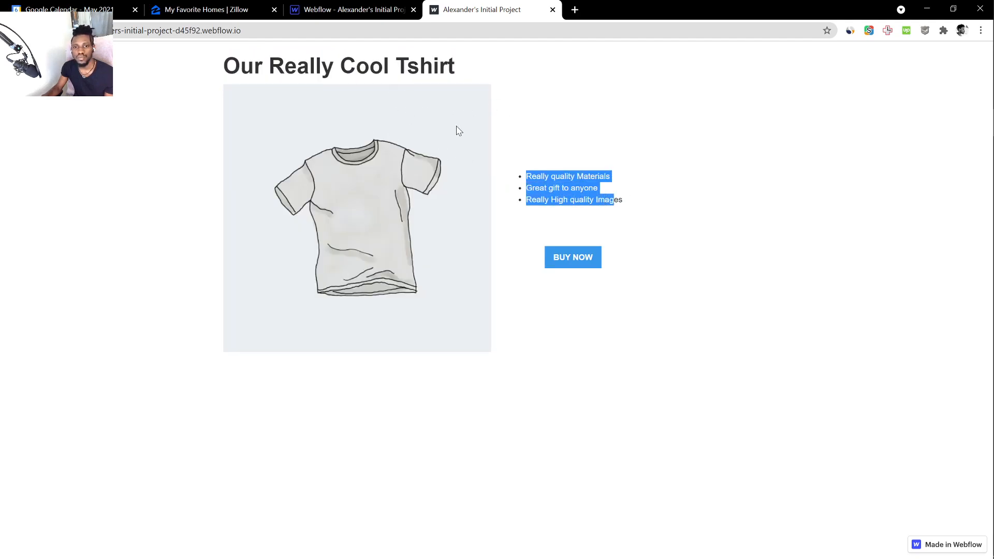
# Inspect the published page in the browser's Moto G4 device emulation, then close the developer tools
pyautogui.rightClick(509, 137)
pyautogui.click(542, 221)
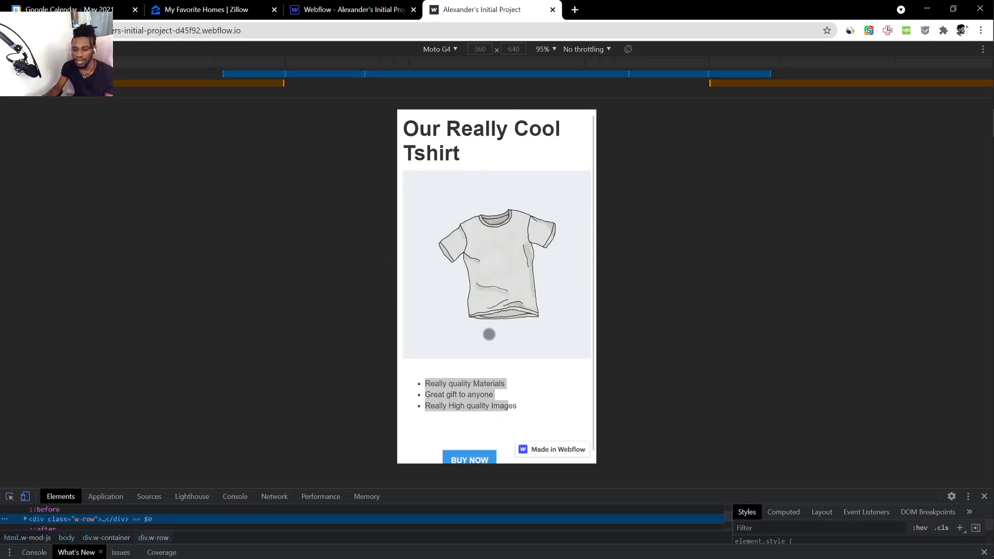
pyautogui.scroll(-1, 492, 337)
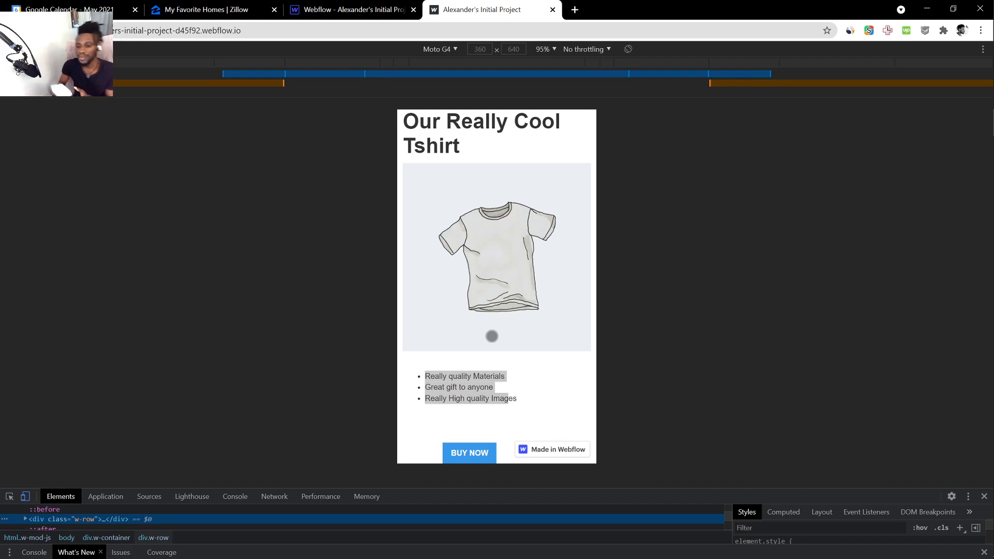
pyautogui.moveTo(533, 284)
pyautogui.mouseDown()
pyautogui.moveTo(519, 304)
pyautogui.moveTo(517, 275)
pyautogui.mouseUp()
pyautogui.scroll(1, 522, 255)
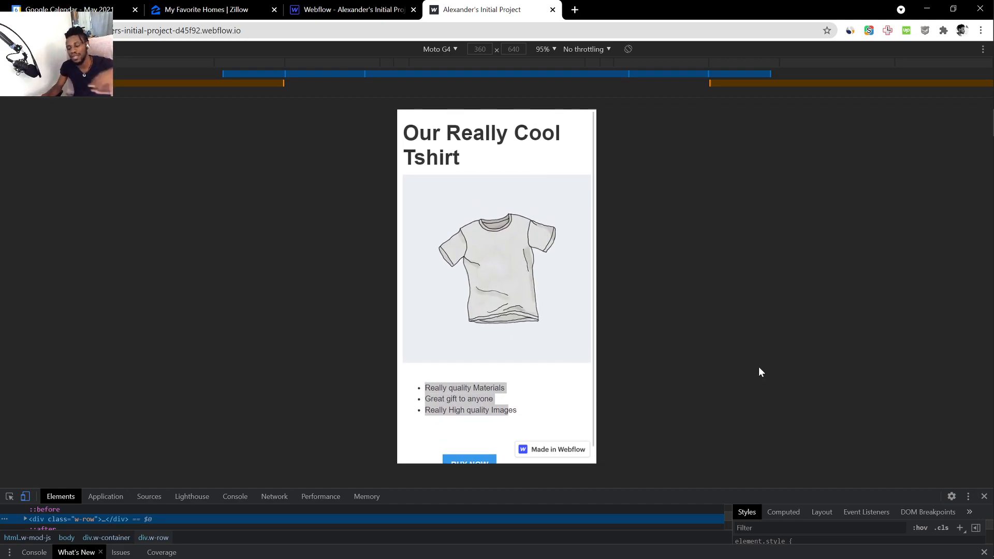
pyautogui.click(987, 497)
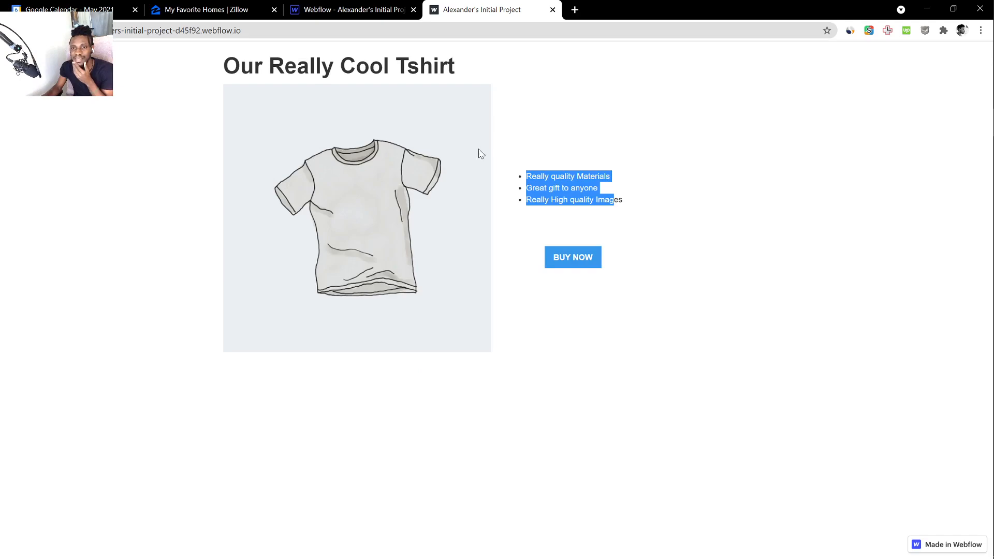
# Test the link of the published page's BUY NOW button, then return to the product page
pyautogui.click(567, 266)
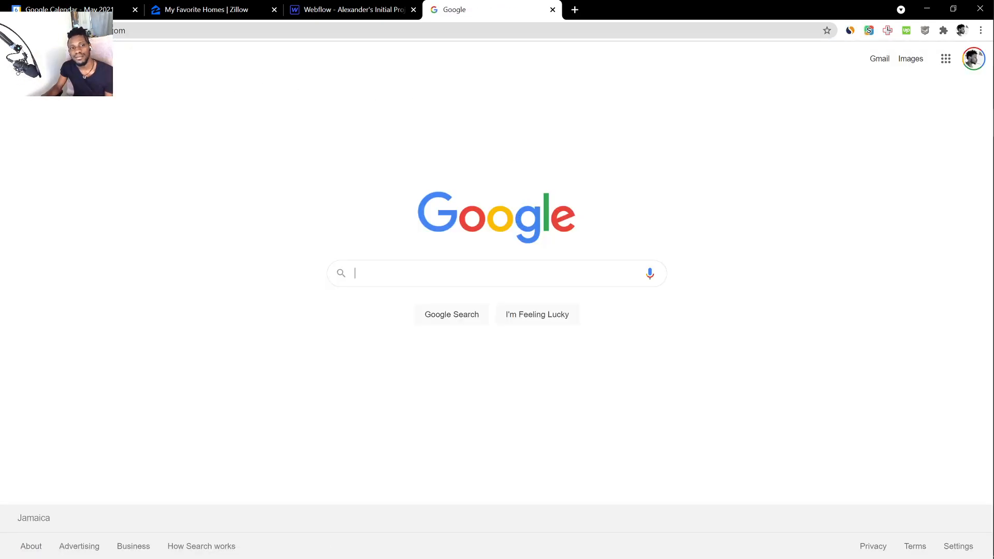
pyautogui.click(11, 30)
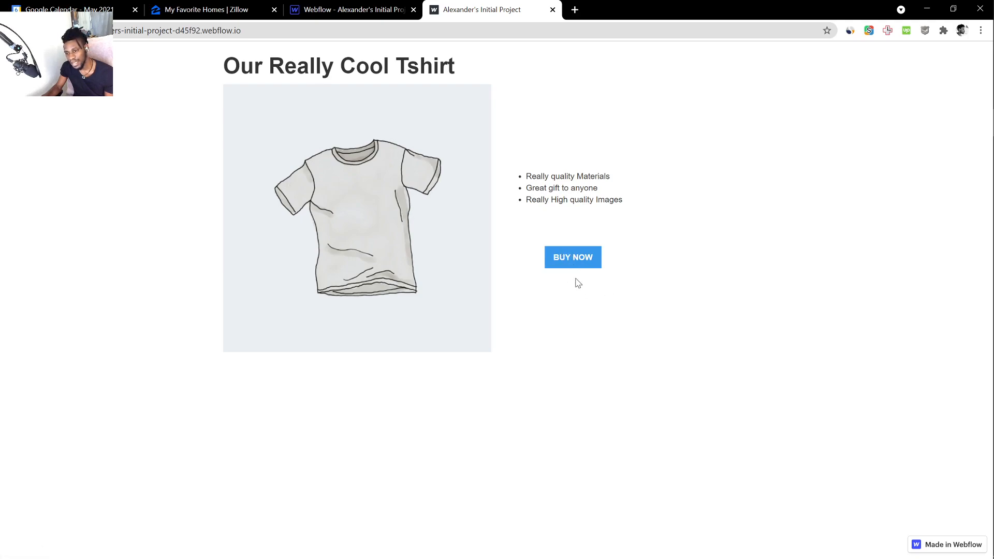
pyautogui.moveTo(530, 170); pyautogui.dragTo(597, 209)
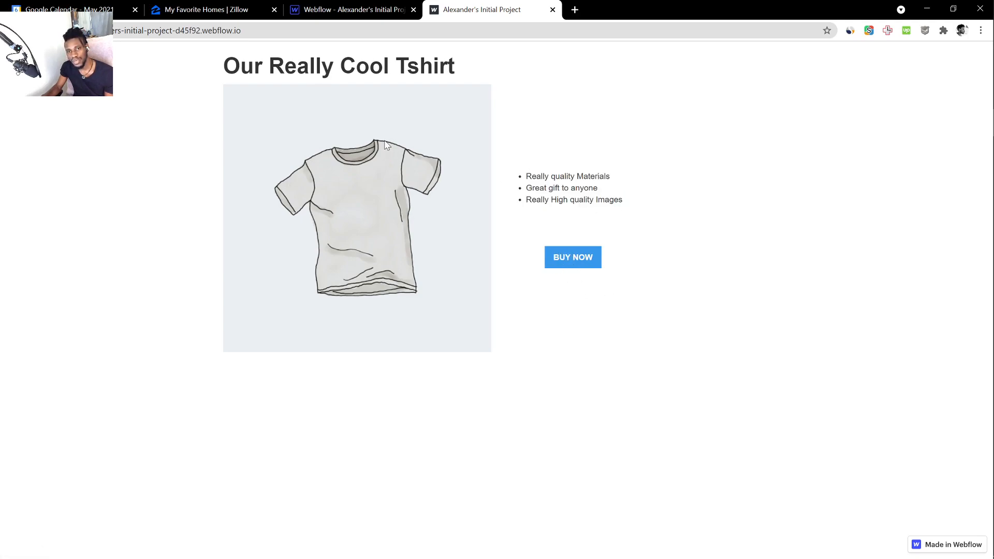
# Switch back to the Webflow Designer, dismiss the publish options and browse the elements that can be added
pyautogui.click(345, 10)
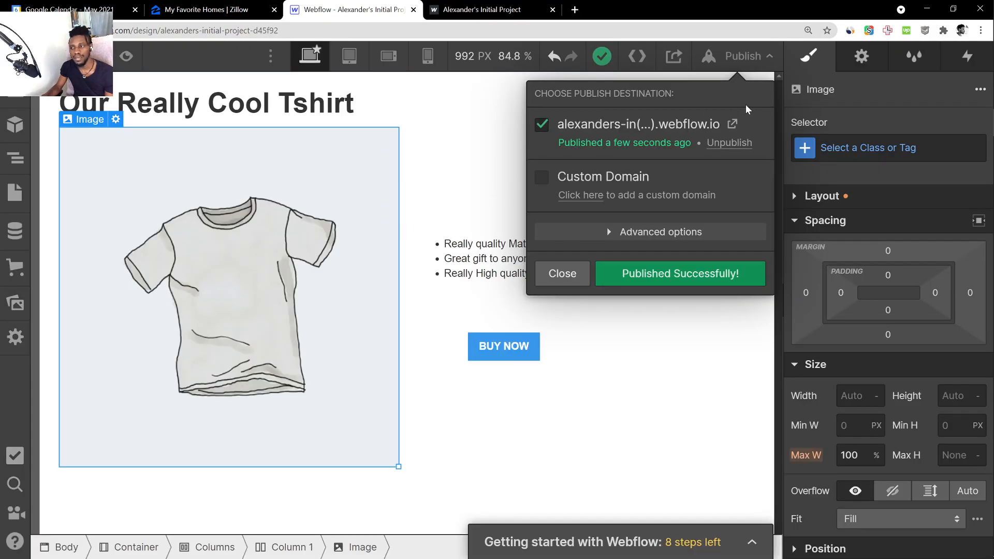
pyautogui.click(424, 147)
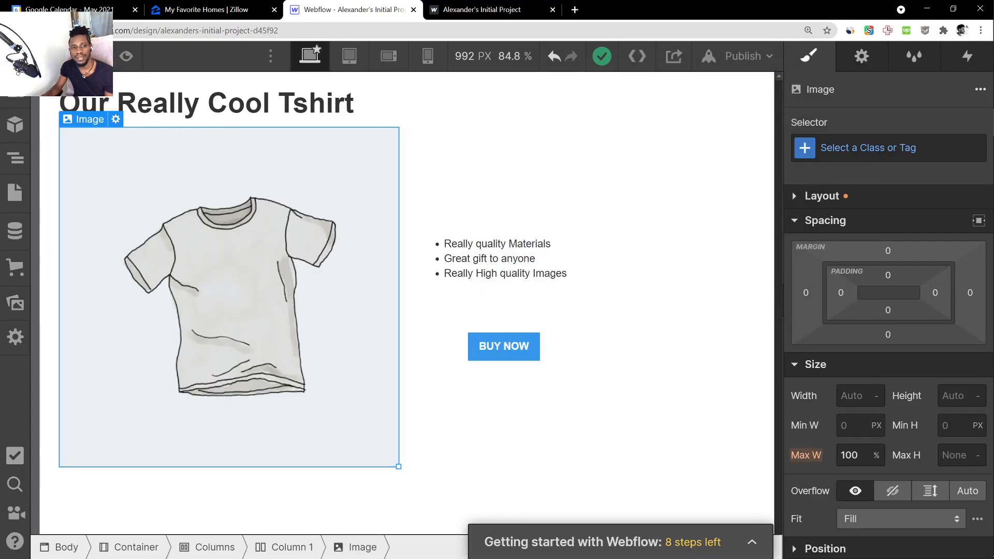
pyautogui.click(15, 89)
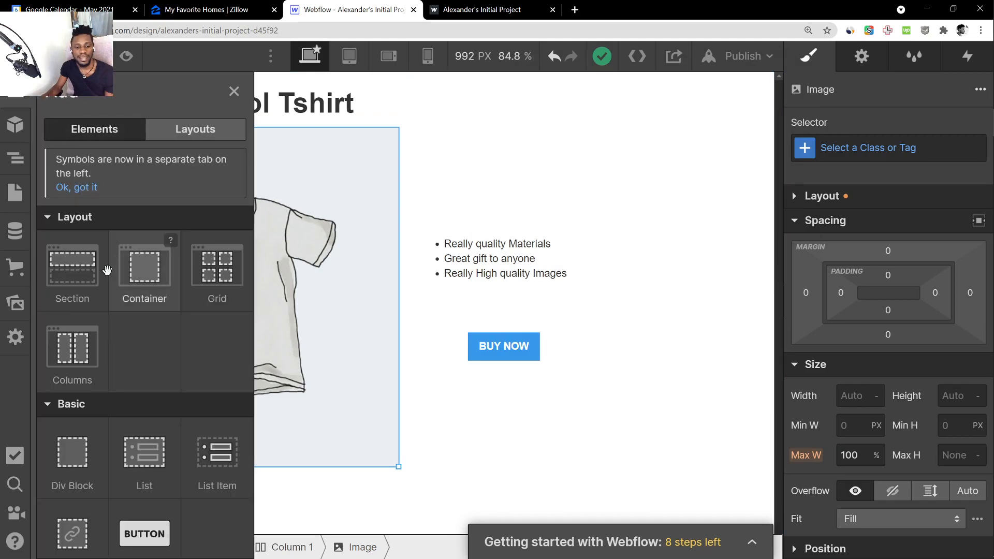
pyautogui.scroll(-15, 110, 265)
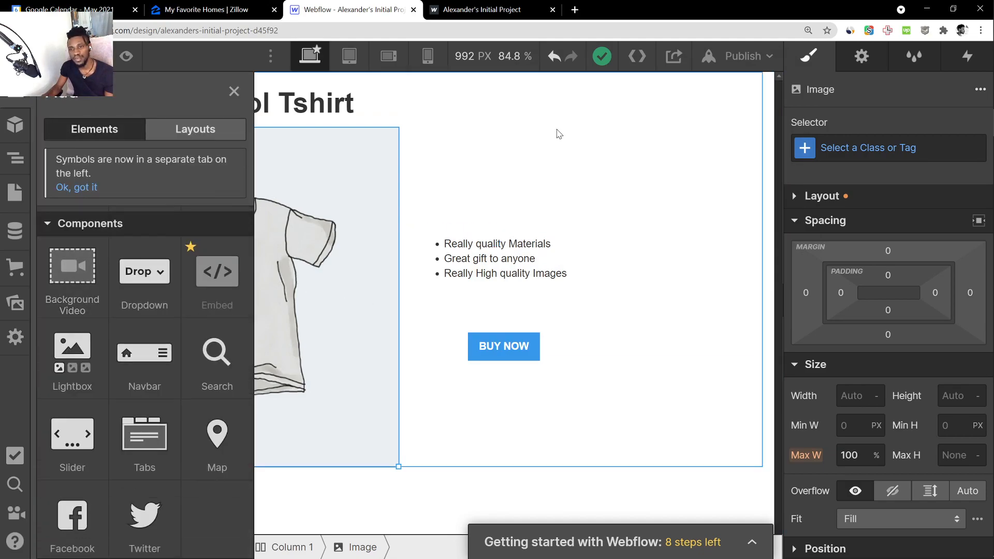
pyautogui.click(560, 134)
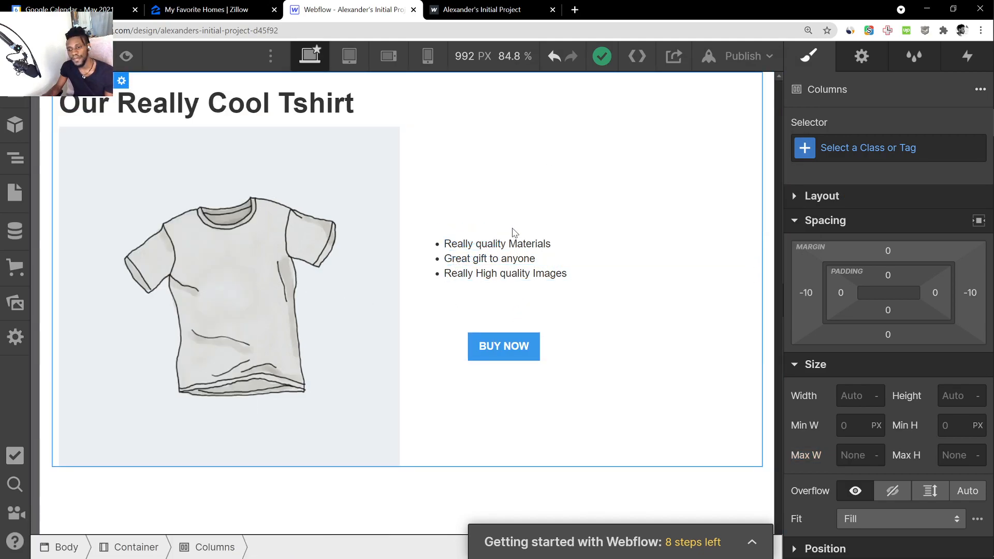